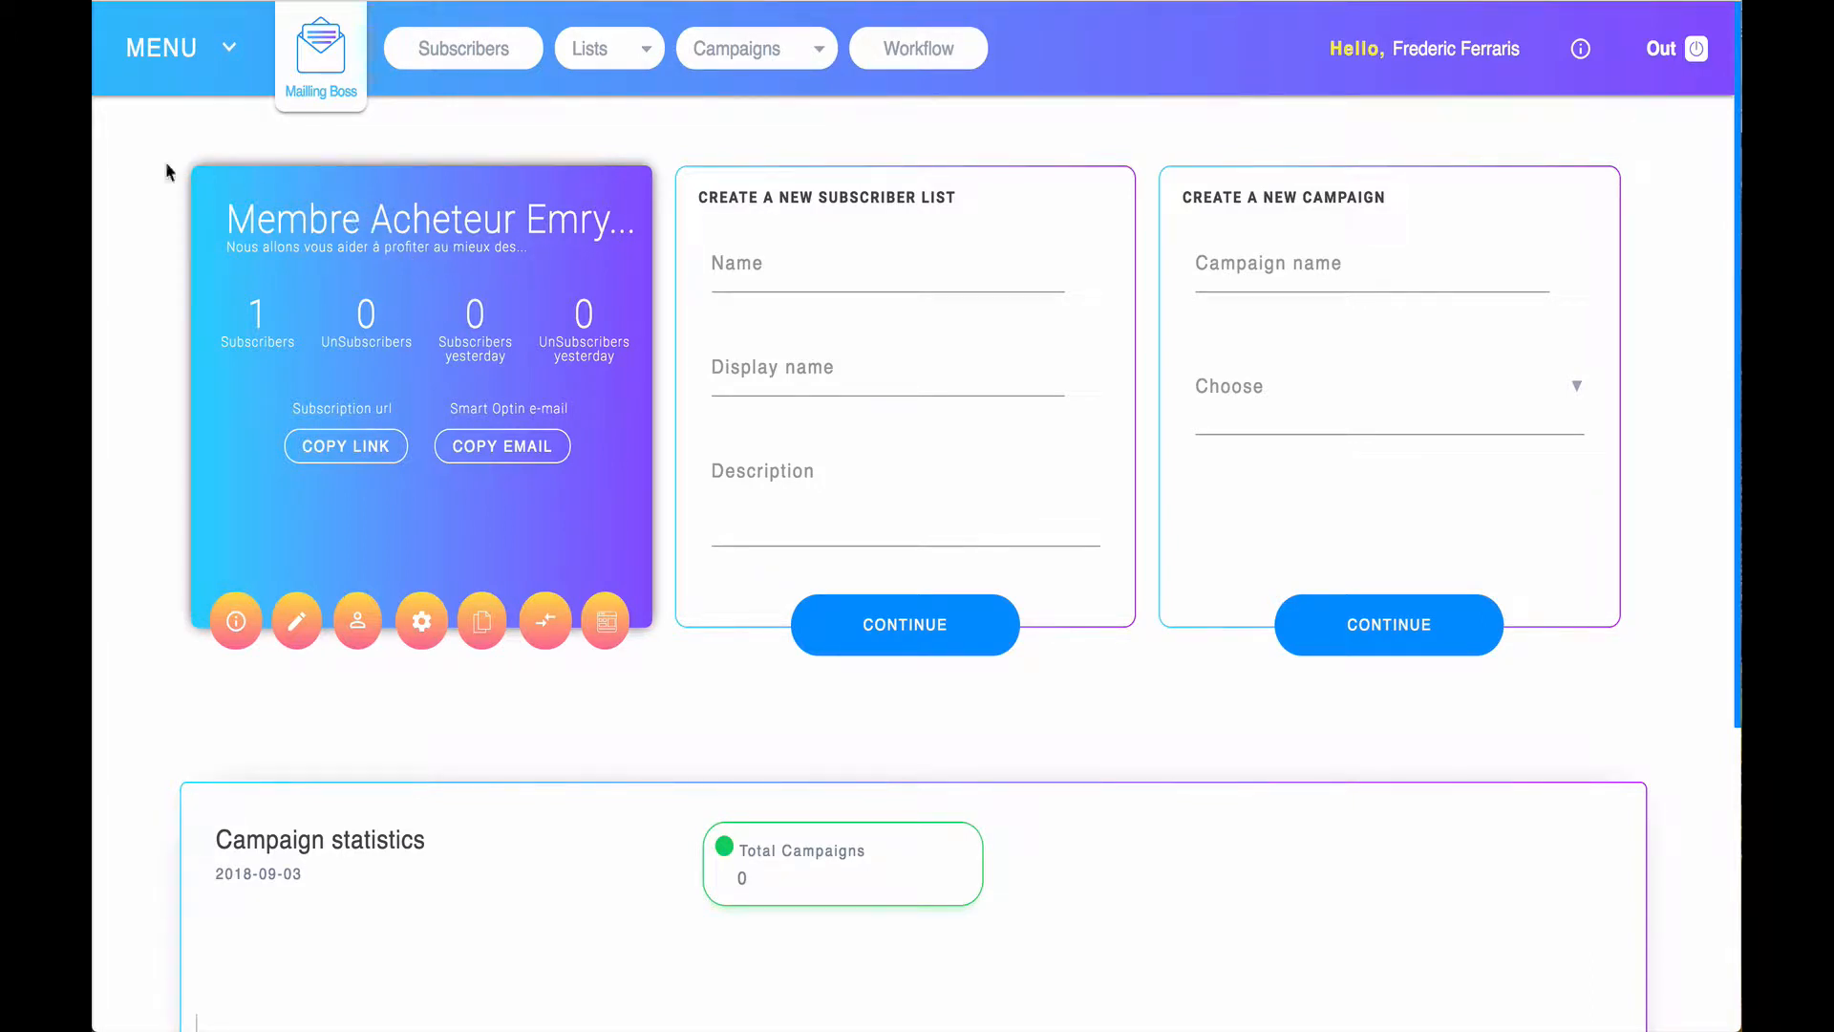
left_click(330, 72)
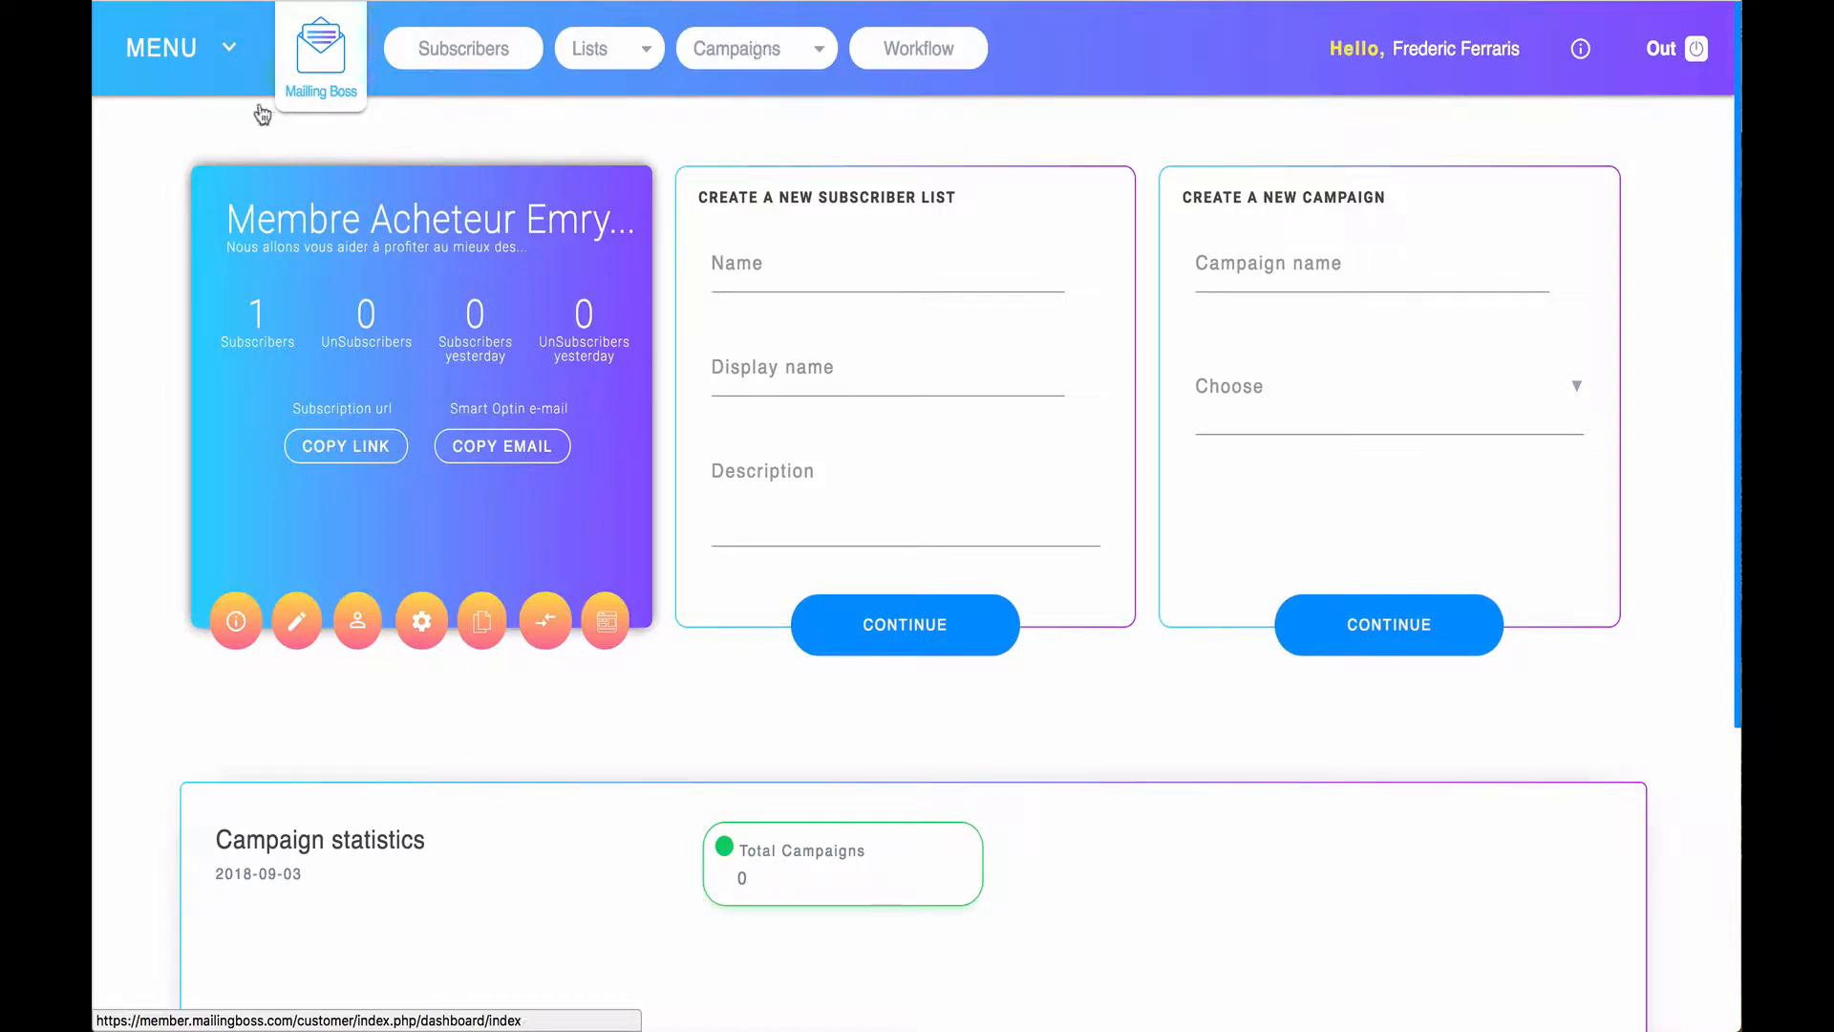
left_click(231, 46)
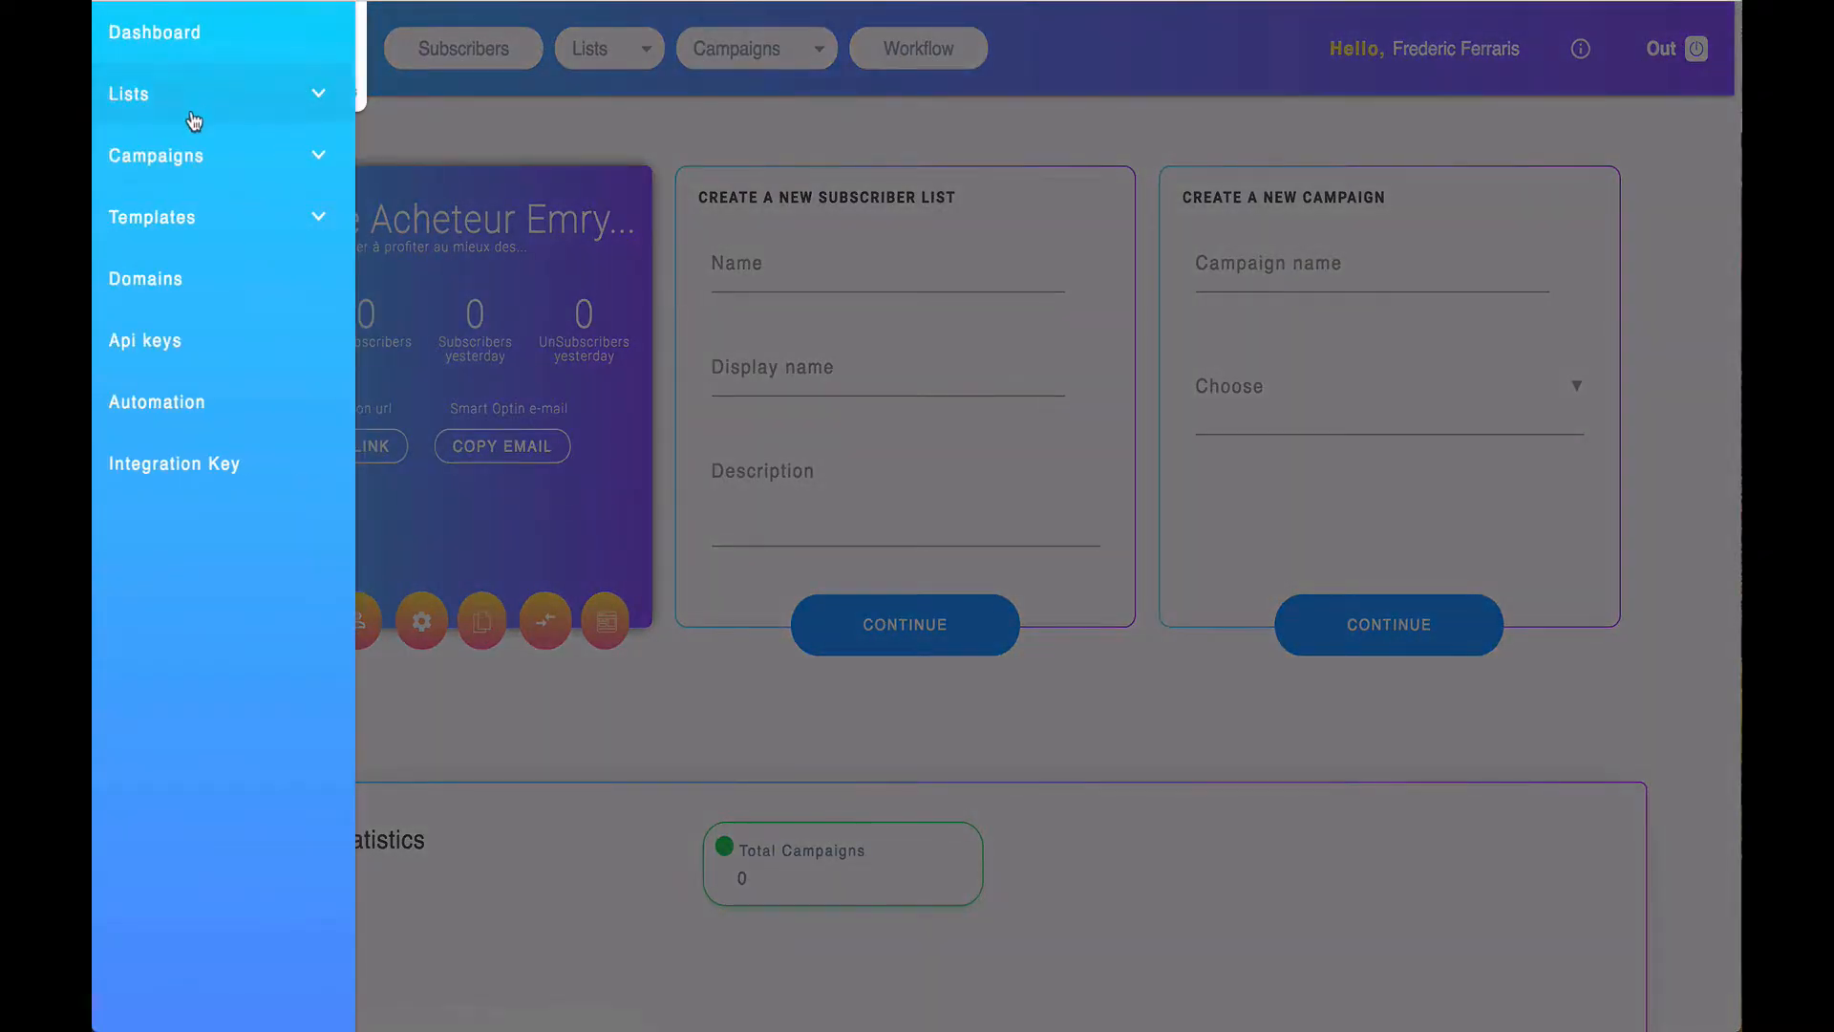
left_click(202, 162)
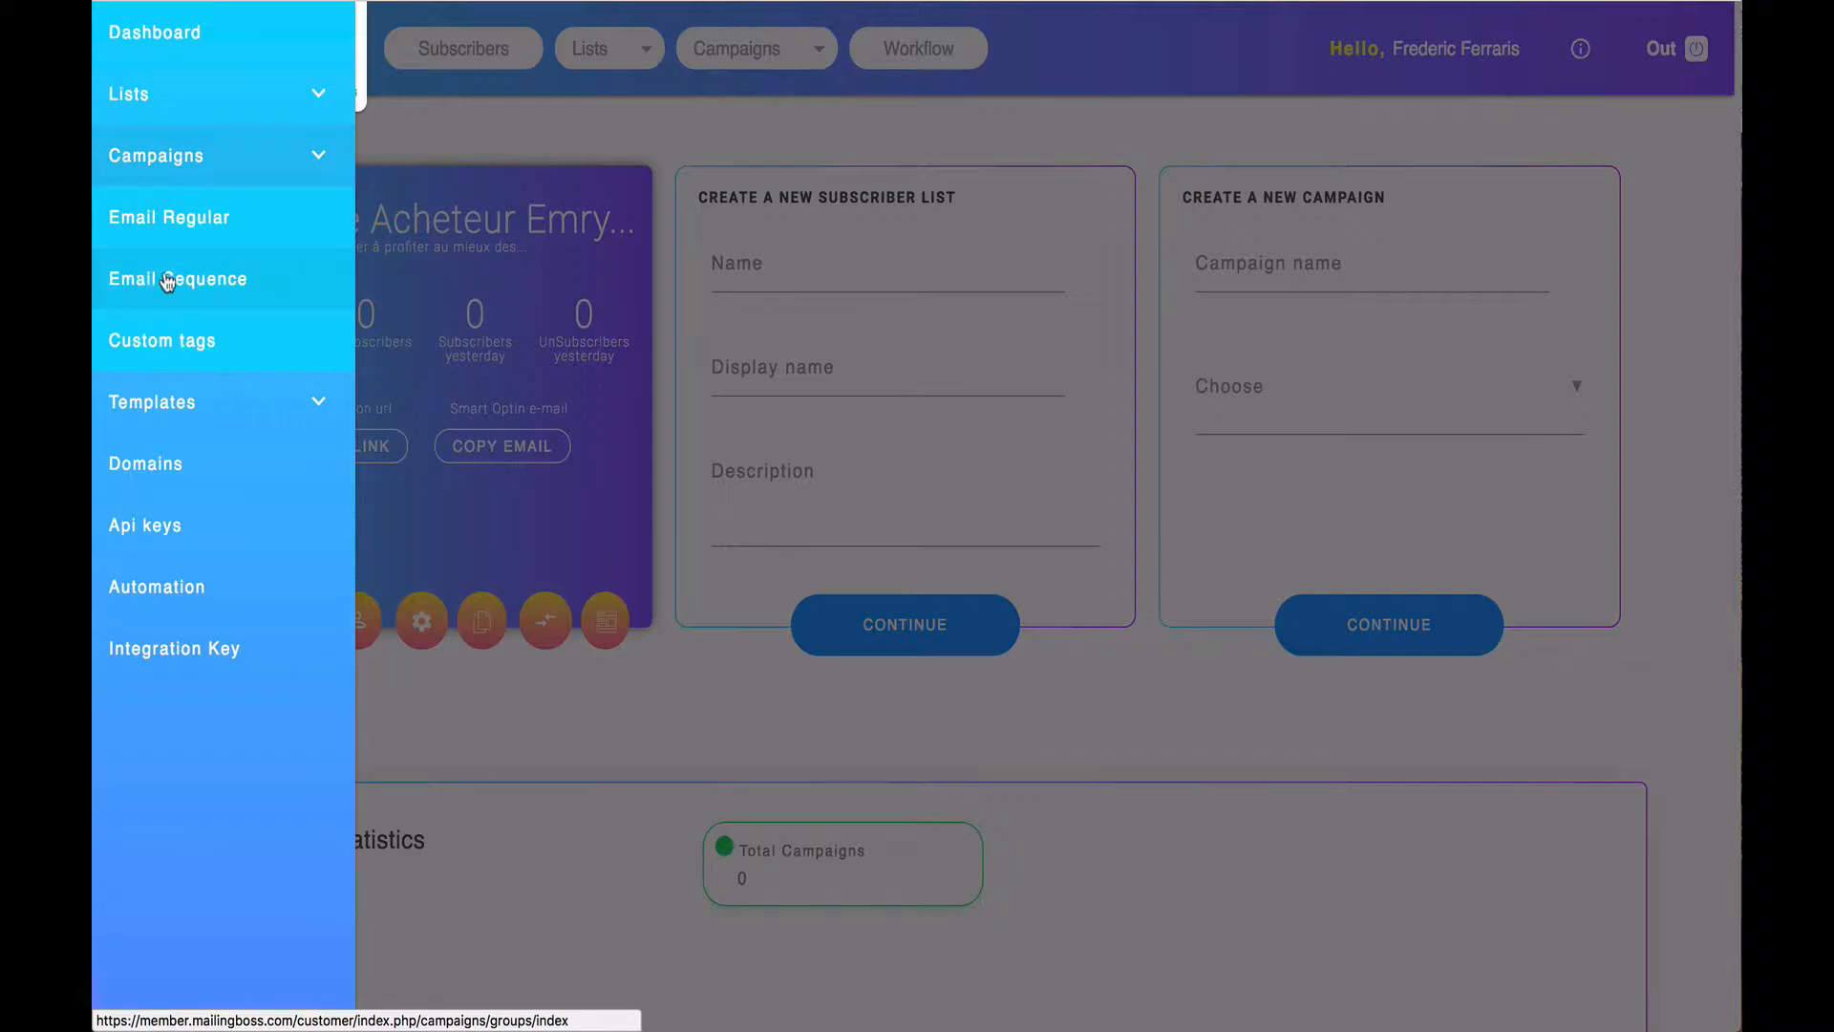
left_click(401, 133)
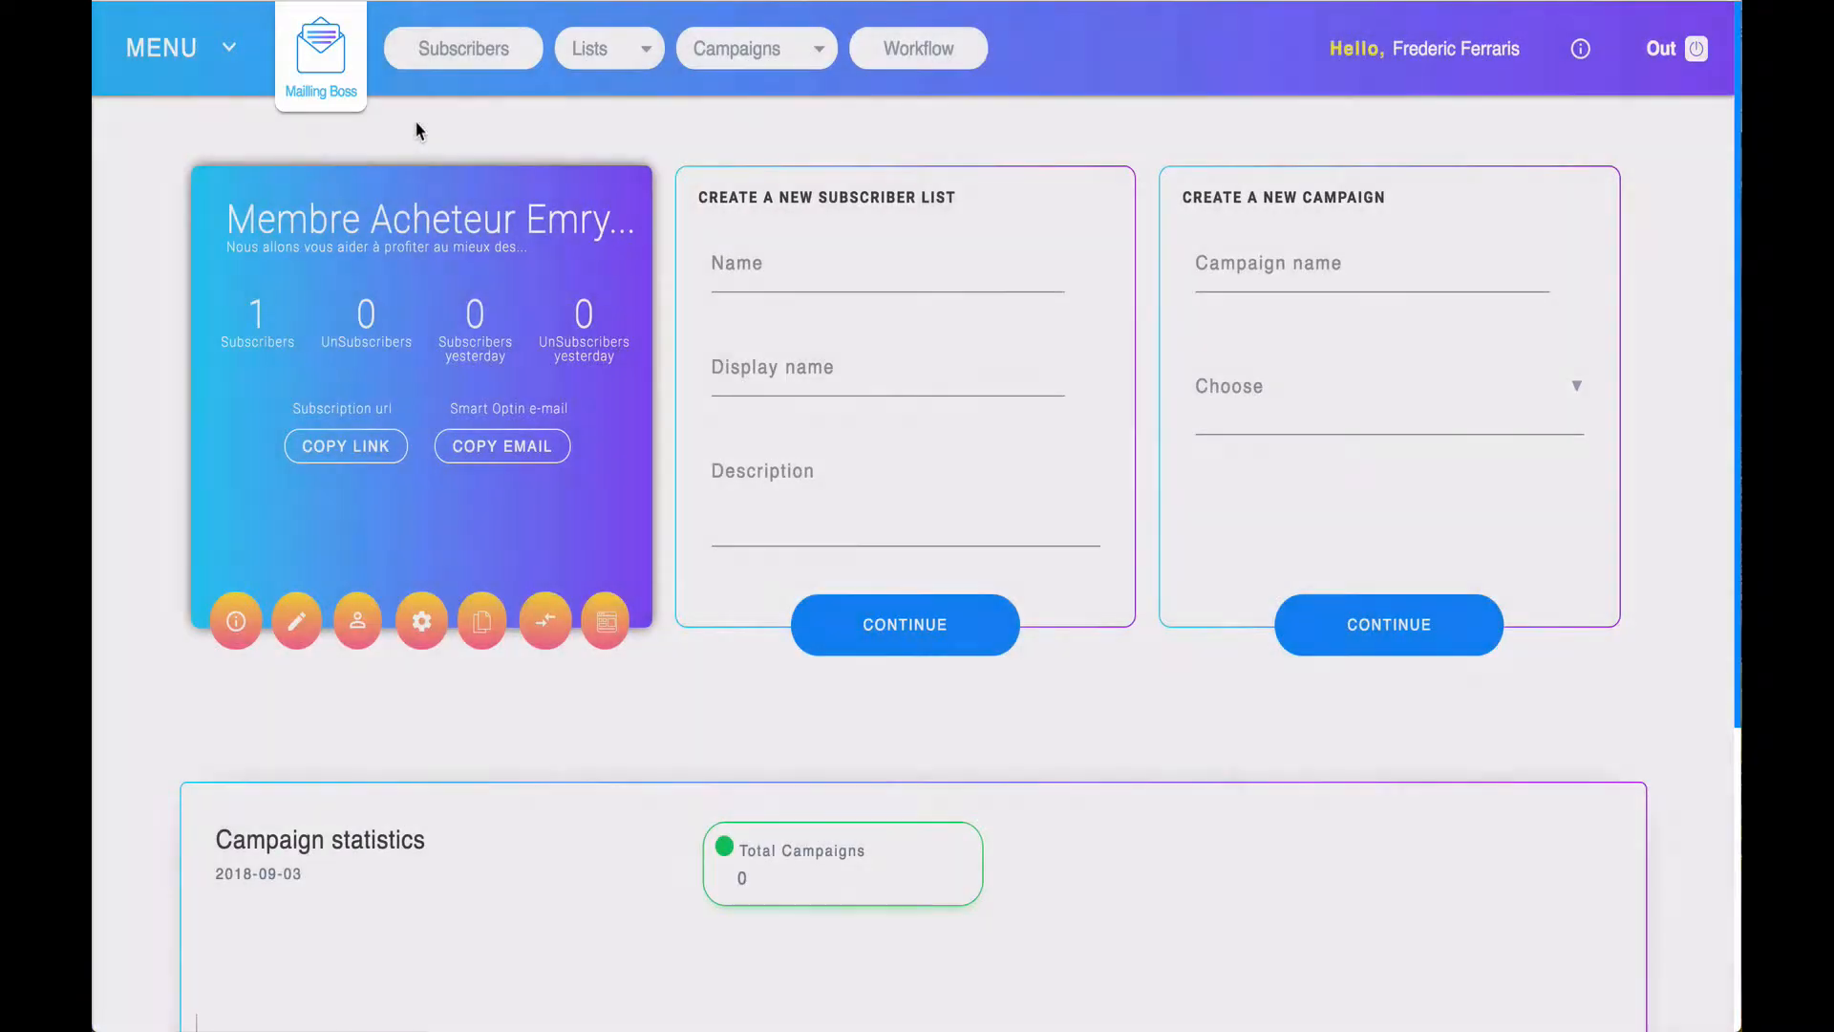
left_click(736, 61)
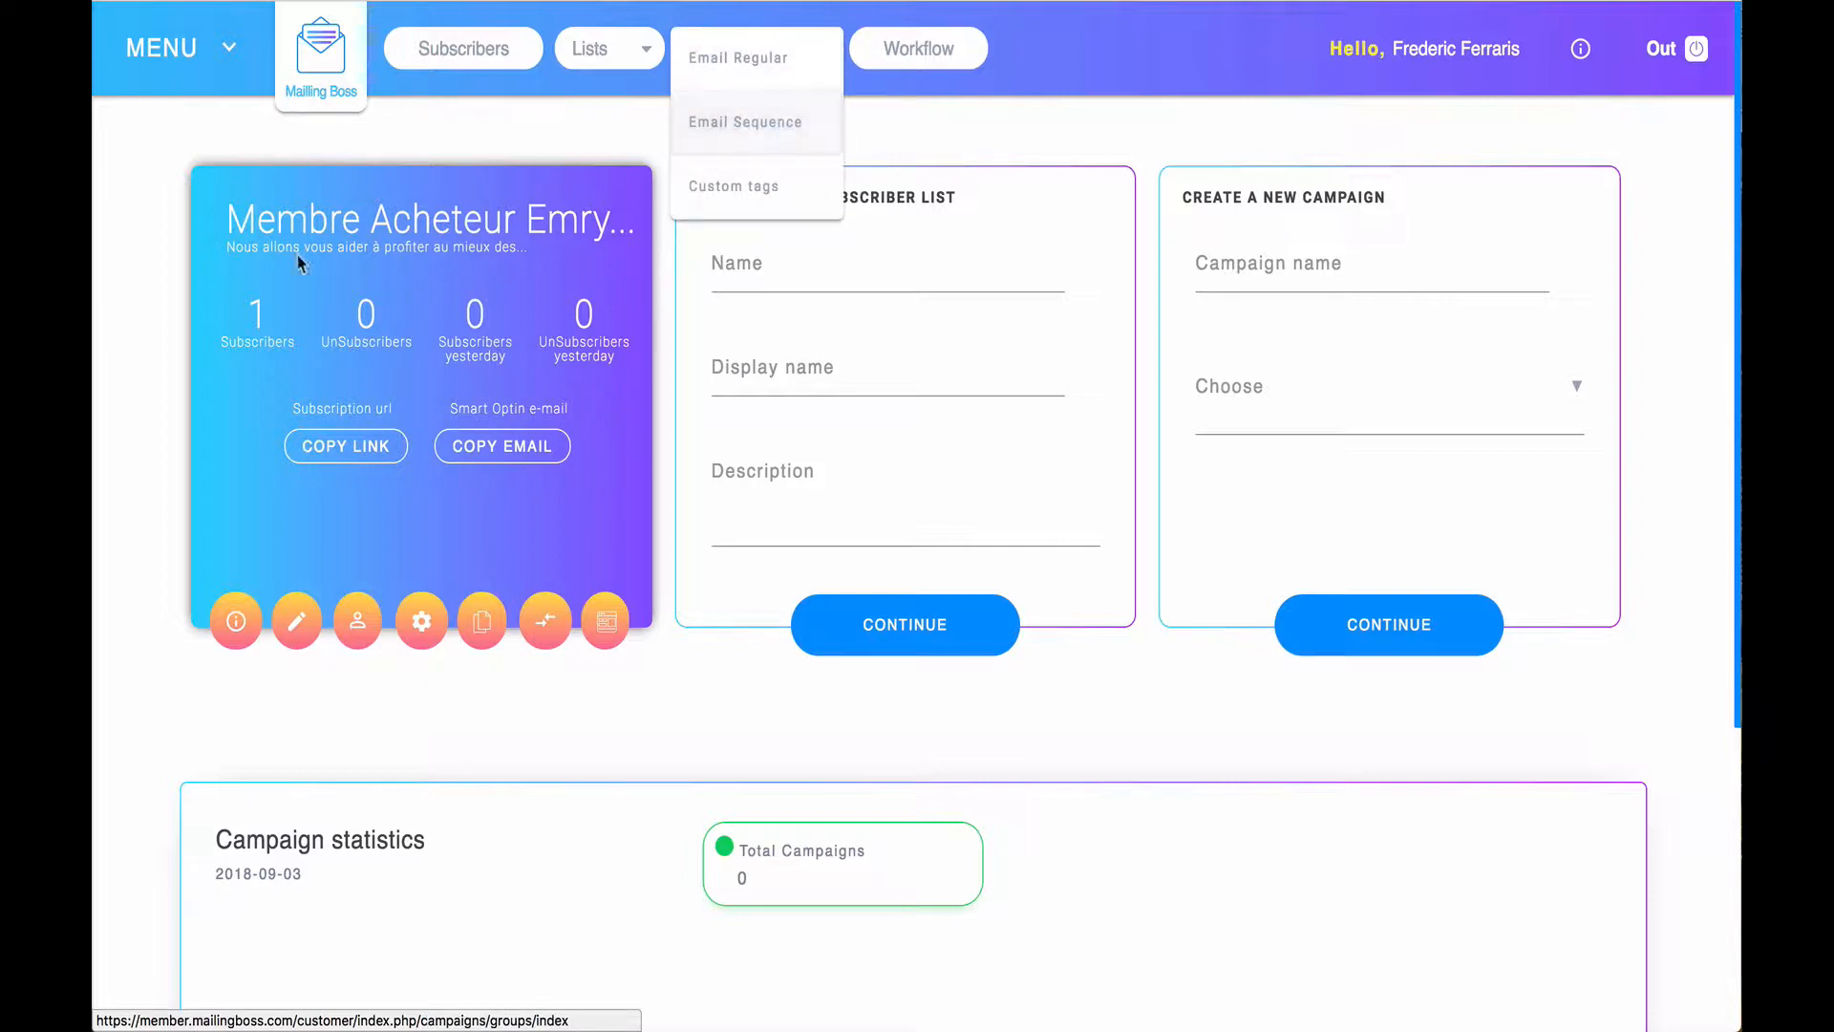
left_click(223, 489)
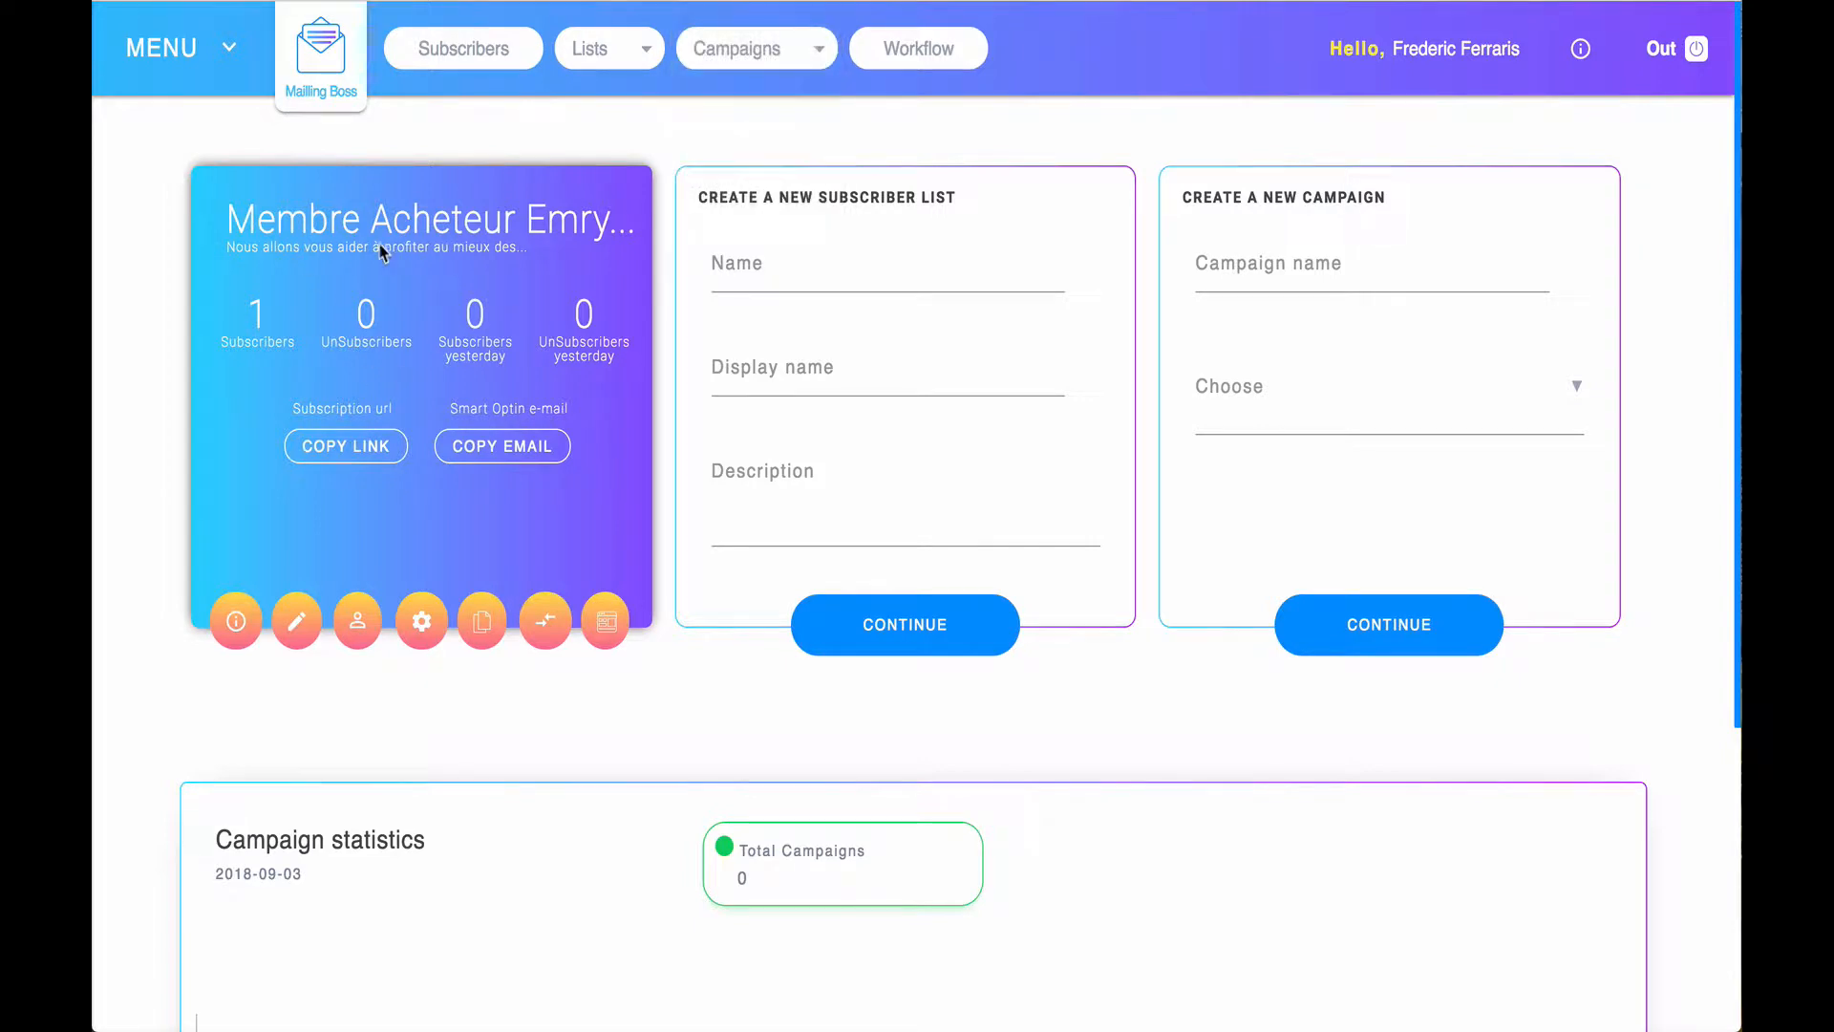
Open the overview of the Membre Acheteur Emrys la carte list and start a new sequence named "Membre Acheteur Emrys la carte".
left_click(237, 623)
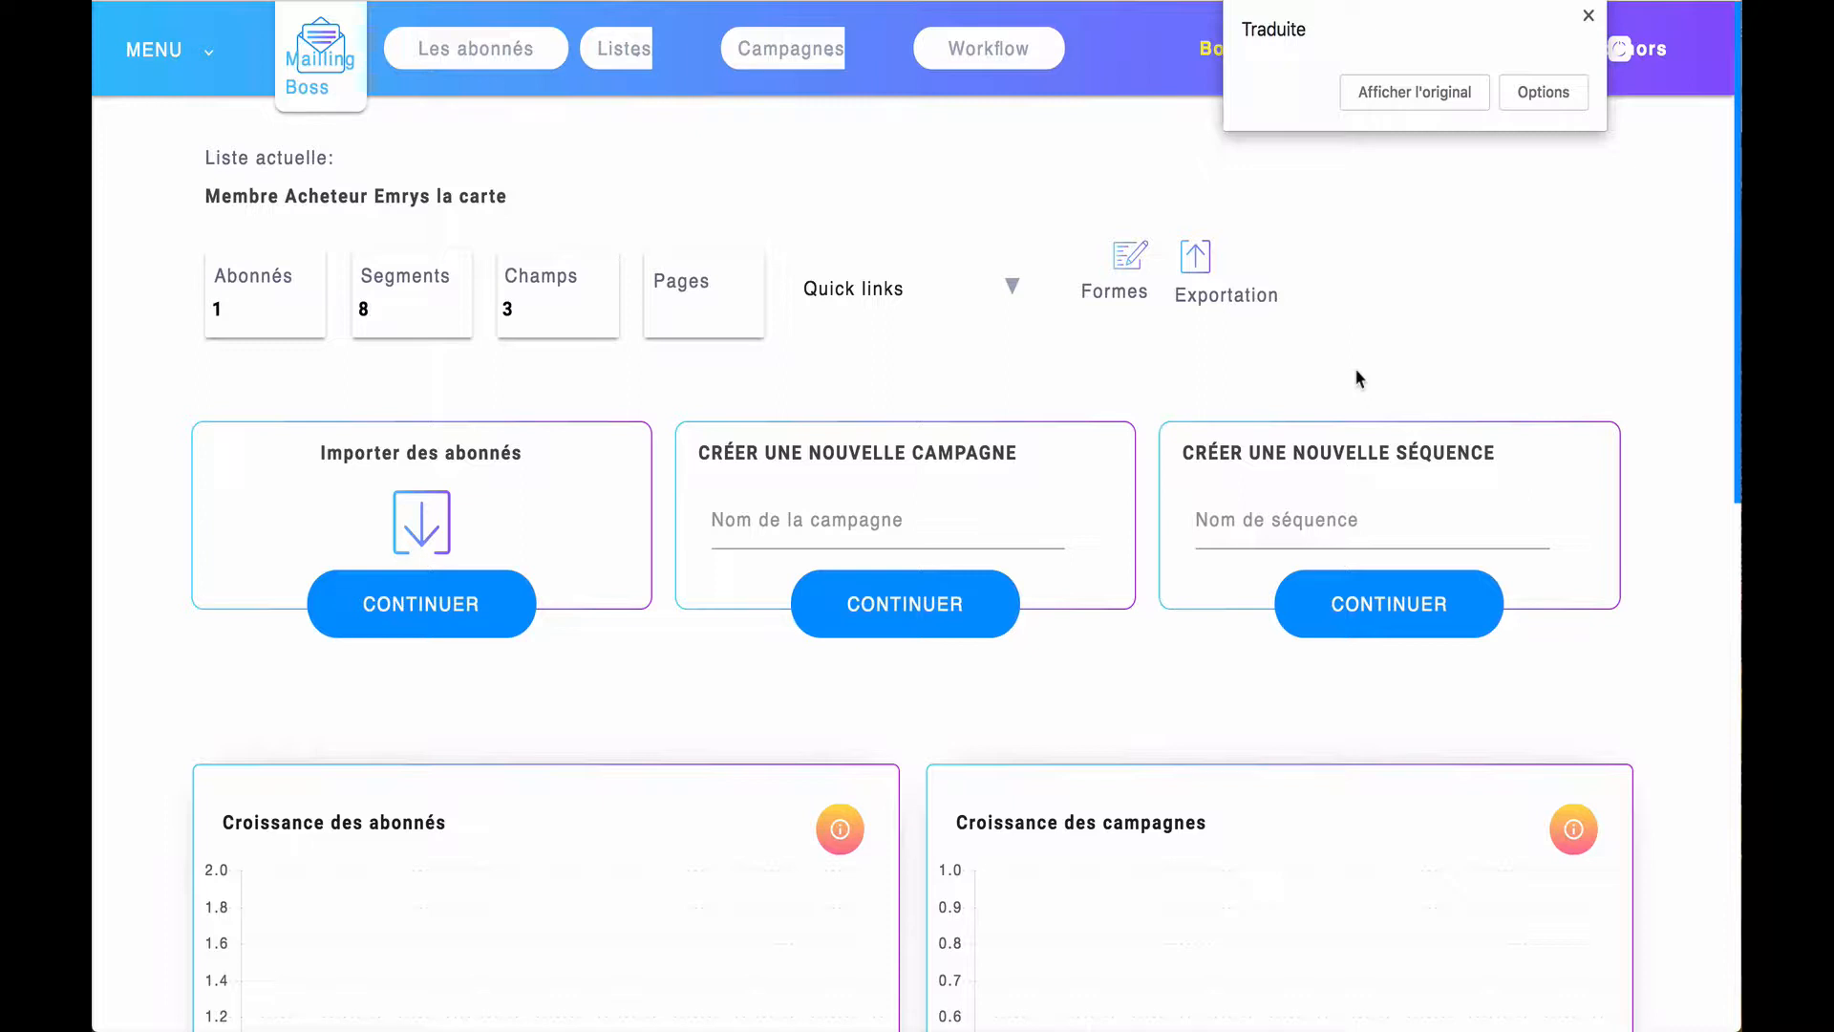
left_click(1416, 93)
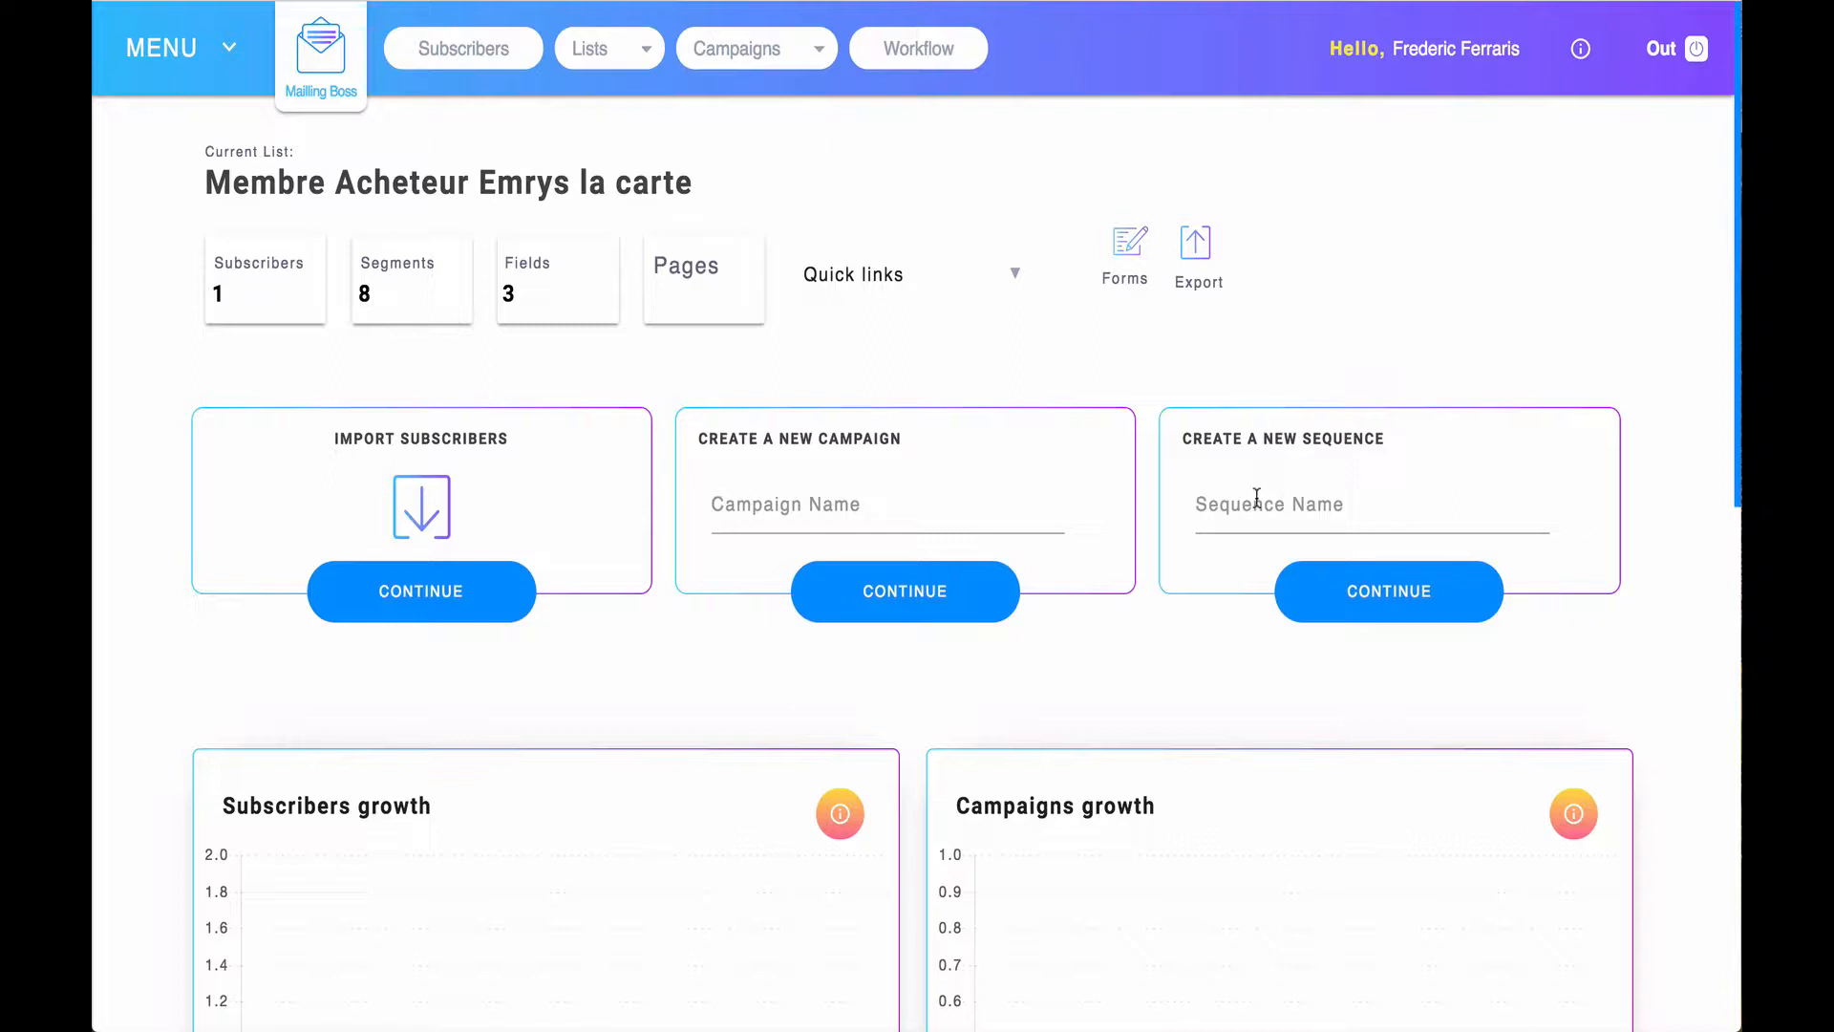
left_click(1218, 503)
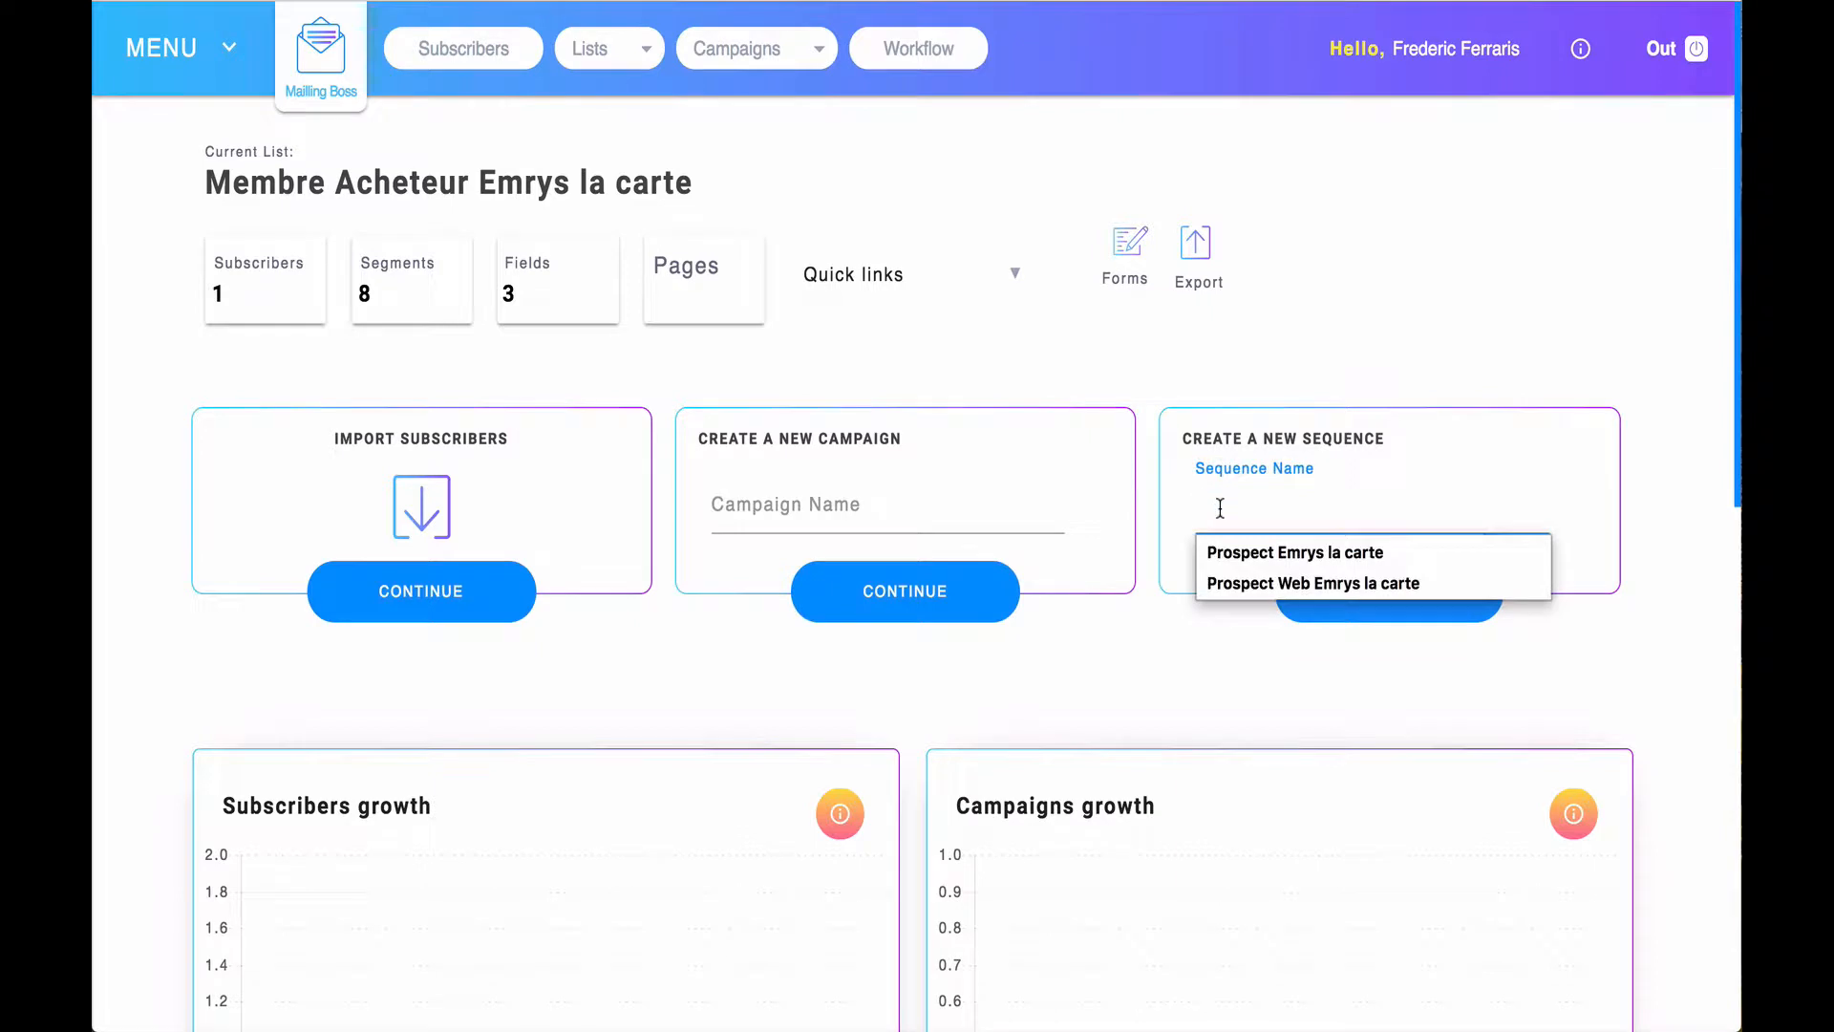
type("Membre Acheteur Emrys la carte")
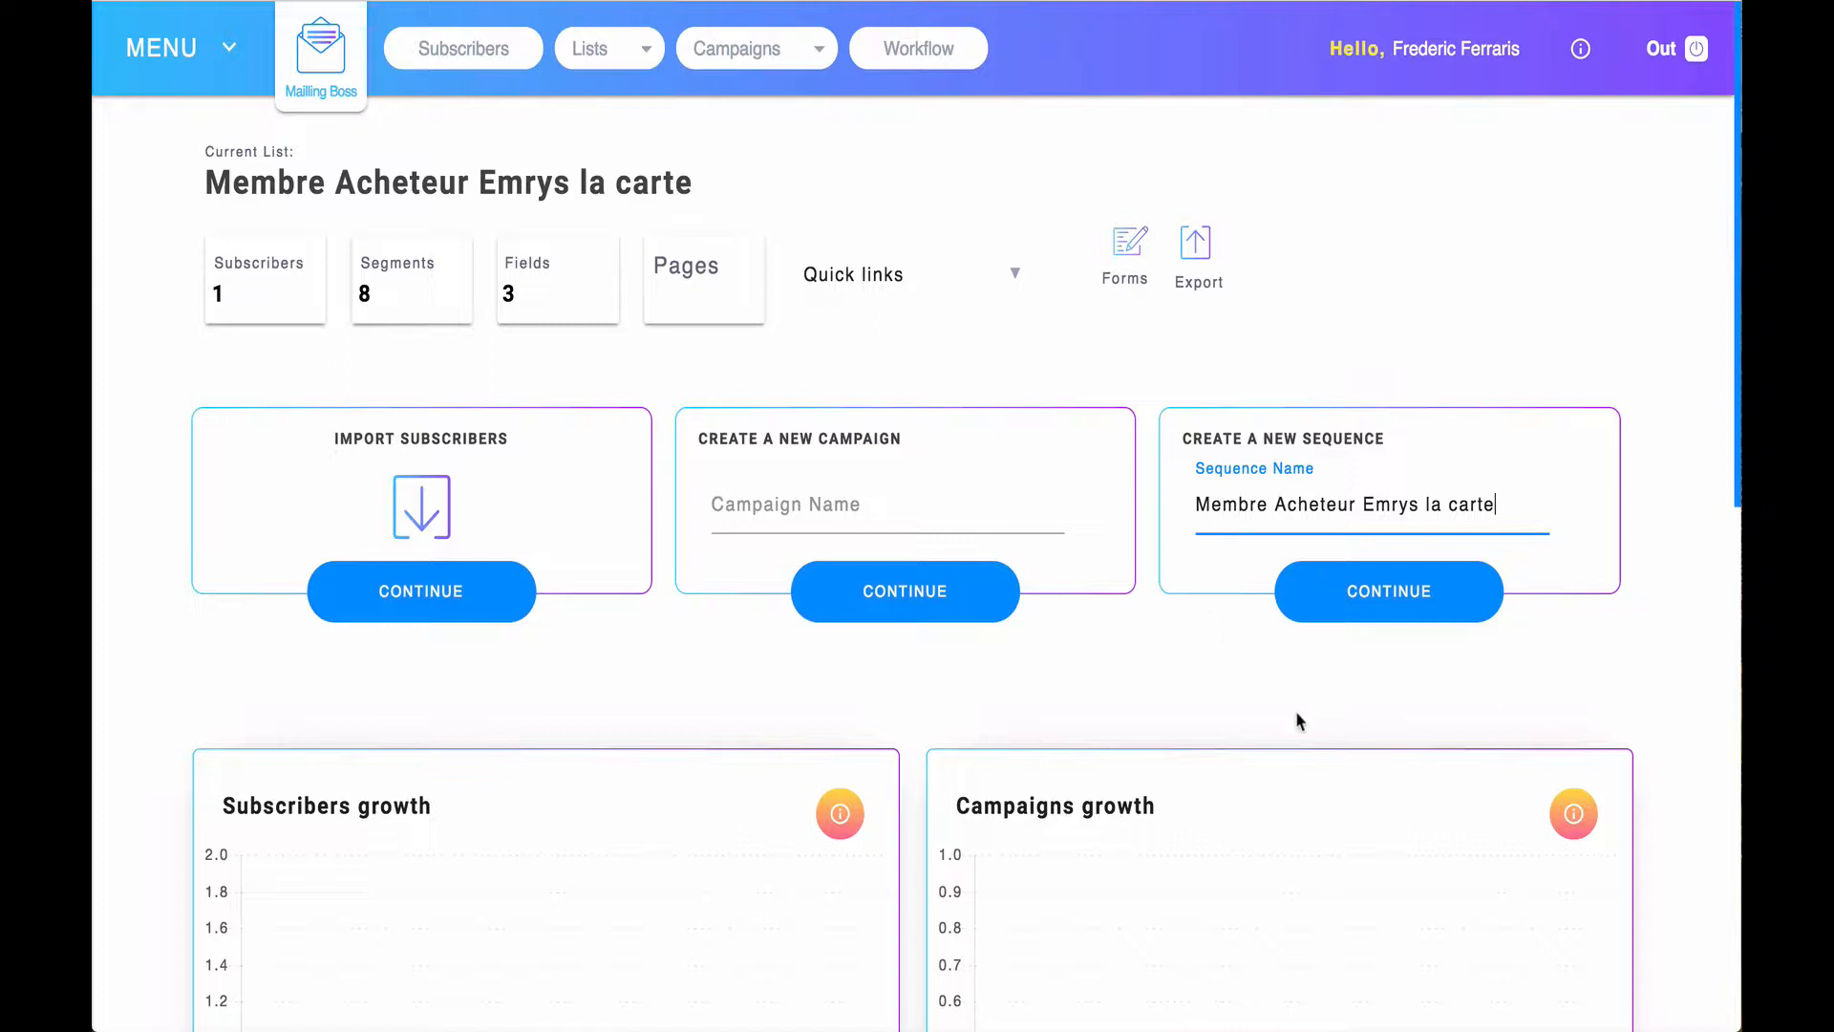
left_click(1460, 610)
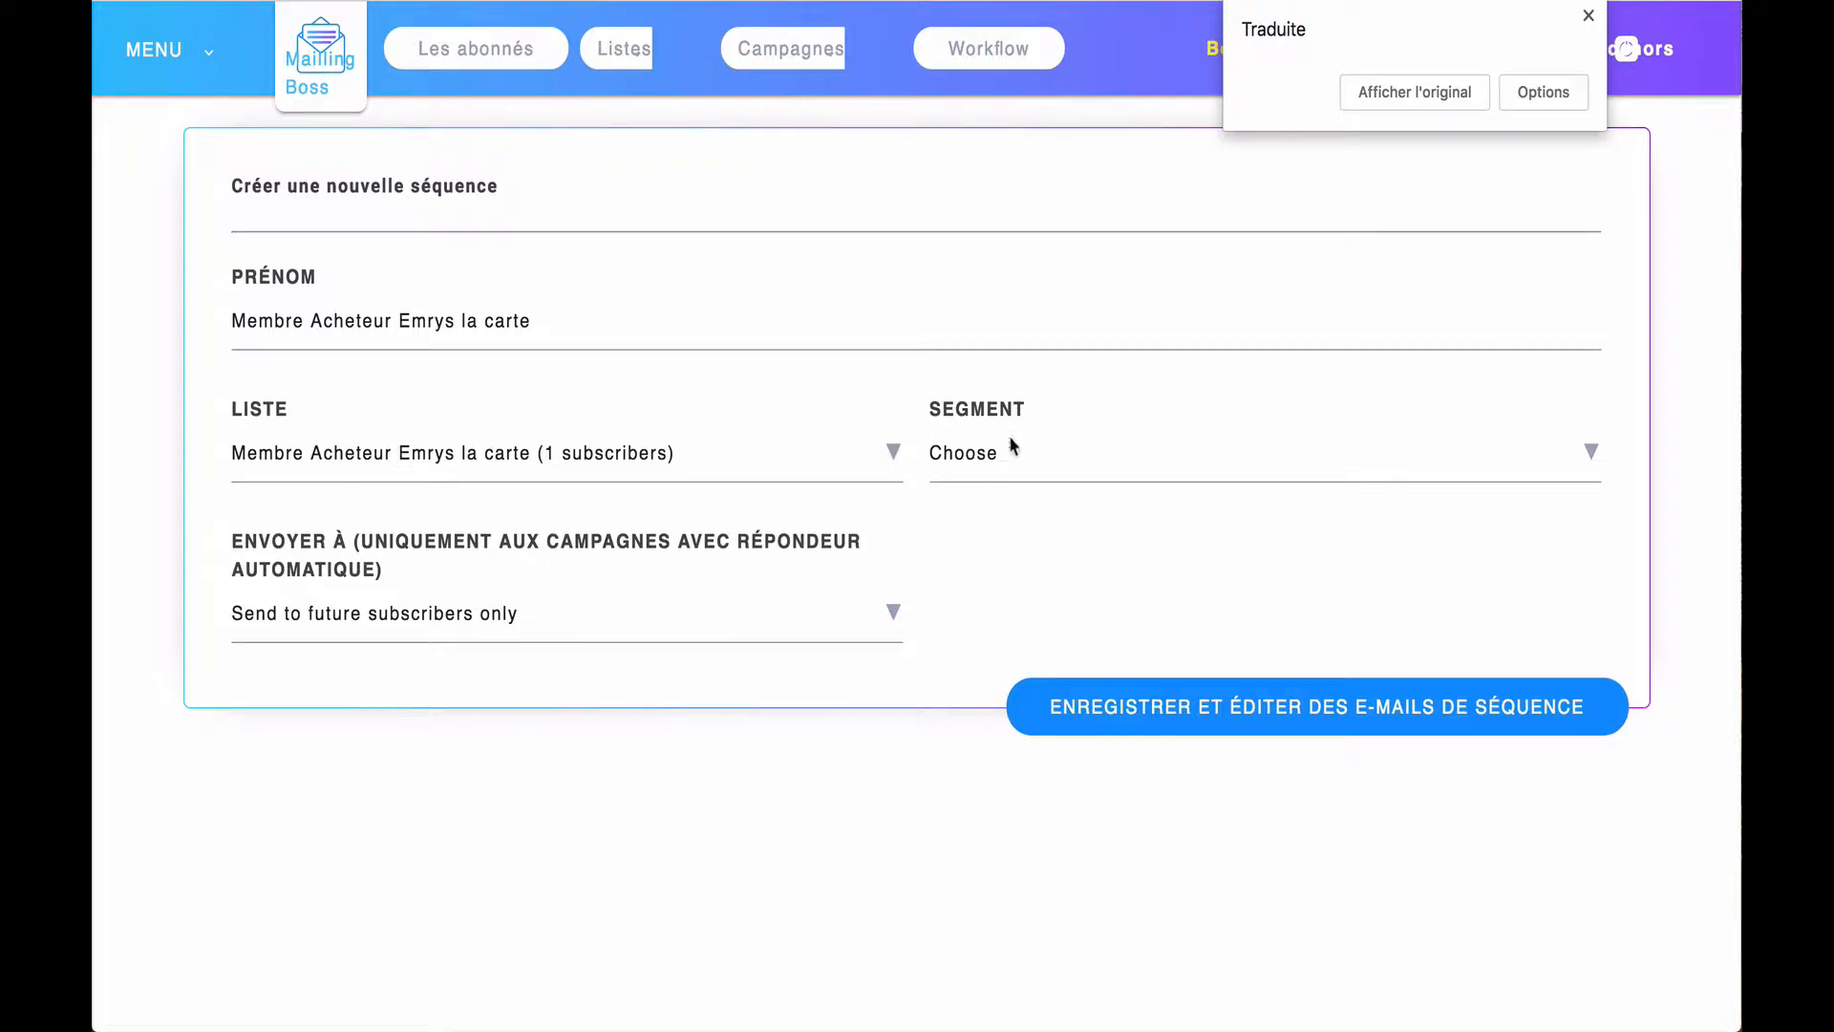
Review the segment options offered for the new sequence without choosing one.
left_click(1002, 460)
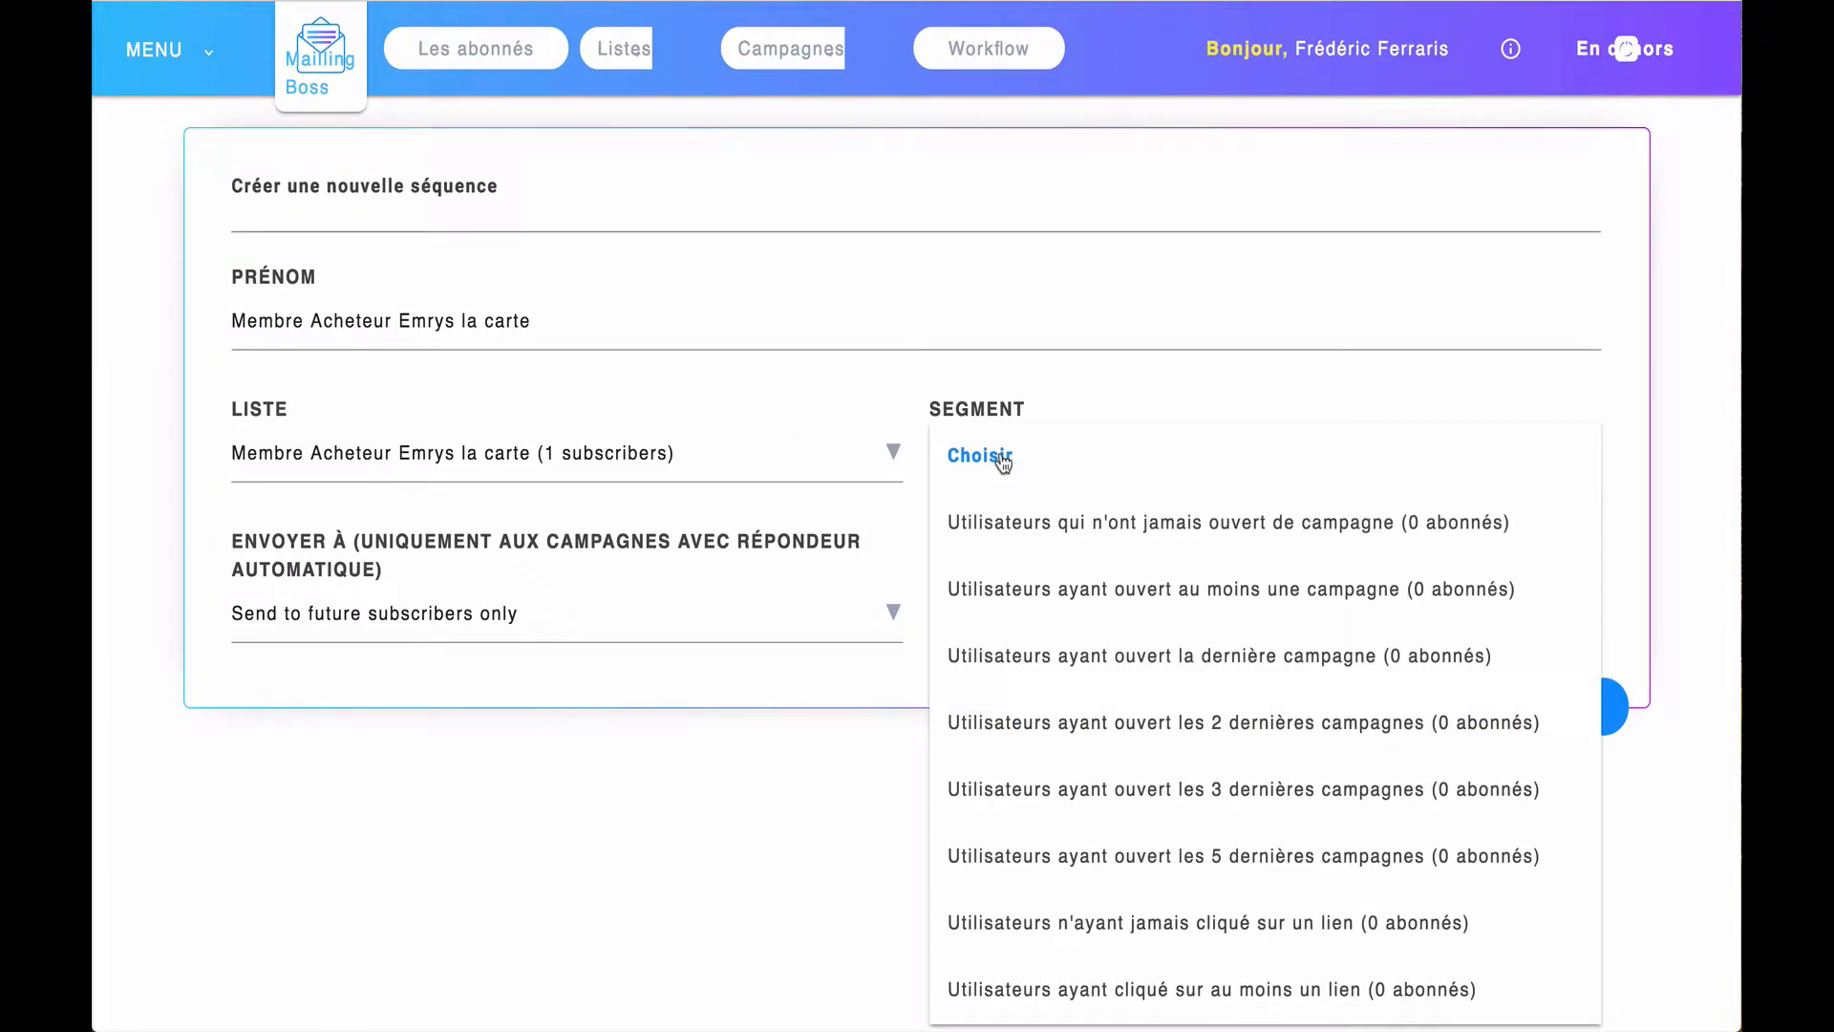
scroll(1219, 611, "down", 1)
left_click(863, 761)
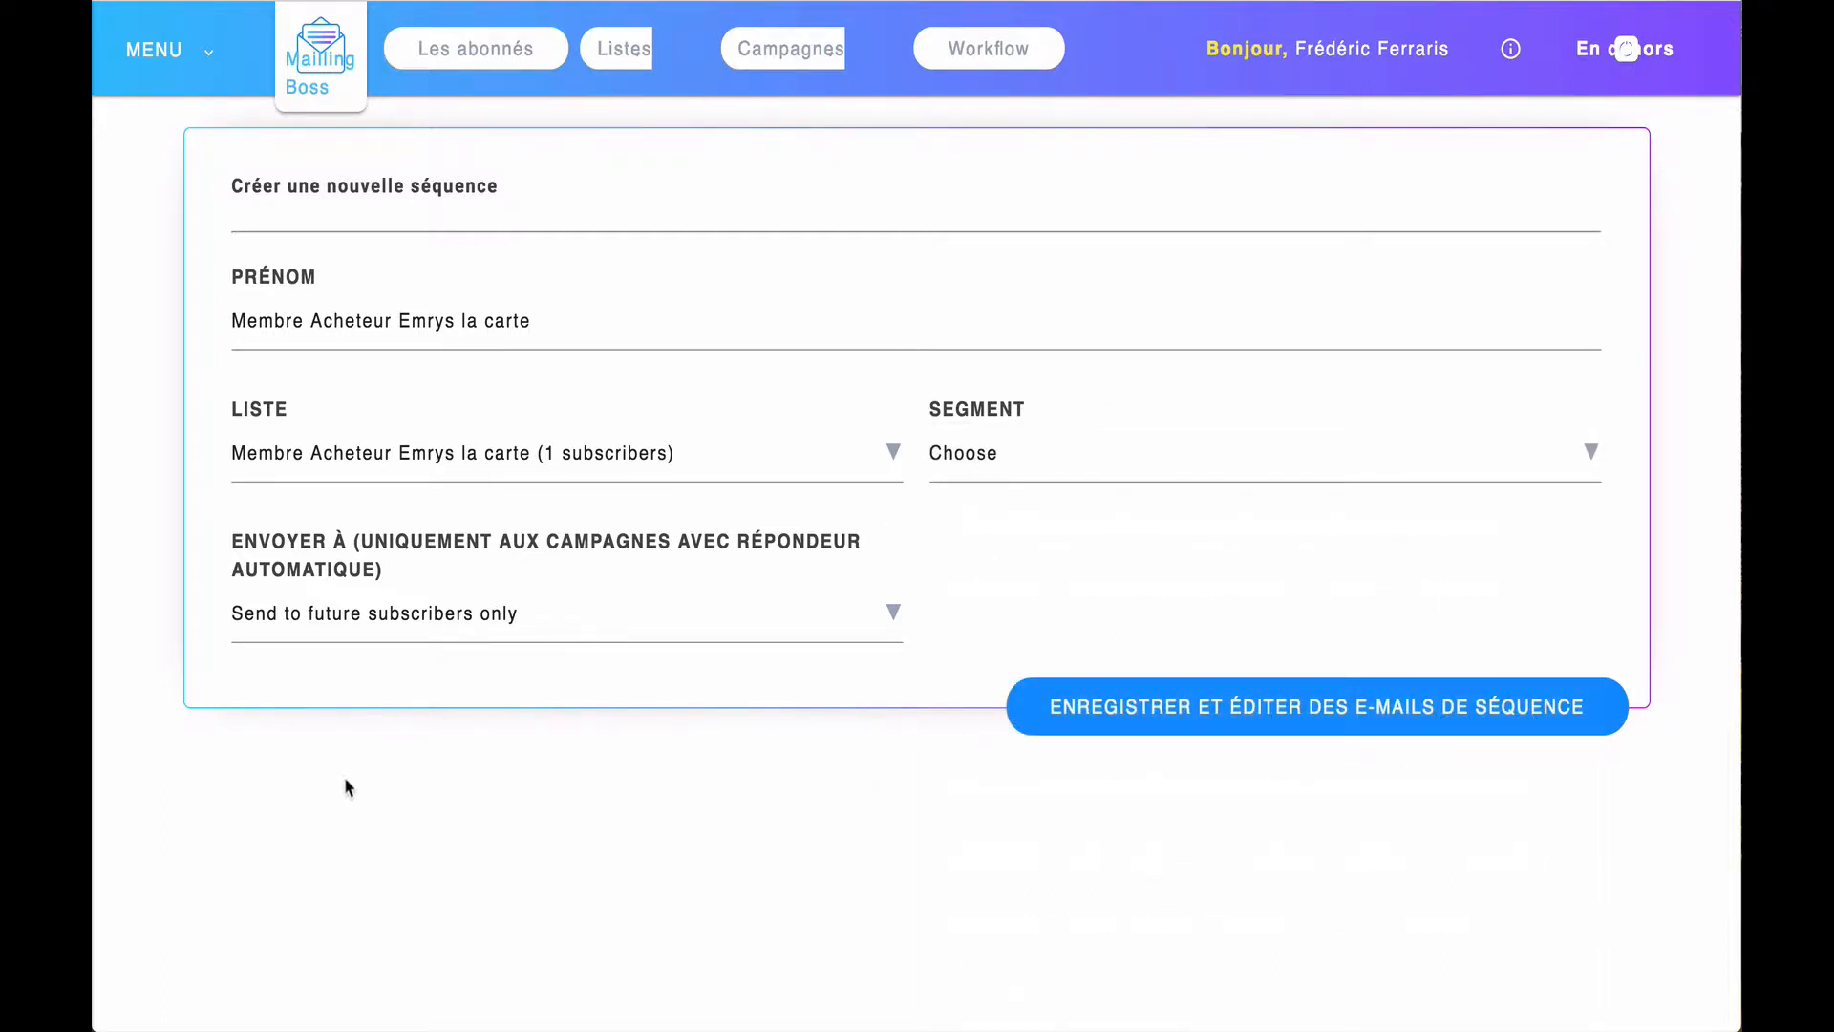
Set the sequence to send to current and future subscribers, then save it and start editing its emails.
left_click(441, 616)
left_click(450, 674)
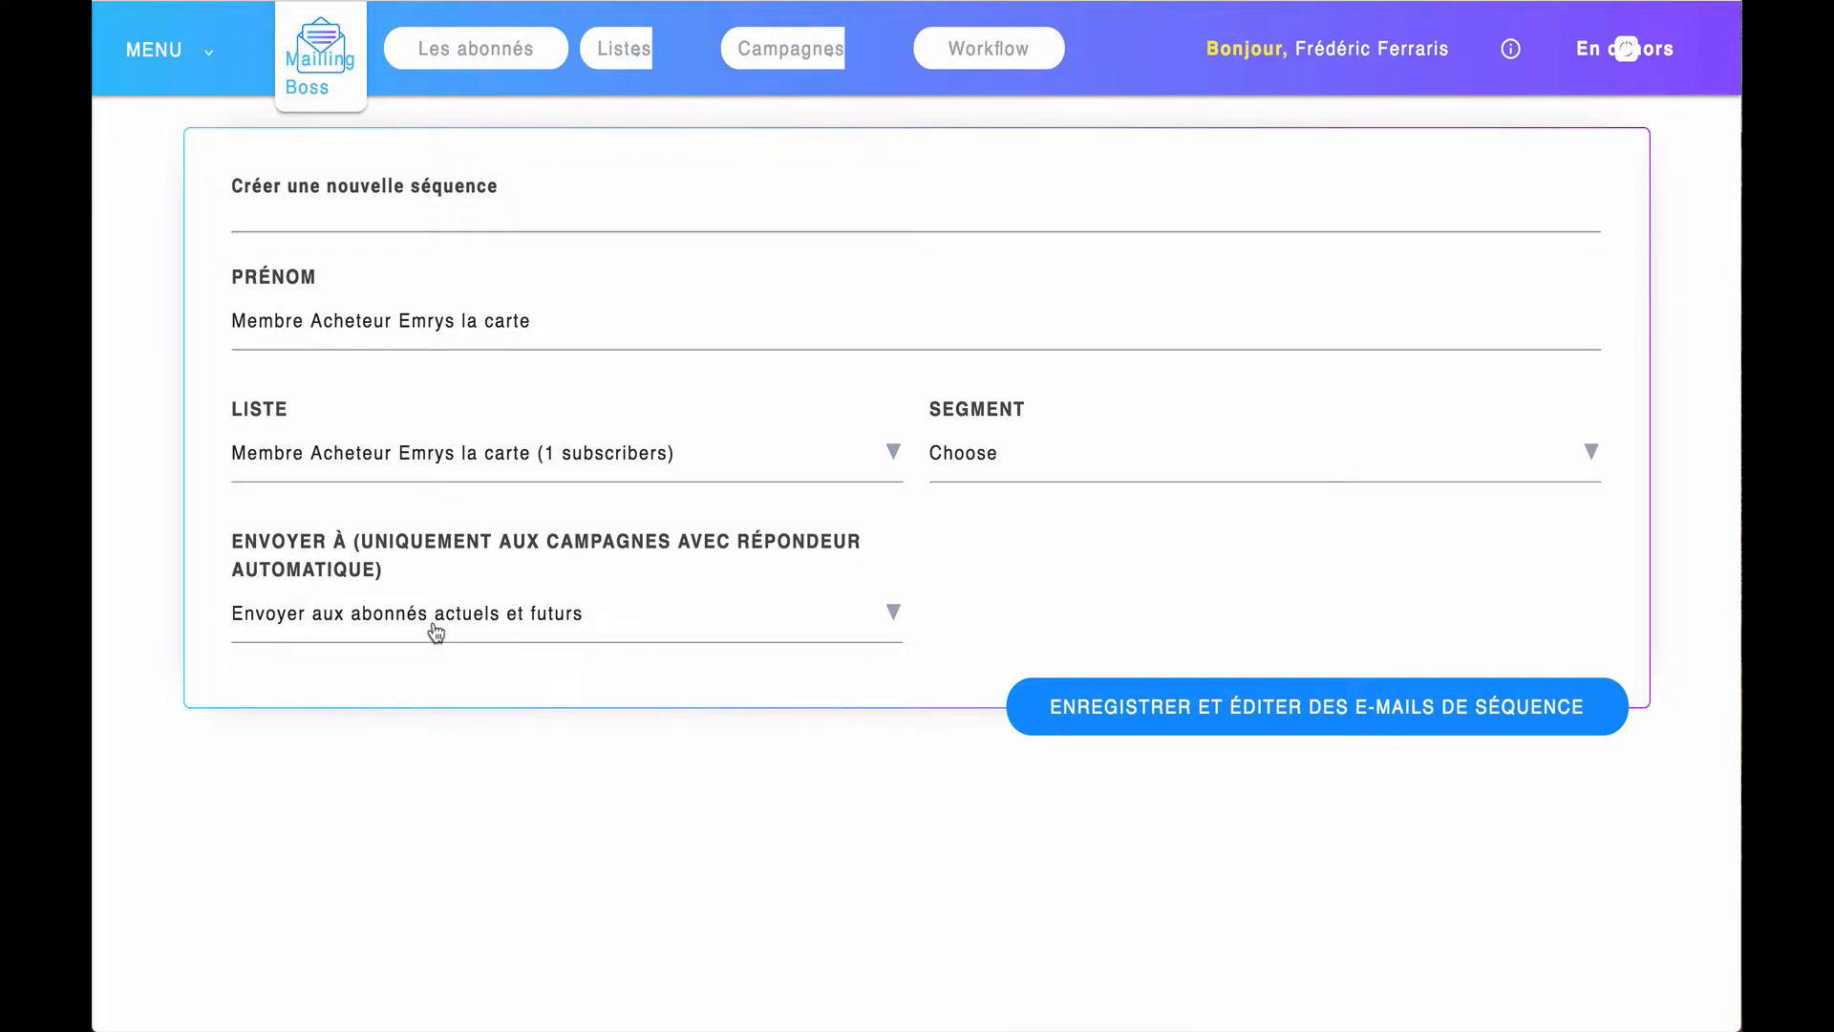
left_click(436, 631)
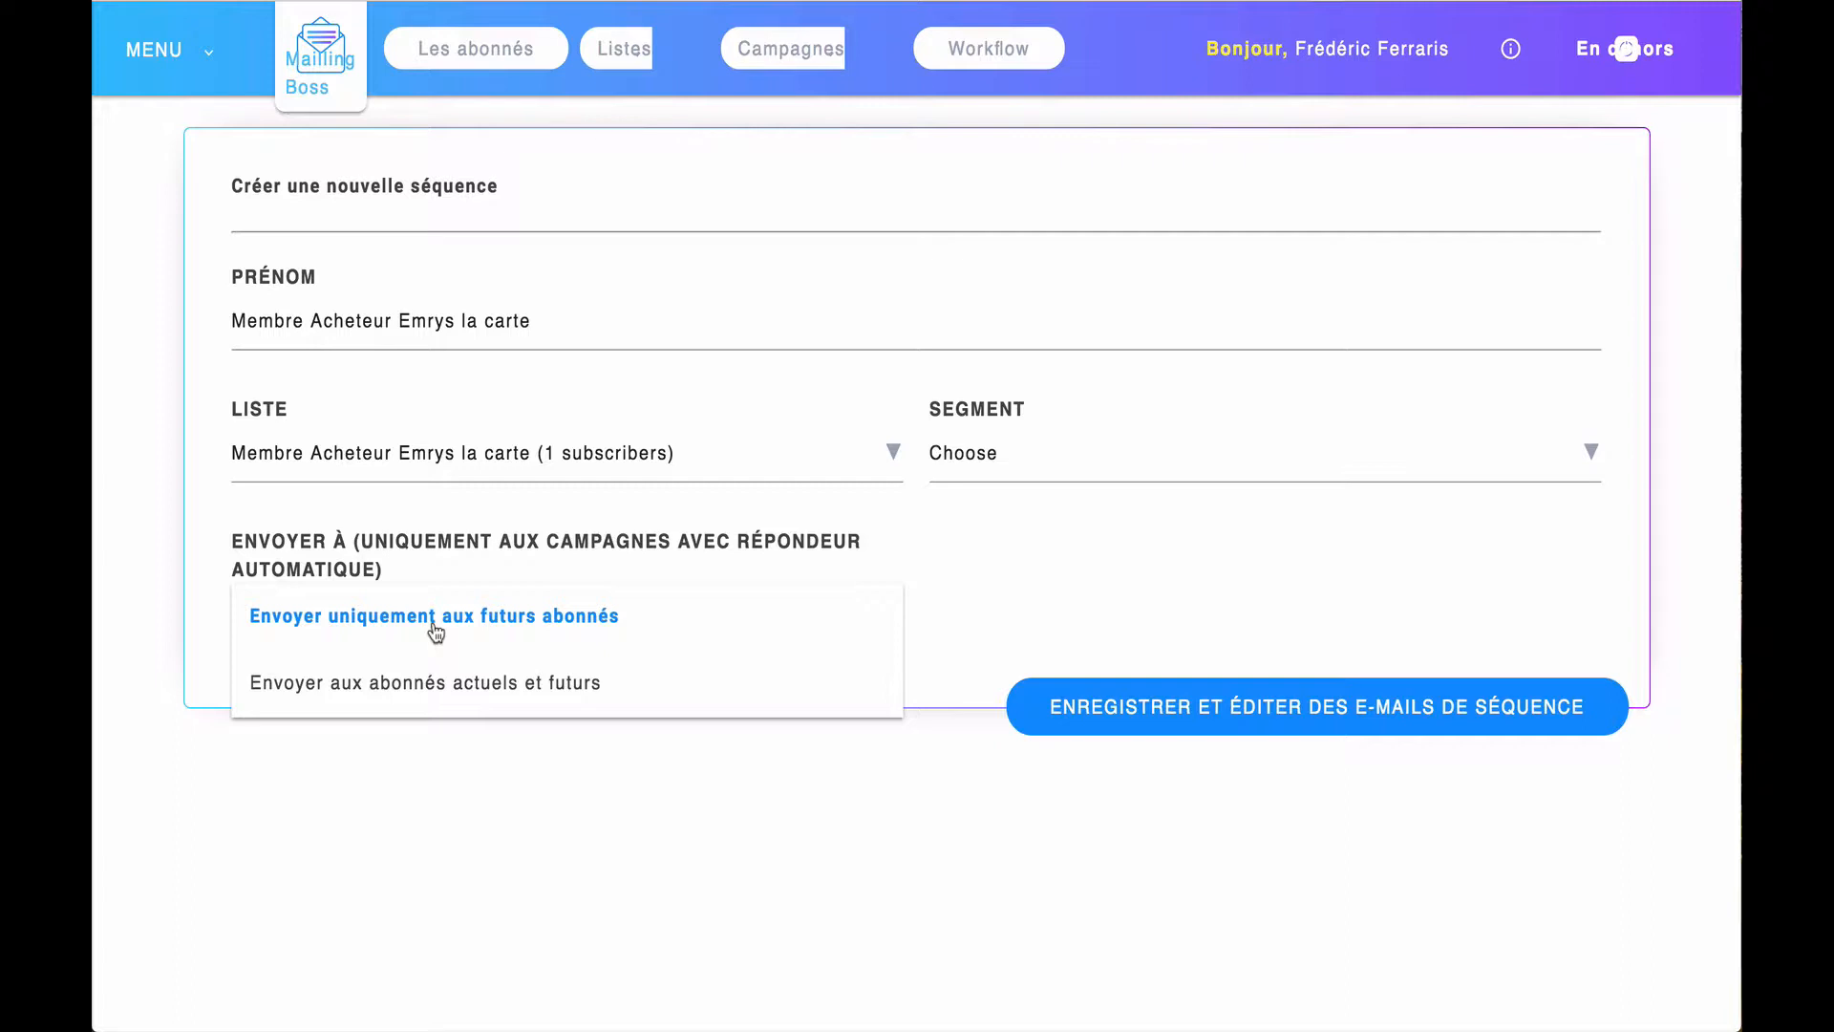
left_click(425, 682)
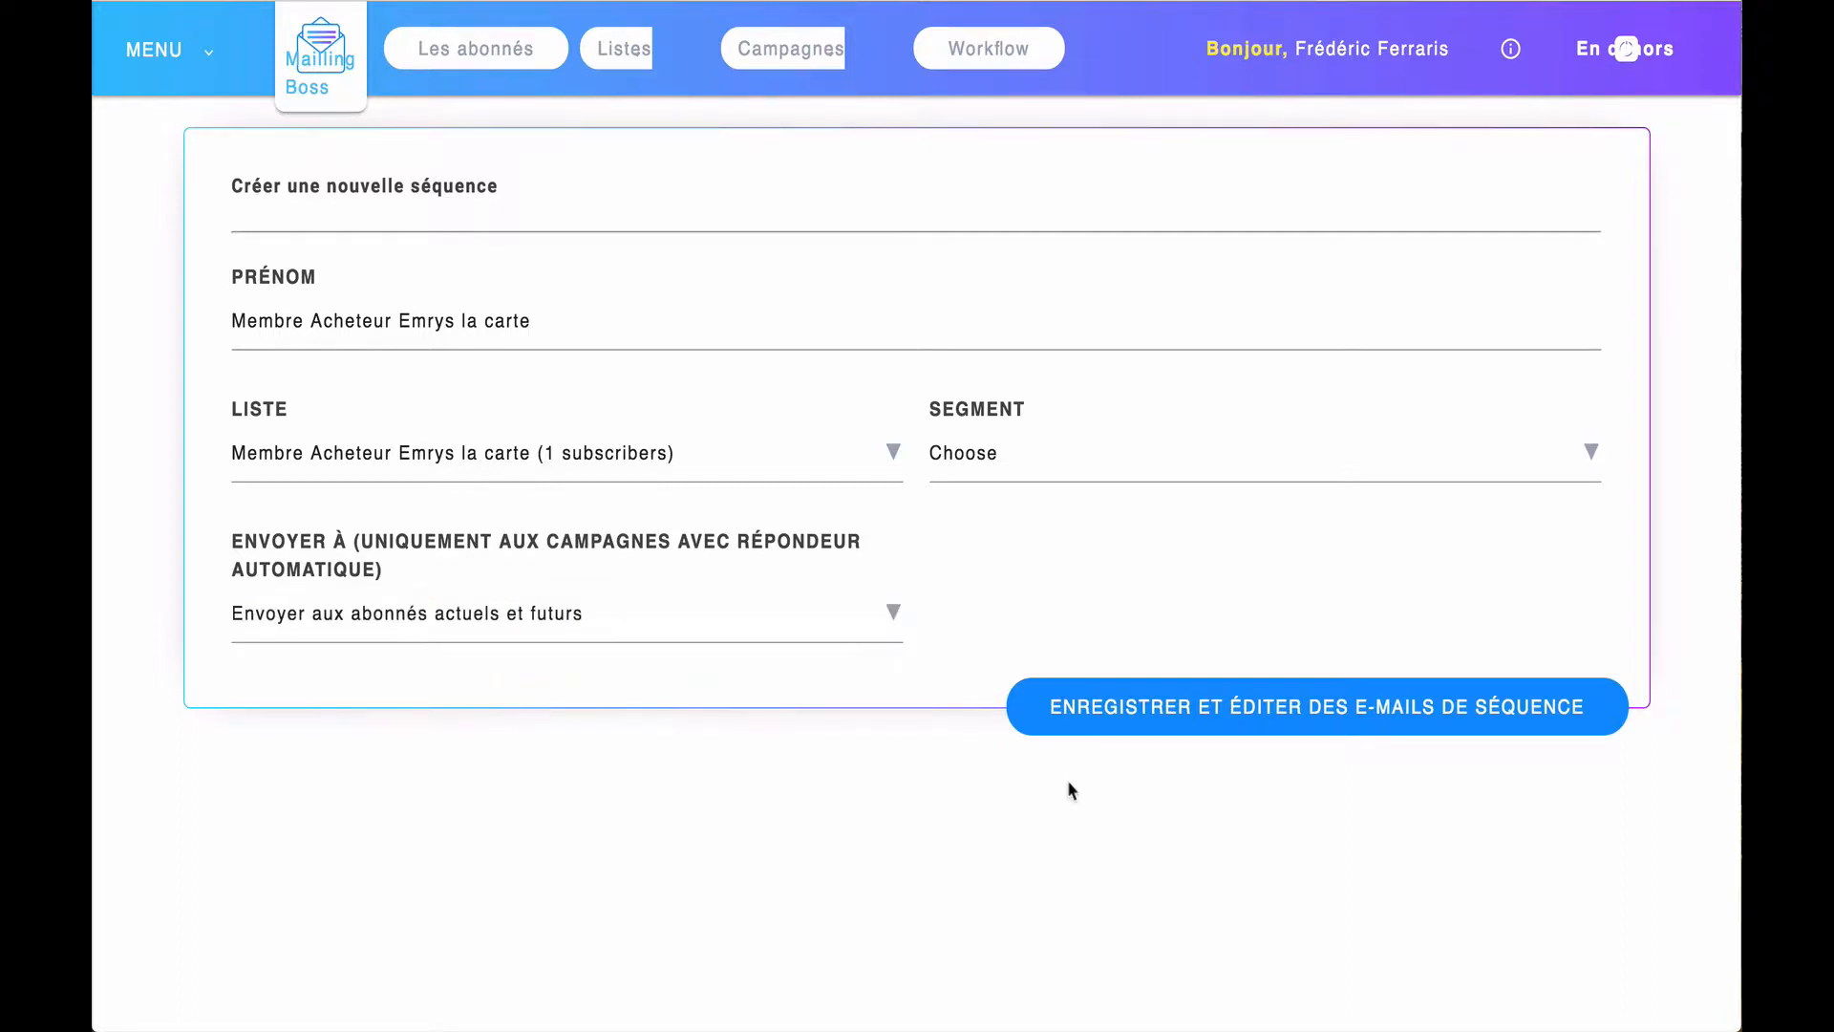
left_click(1316, 708)
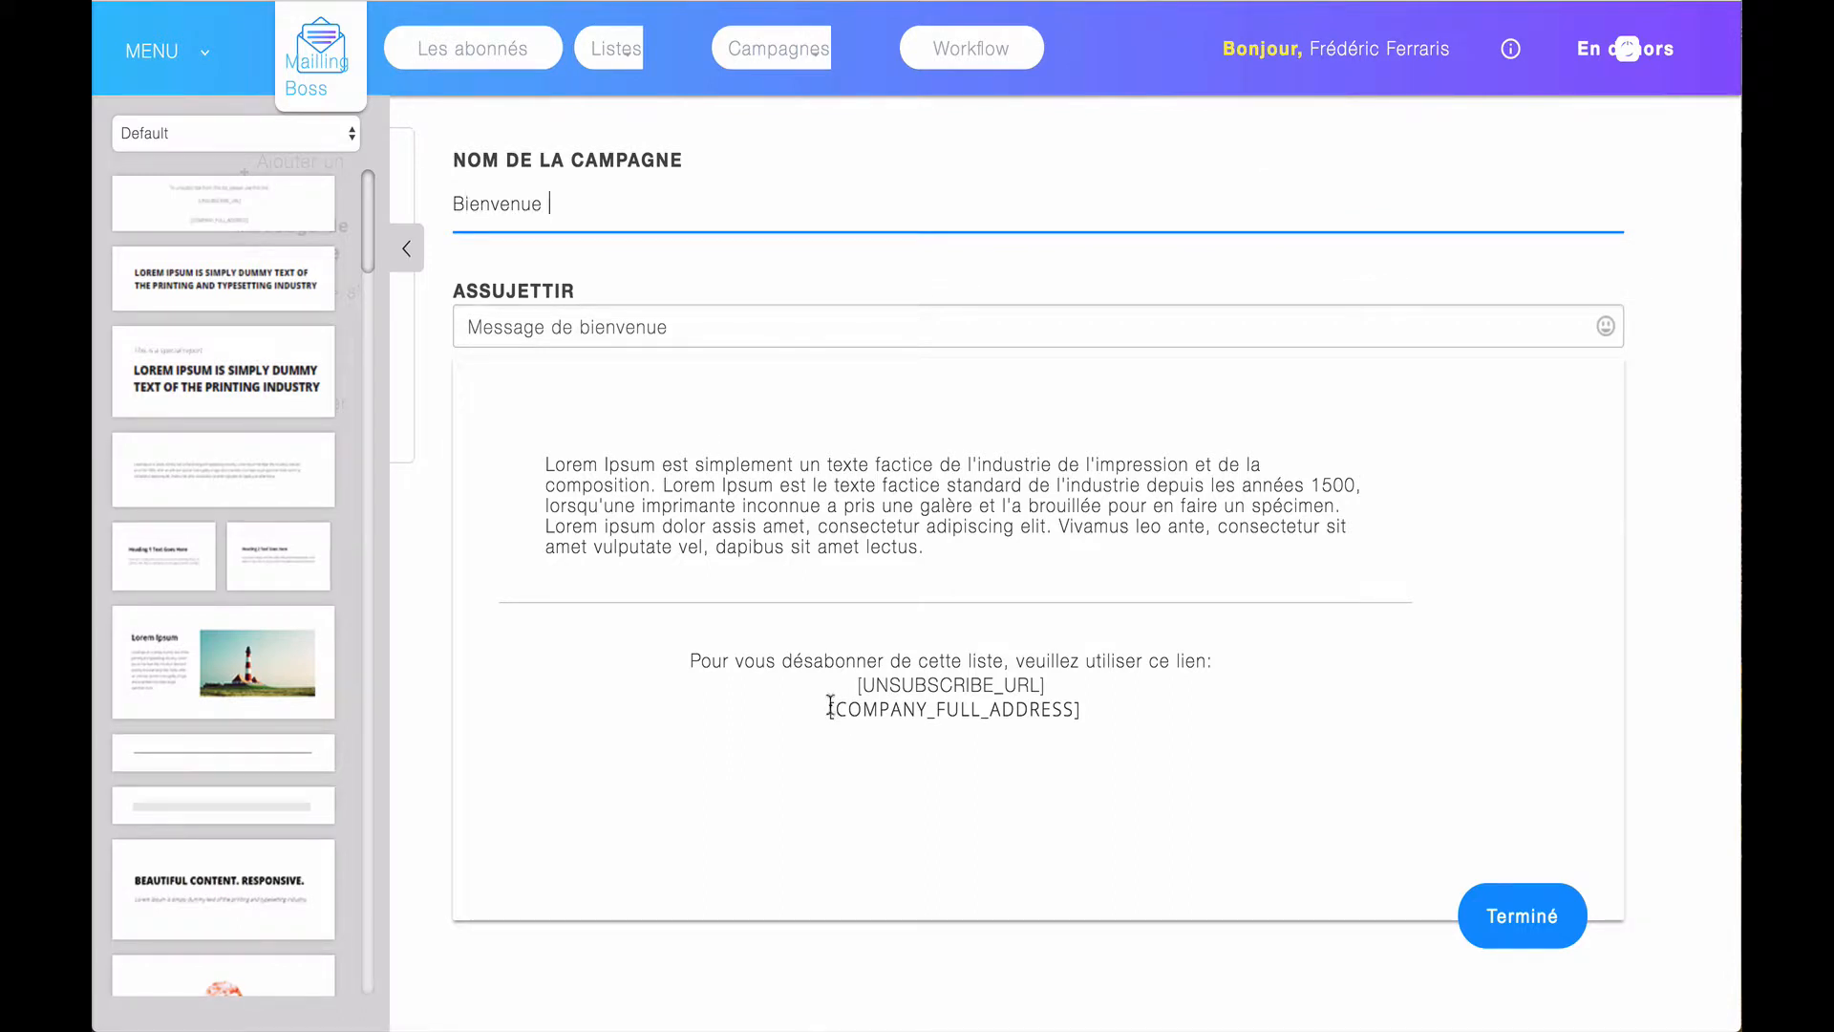
Copy the [COMPANY_FULL_ADDRESS] tag from the email footer to the end of the campaign name.
left_click_drag(824, 708, 1072, 726)
key("super+c")
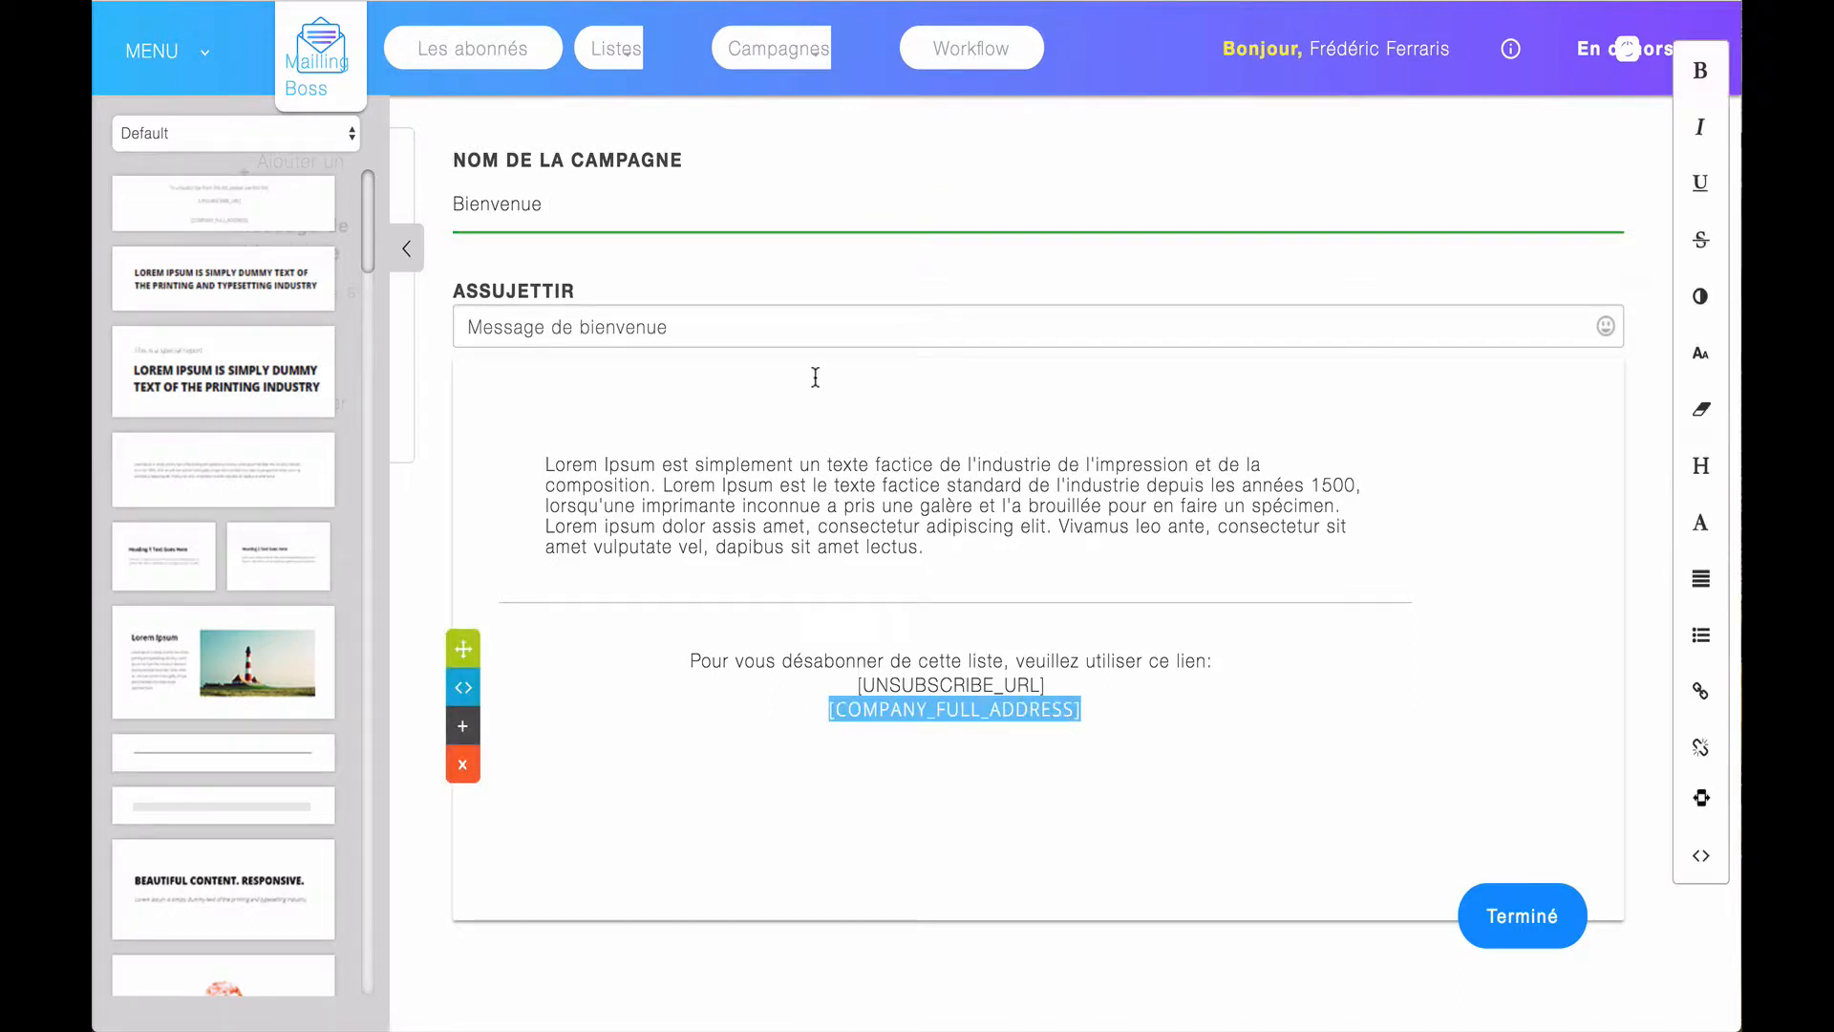
left_click(580, 206)
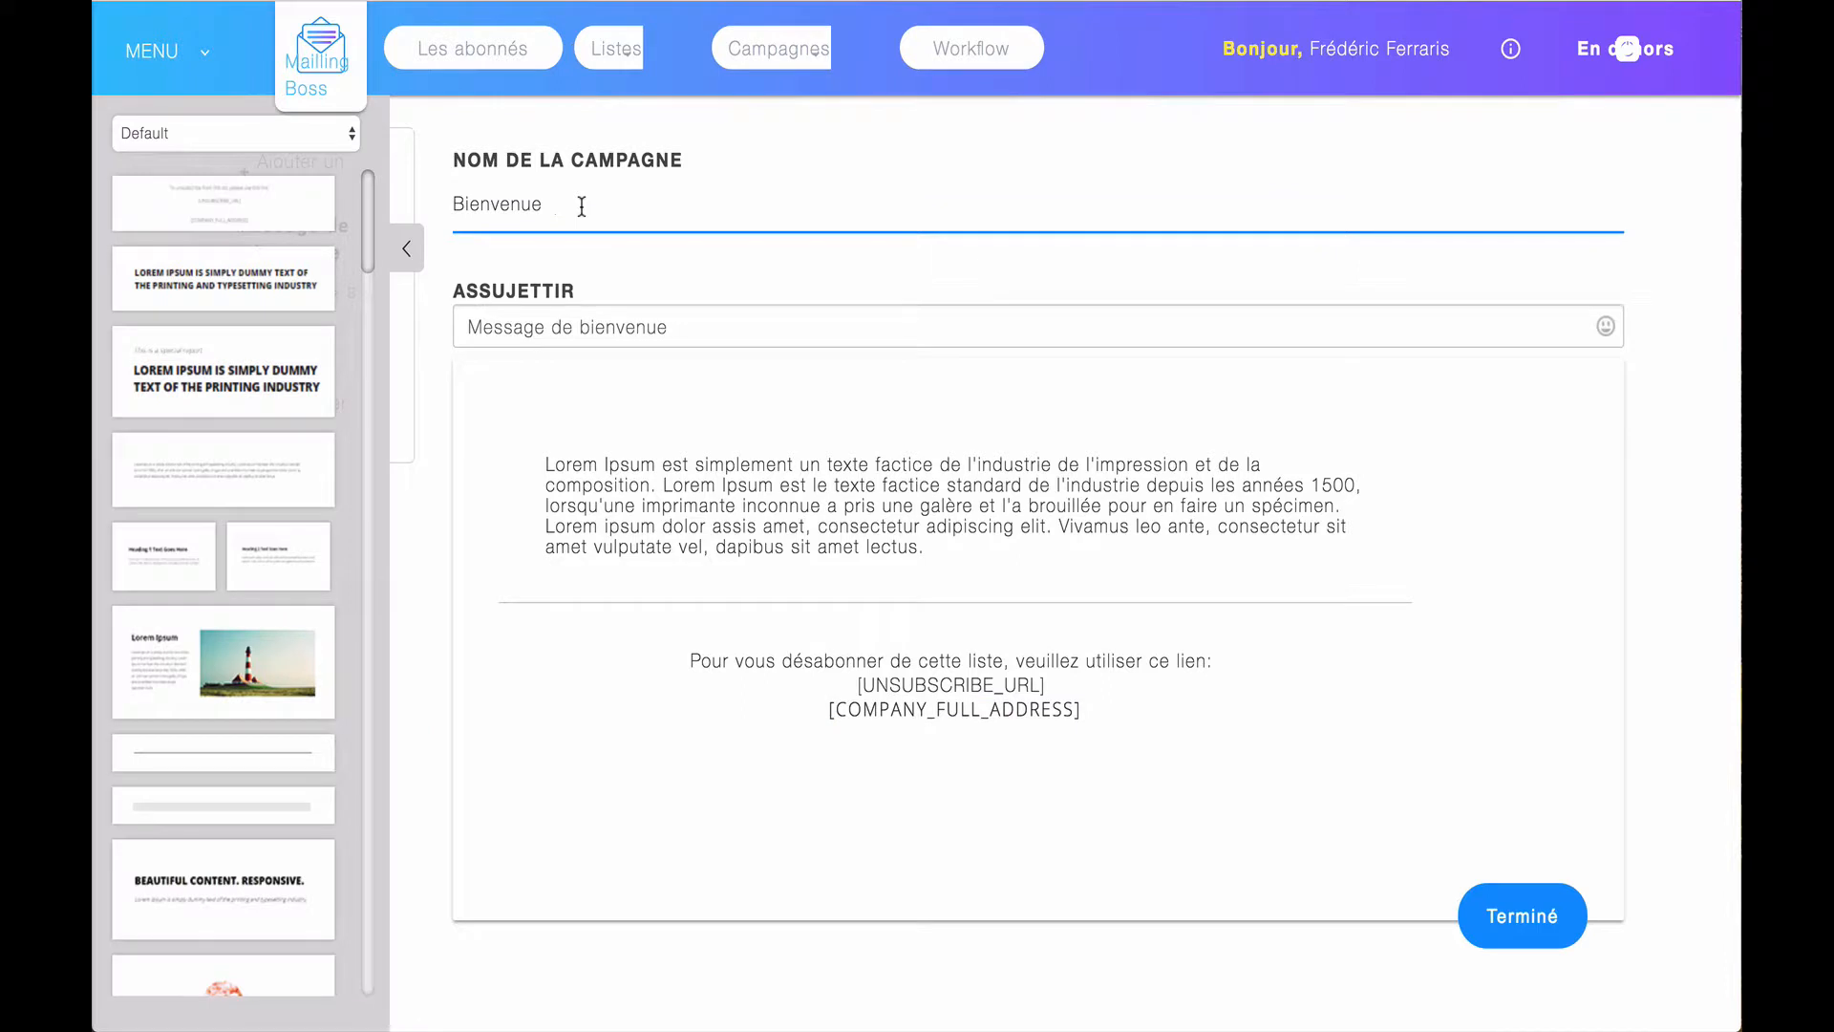
key("super+v")
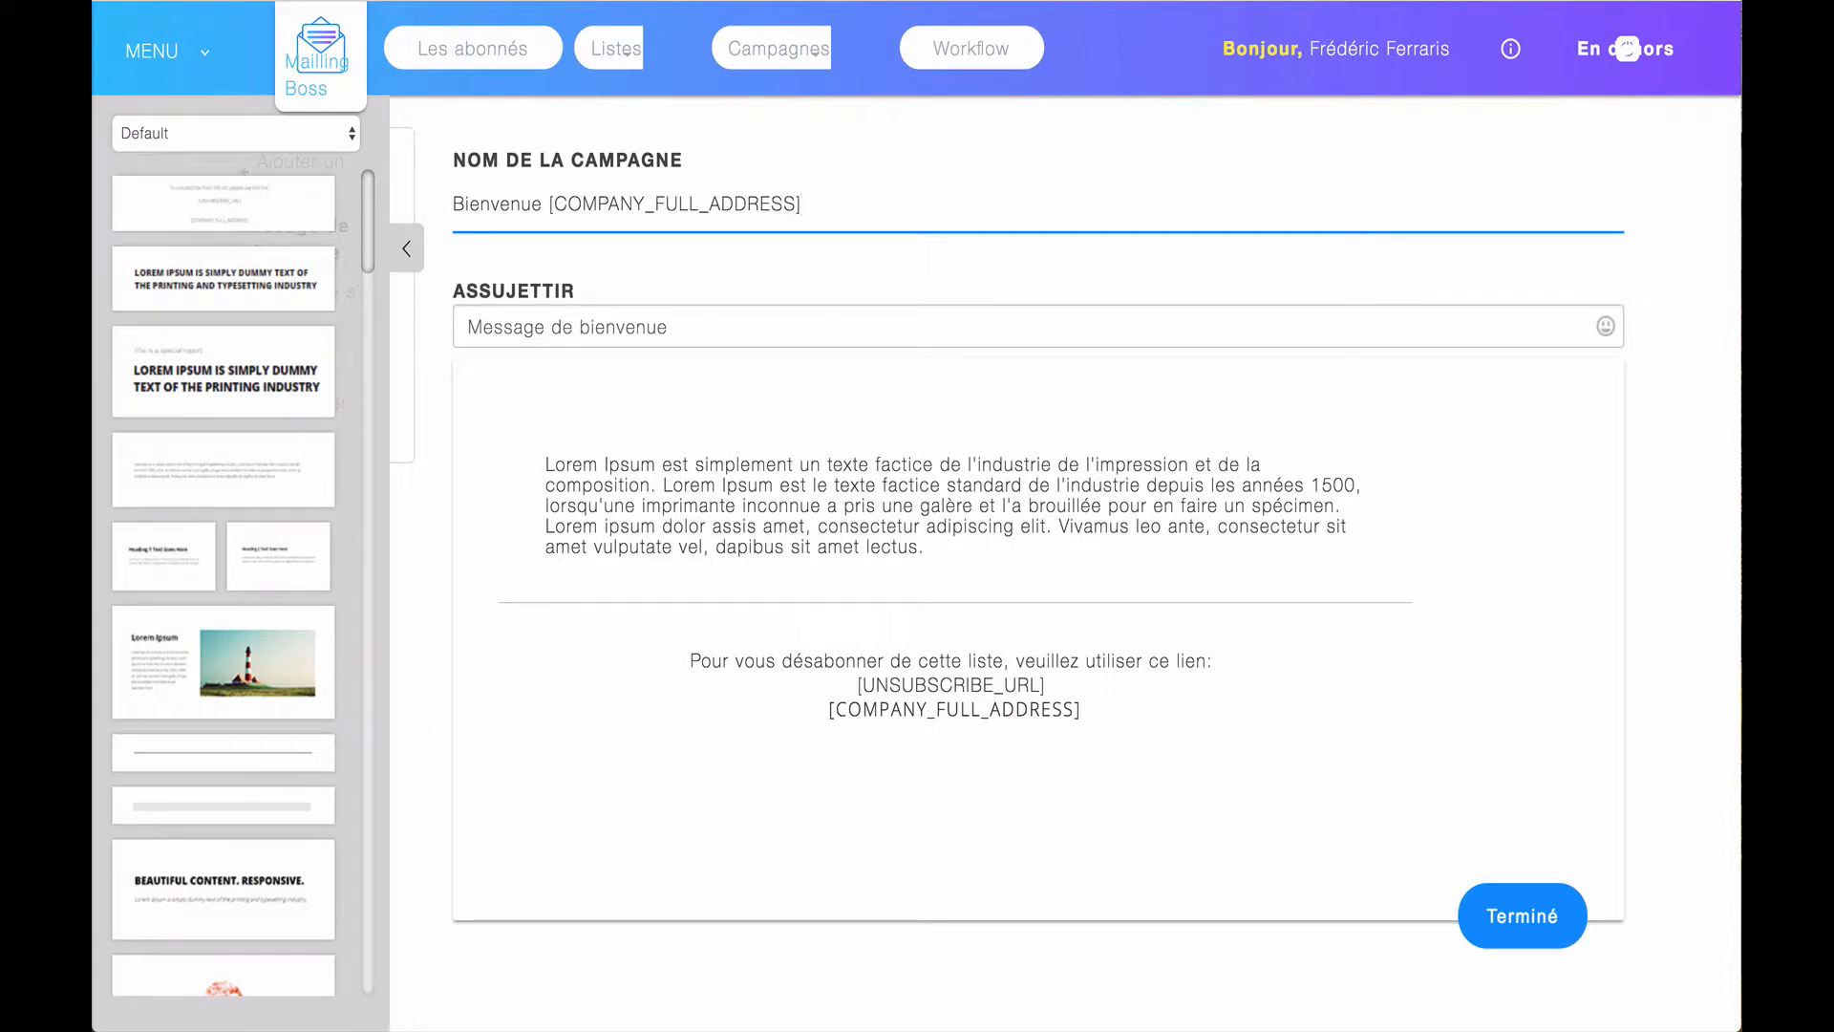
Replace the address tag in the campaign name so that it reads "Bienvenue [FNAME],".
key("BackSpace")
key("BackSpace")
key("BackSpace")
key("BackSpace")
key("BackSpace")
key("BackSpace")
key("BackSpace")
key("BackSpace")
key("BackSpace")
key("BackSpace")
key("BackSpace")
key("BackSpace")
key("BackSpace")
key("BackSpace")
key("BackSpace")
key("BackSpace")
key("BackSpace")
key("BackSpace")
key("BackSpace")
key("BackSpace")
key("BackSpace")
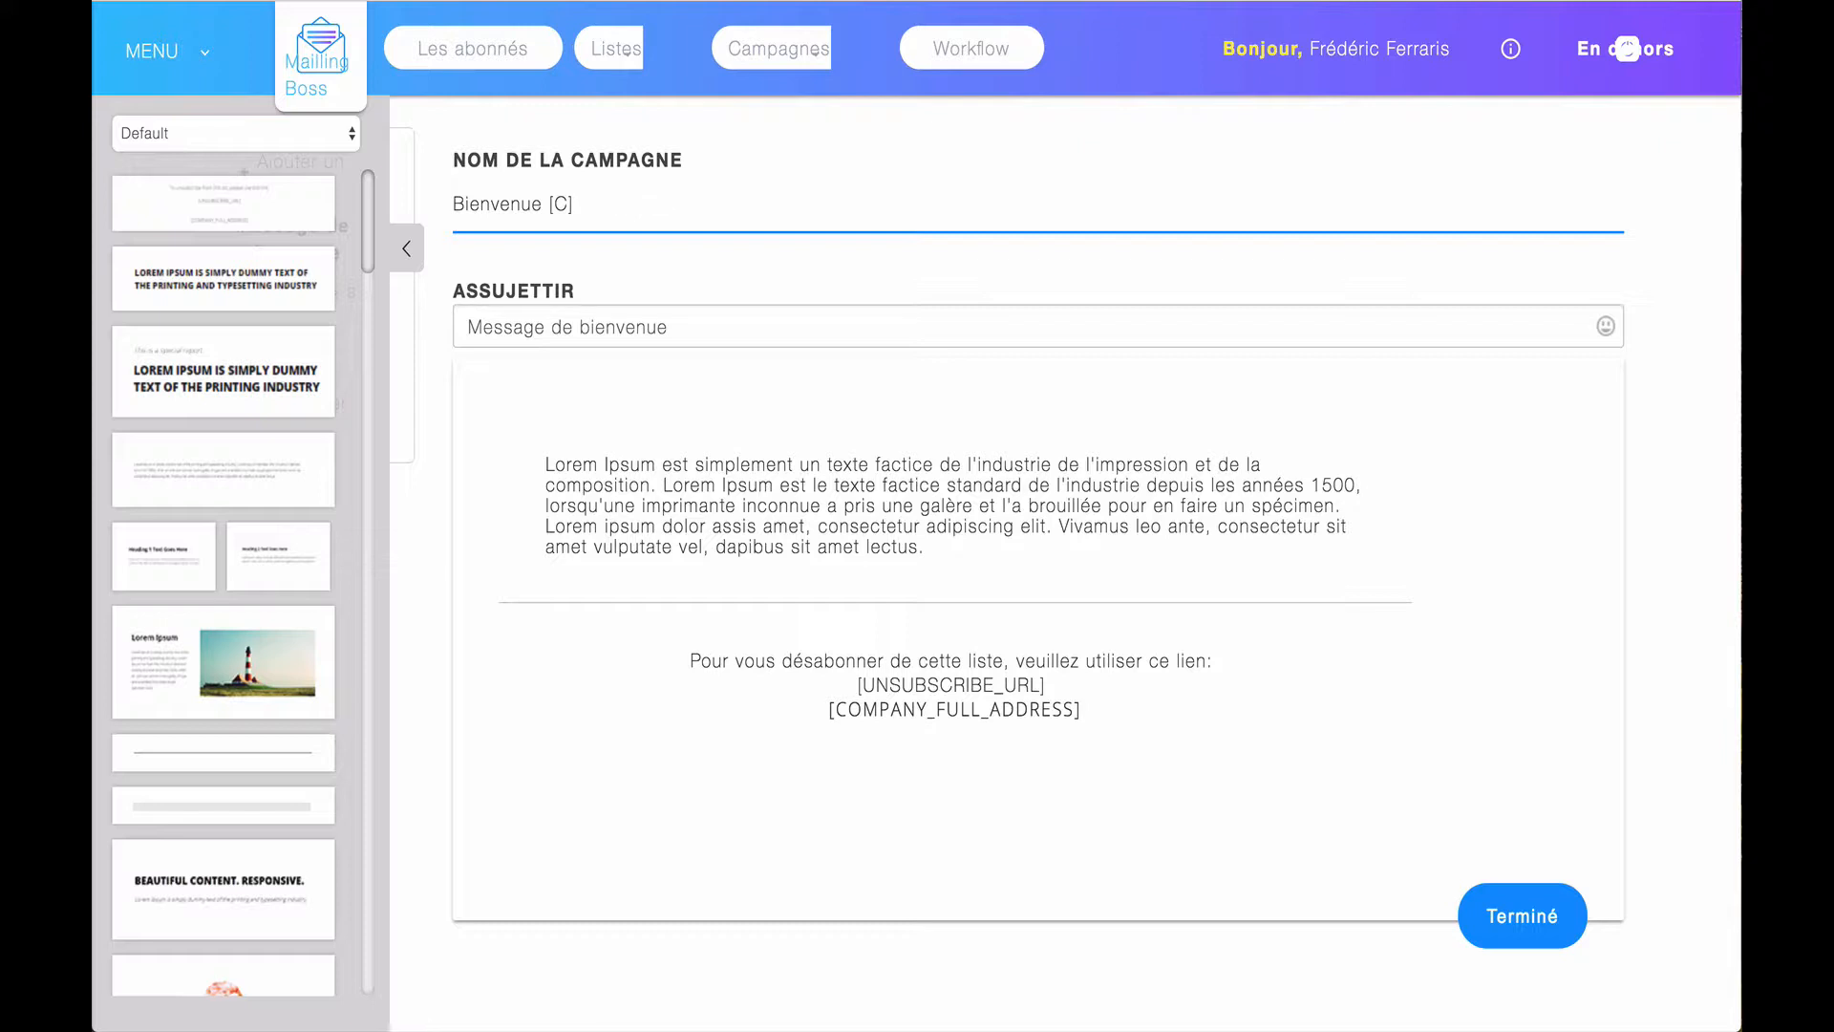
type("FNAME]")
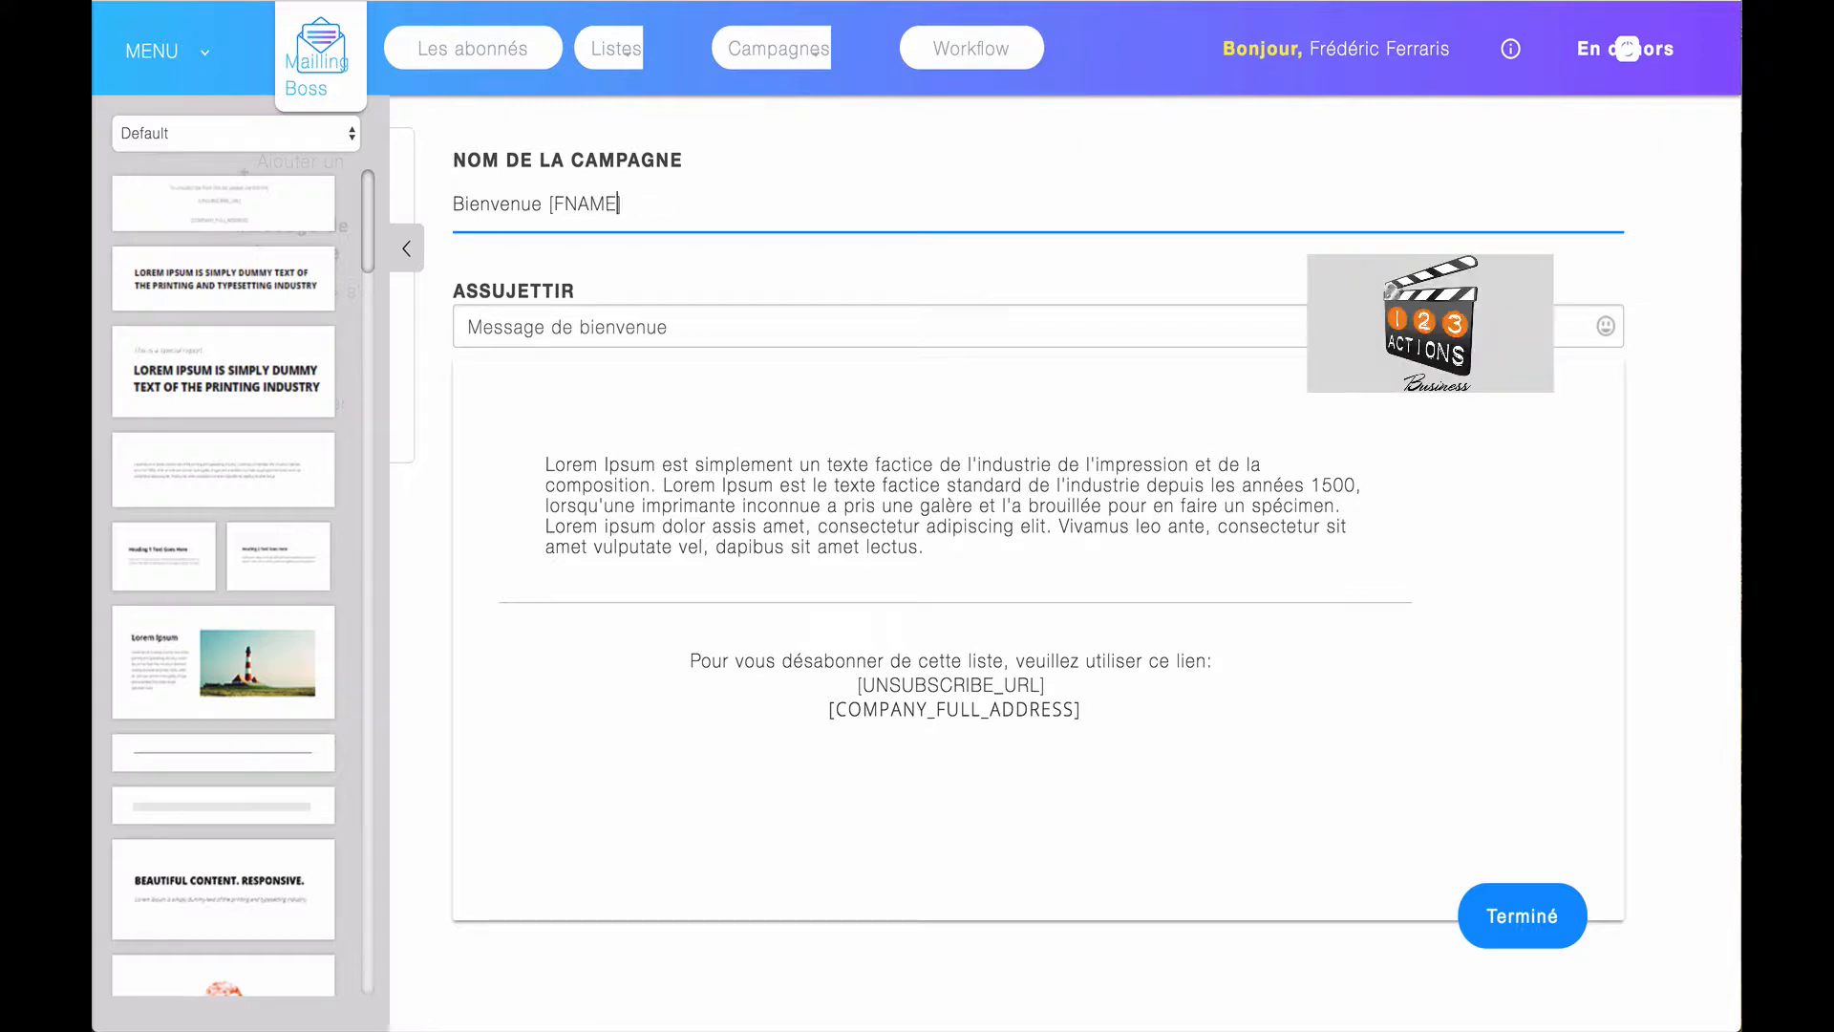
type(",")
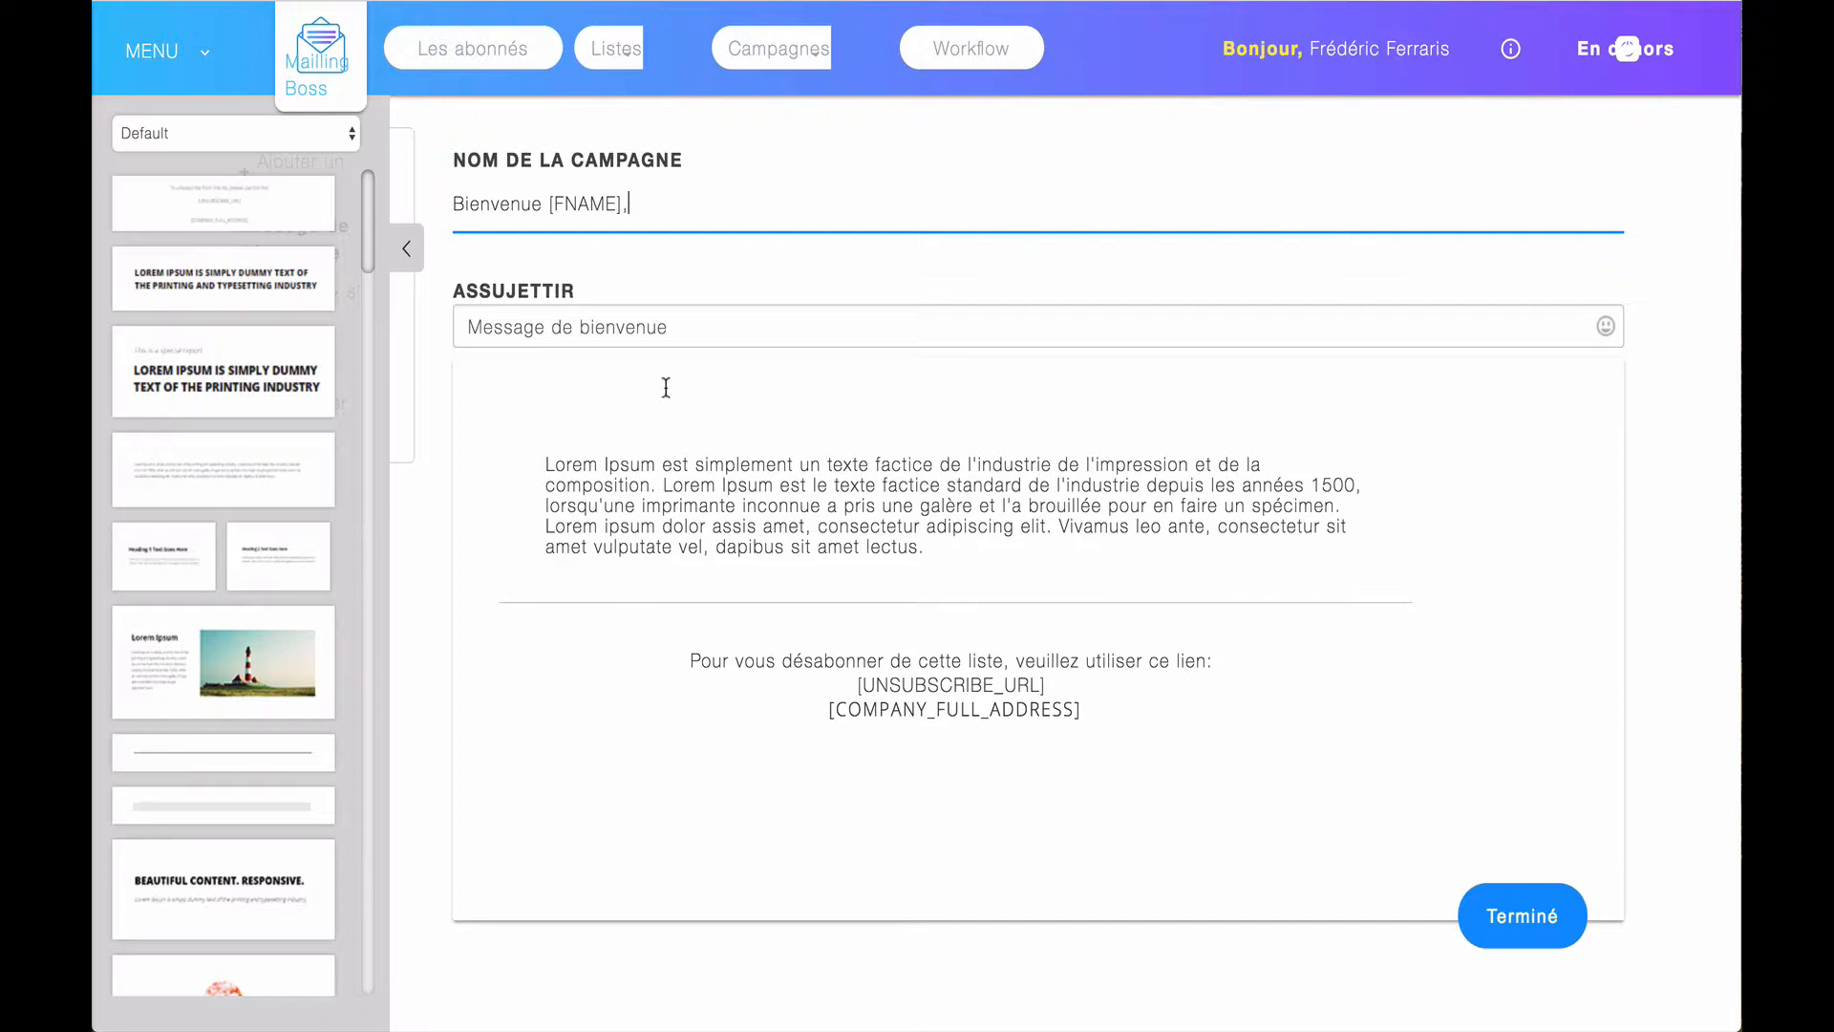
Duplicate the Lorem Ipsum text block in the email body and delete the copy.
left_click(654, 519)
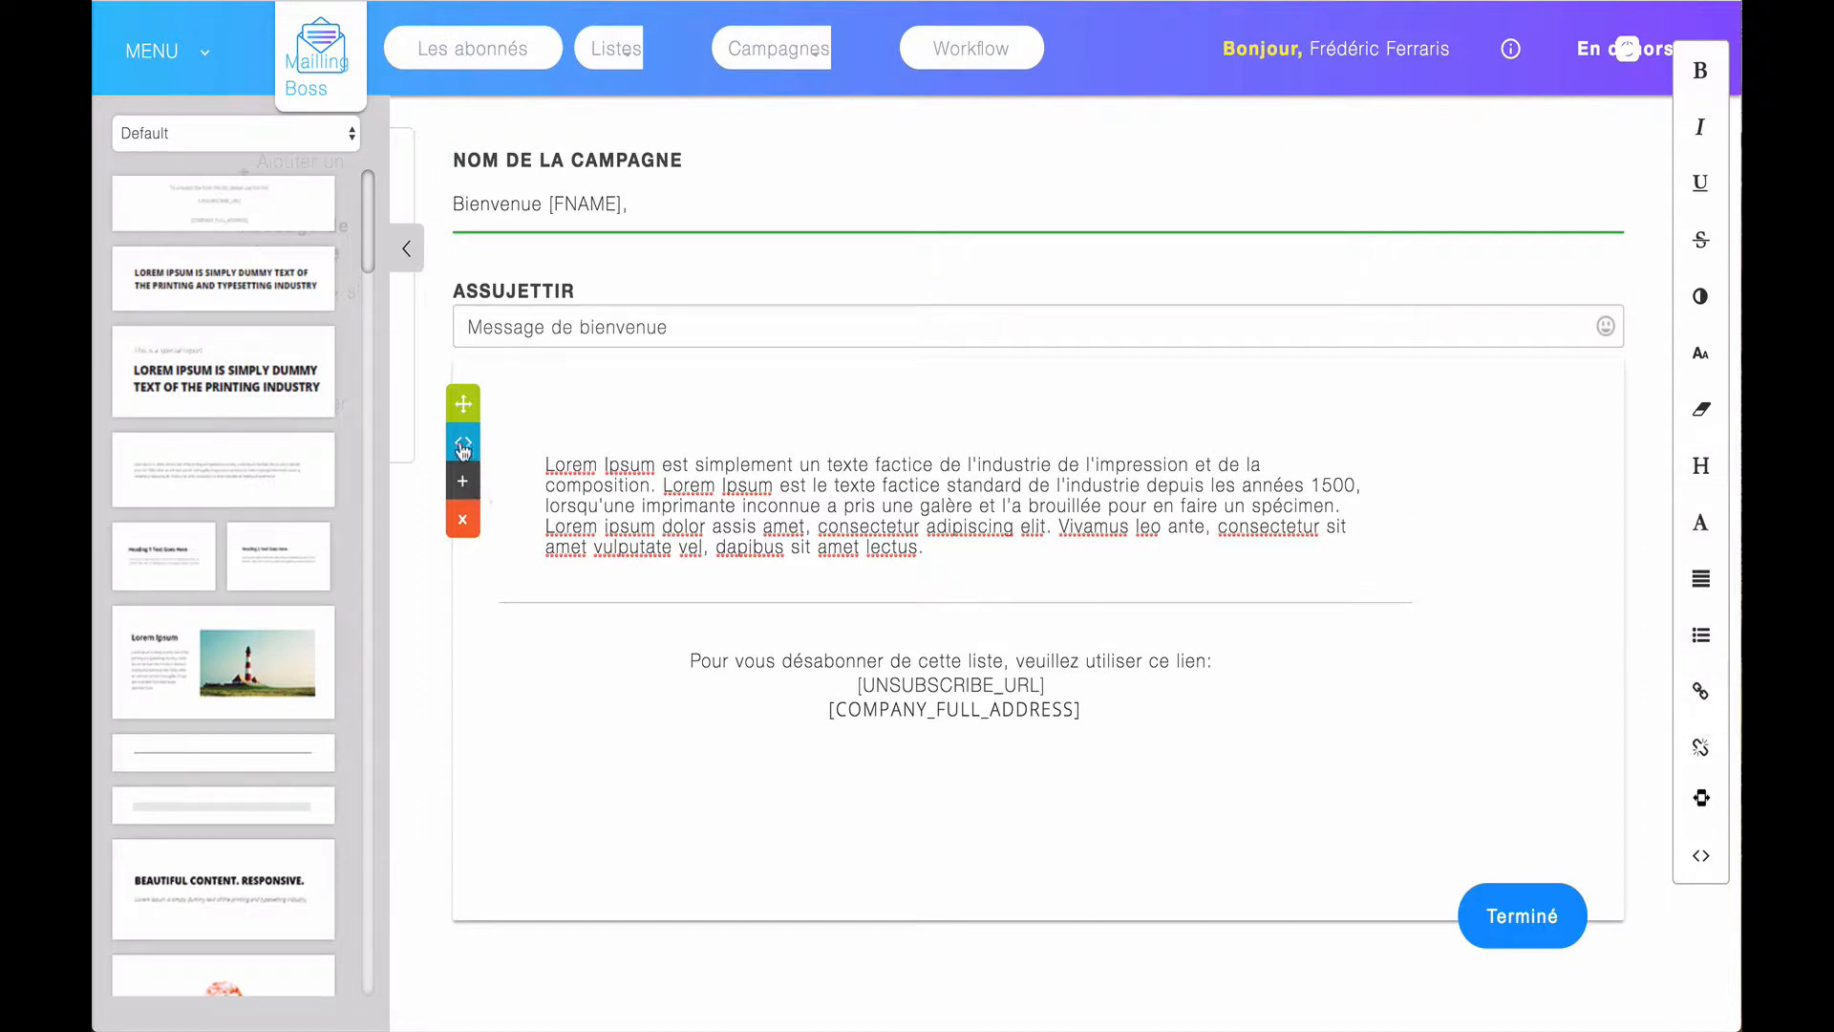
left_click(463, 482)
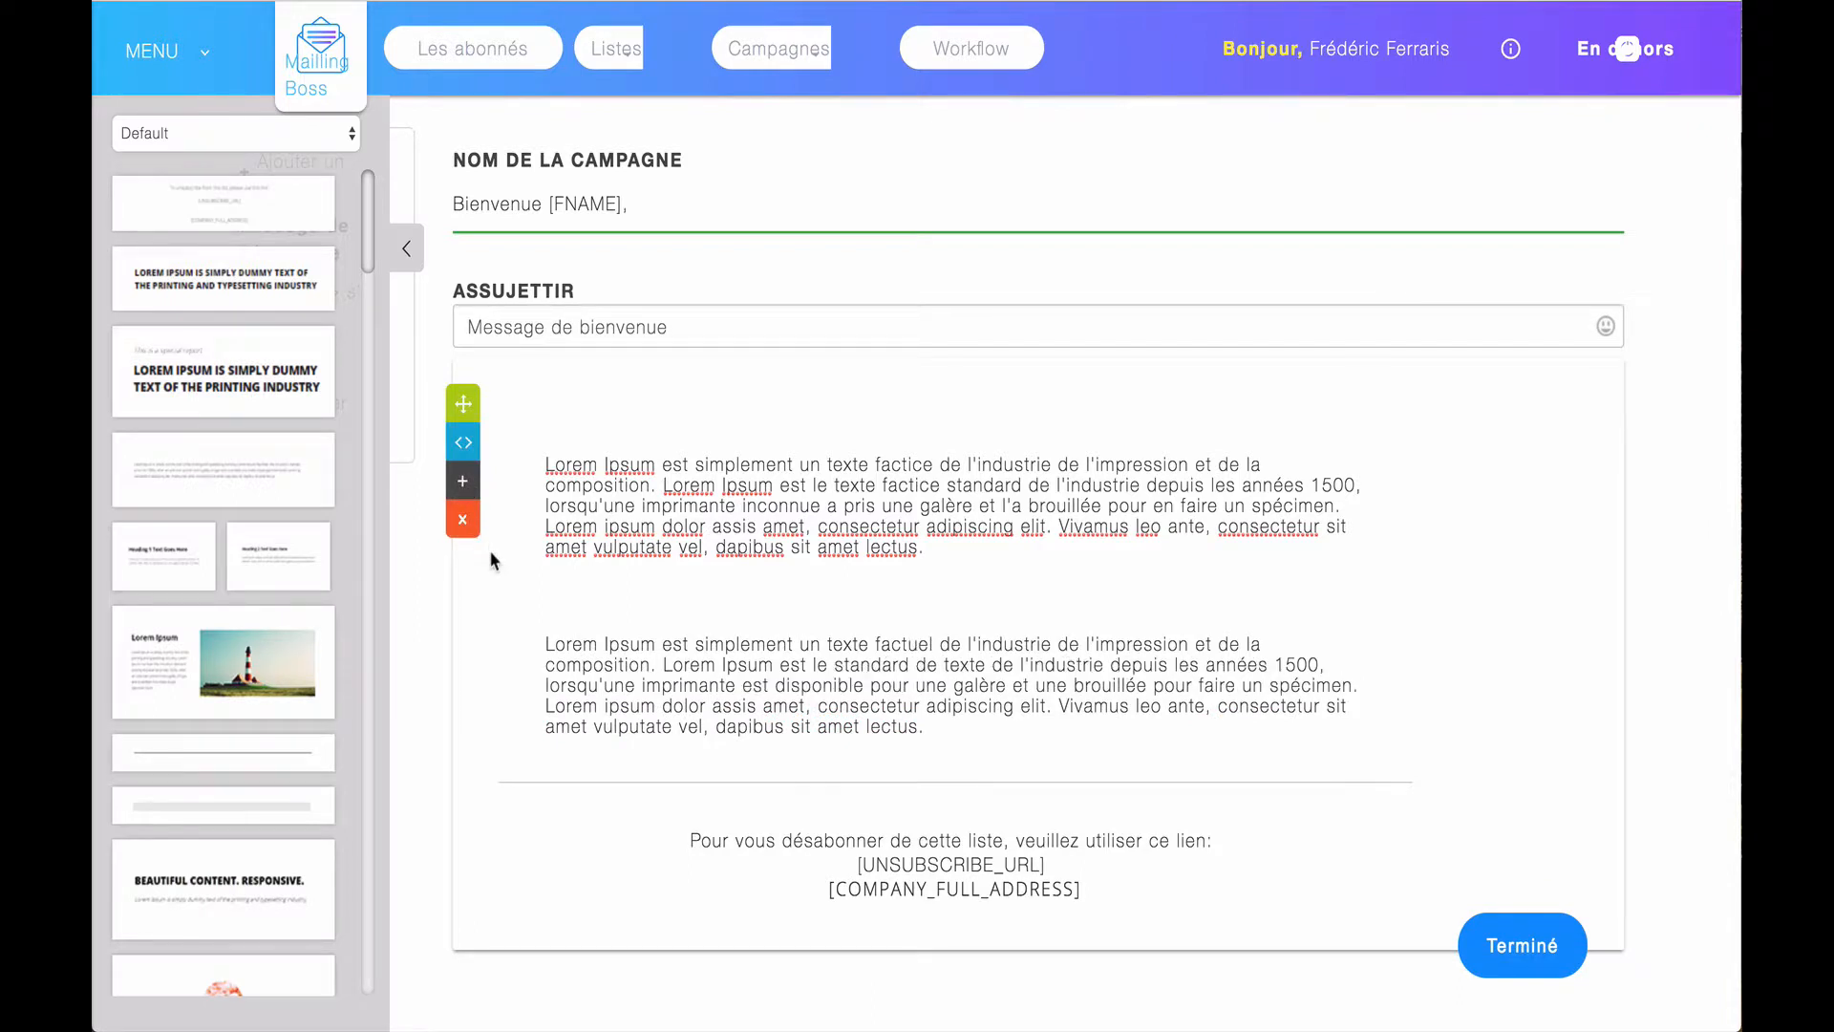
left_click(596, 666)
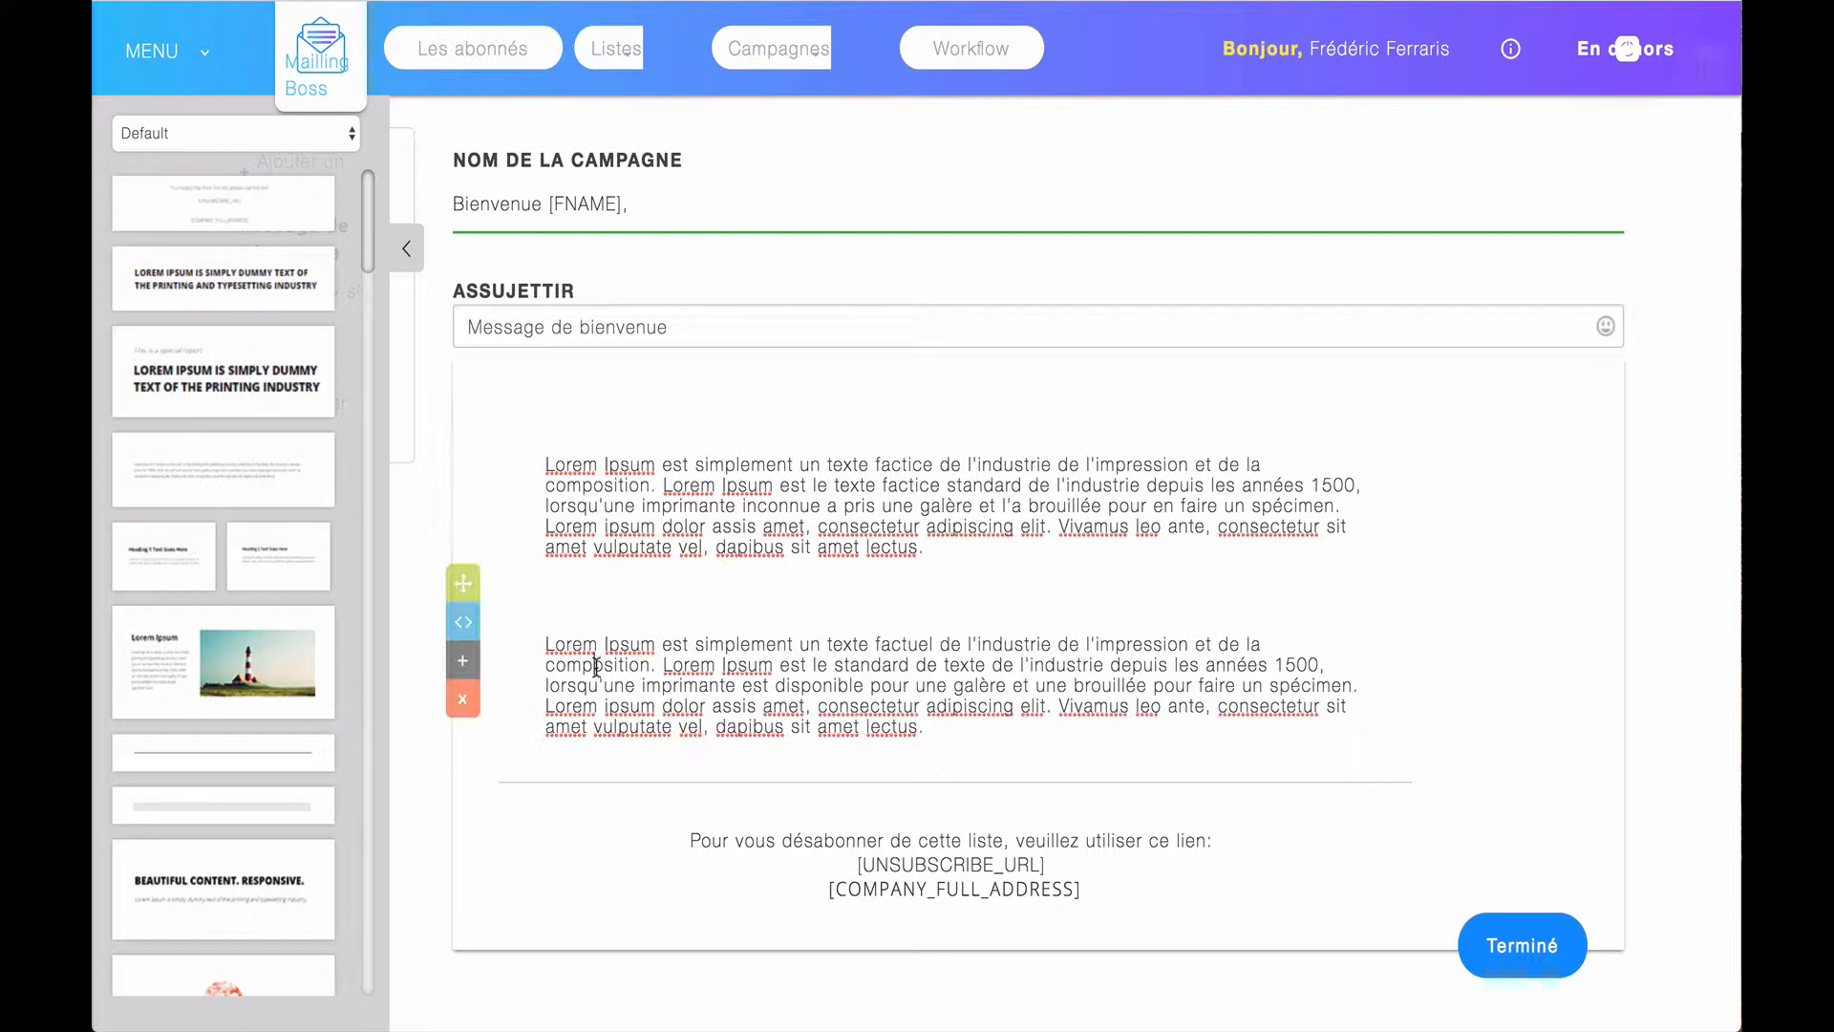
left_click(462, 700)
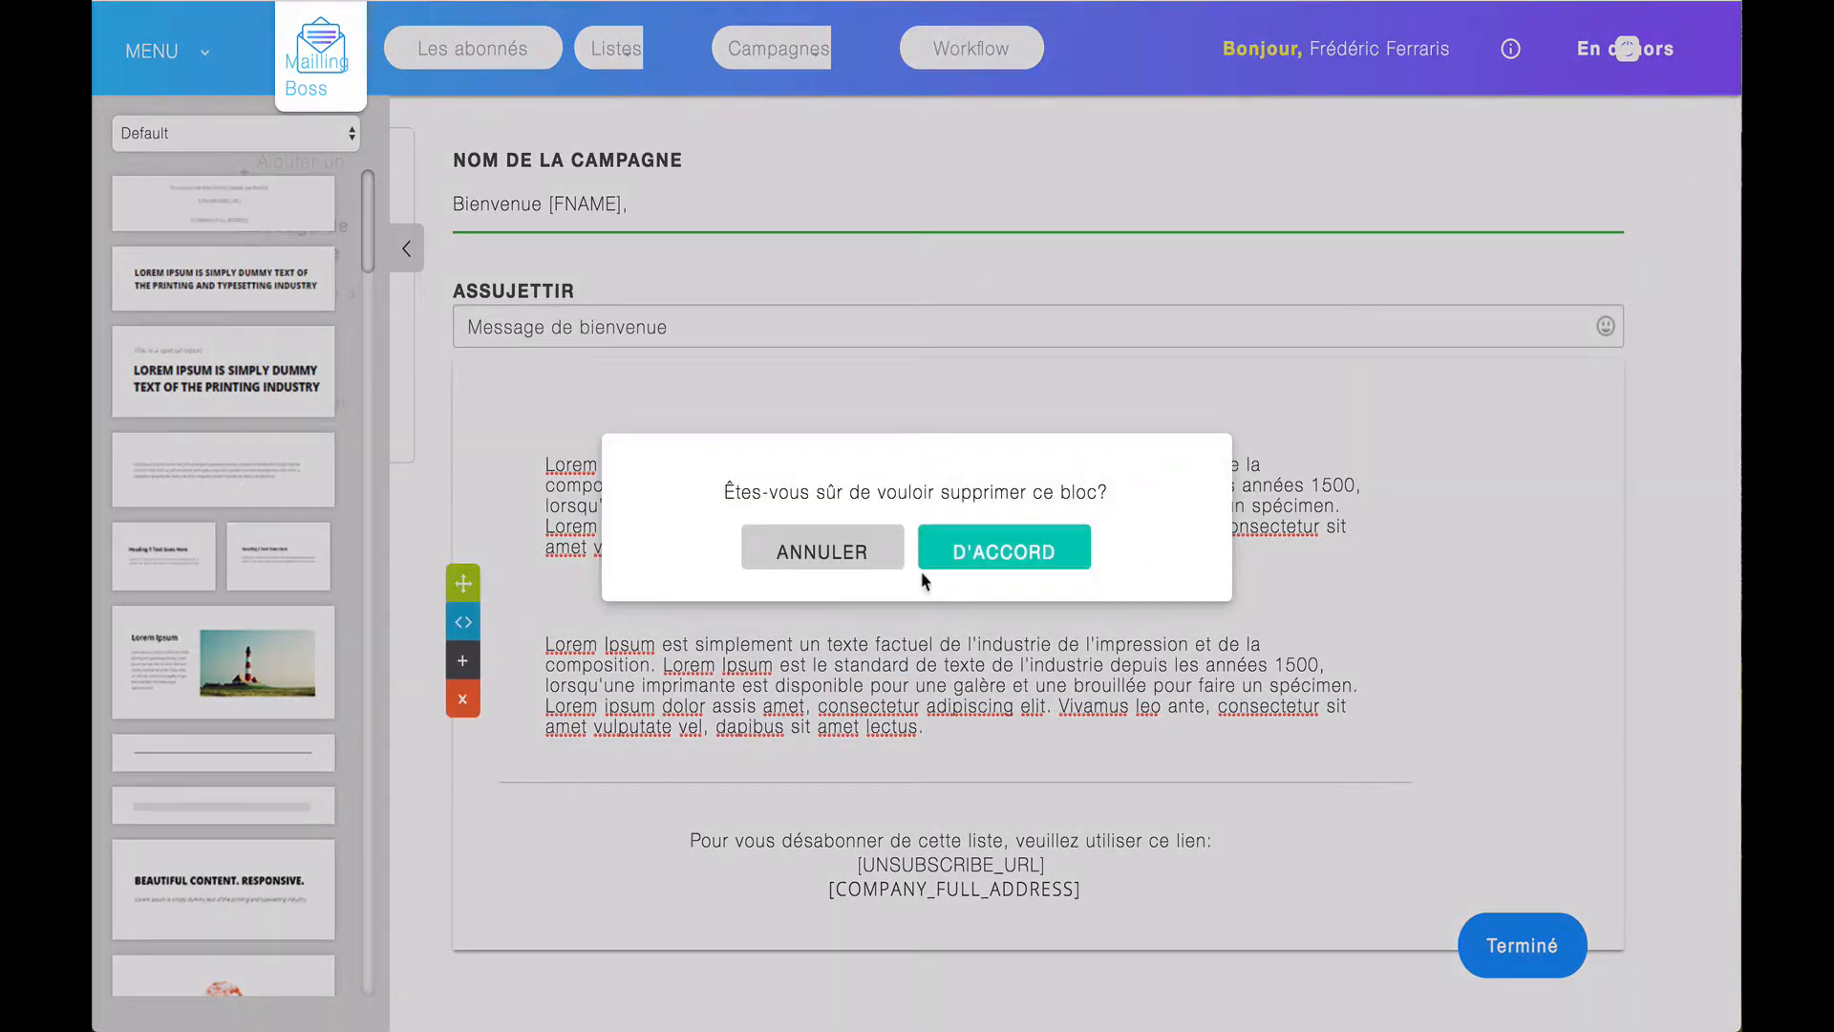
left_click(994, 557)
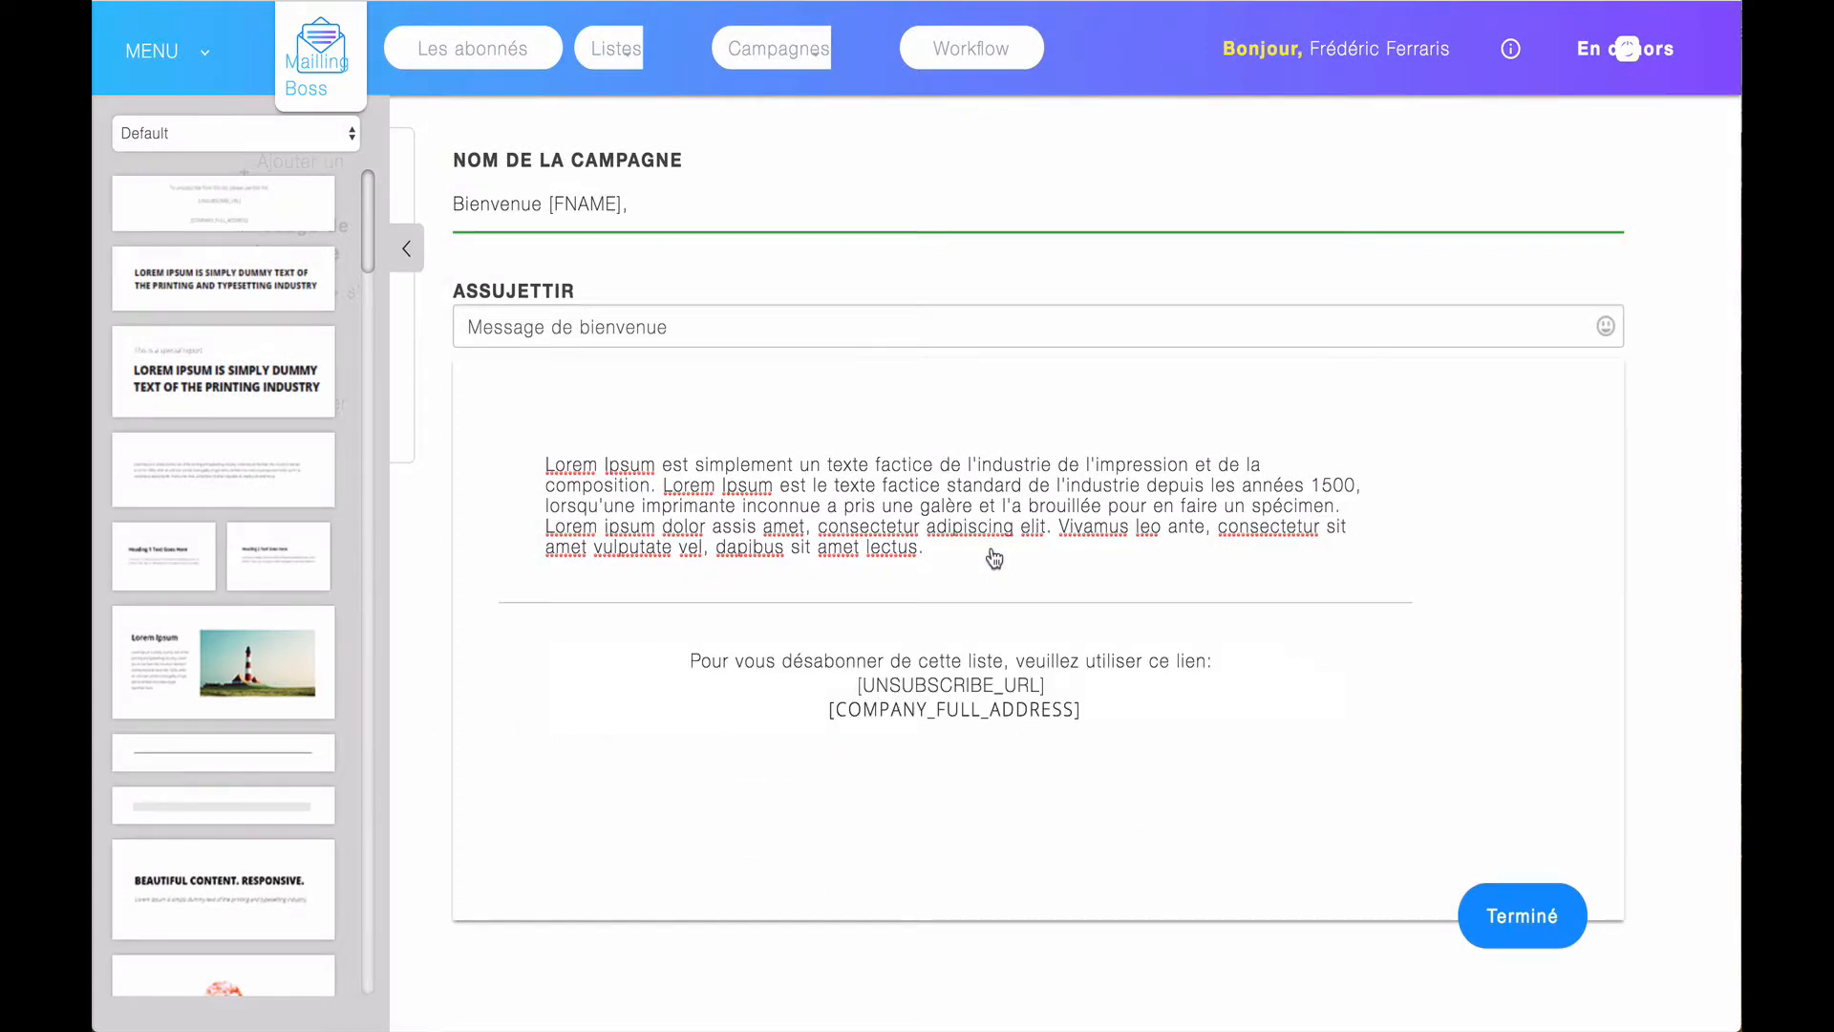
View the HTML source of the Lorem Ipsum text block and close it.
left_click(577, 505)
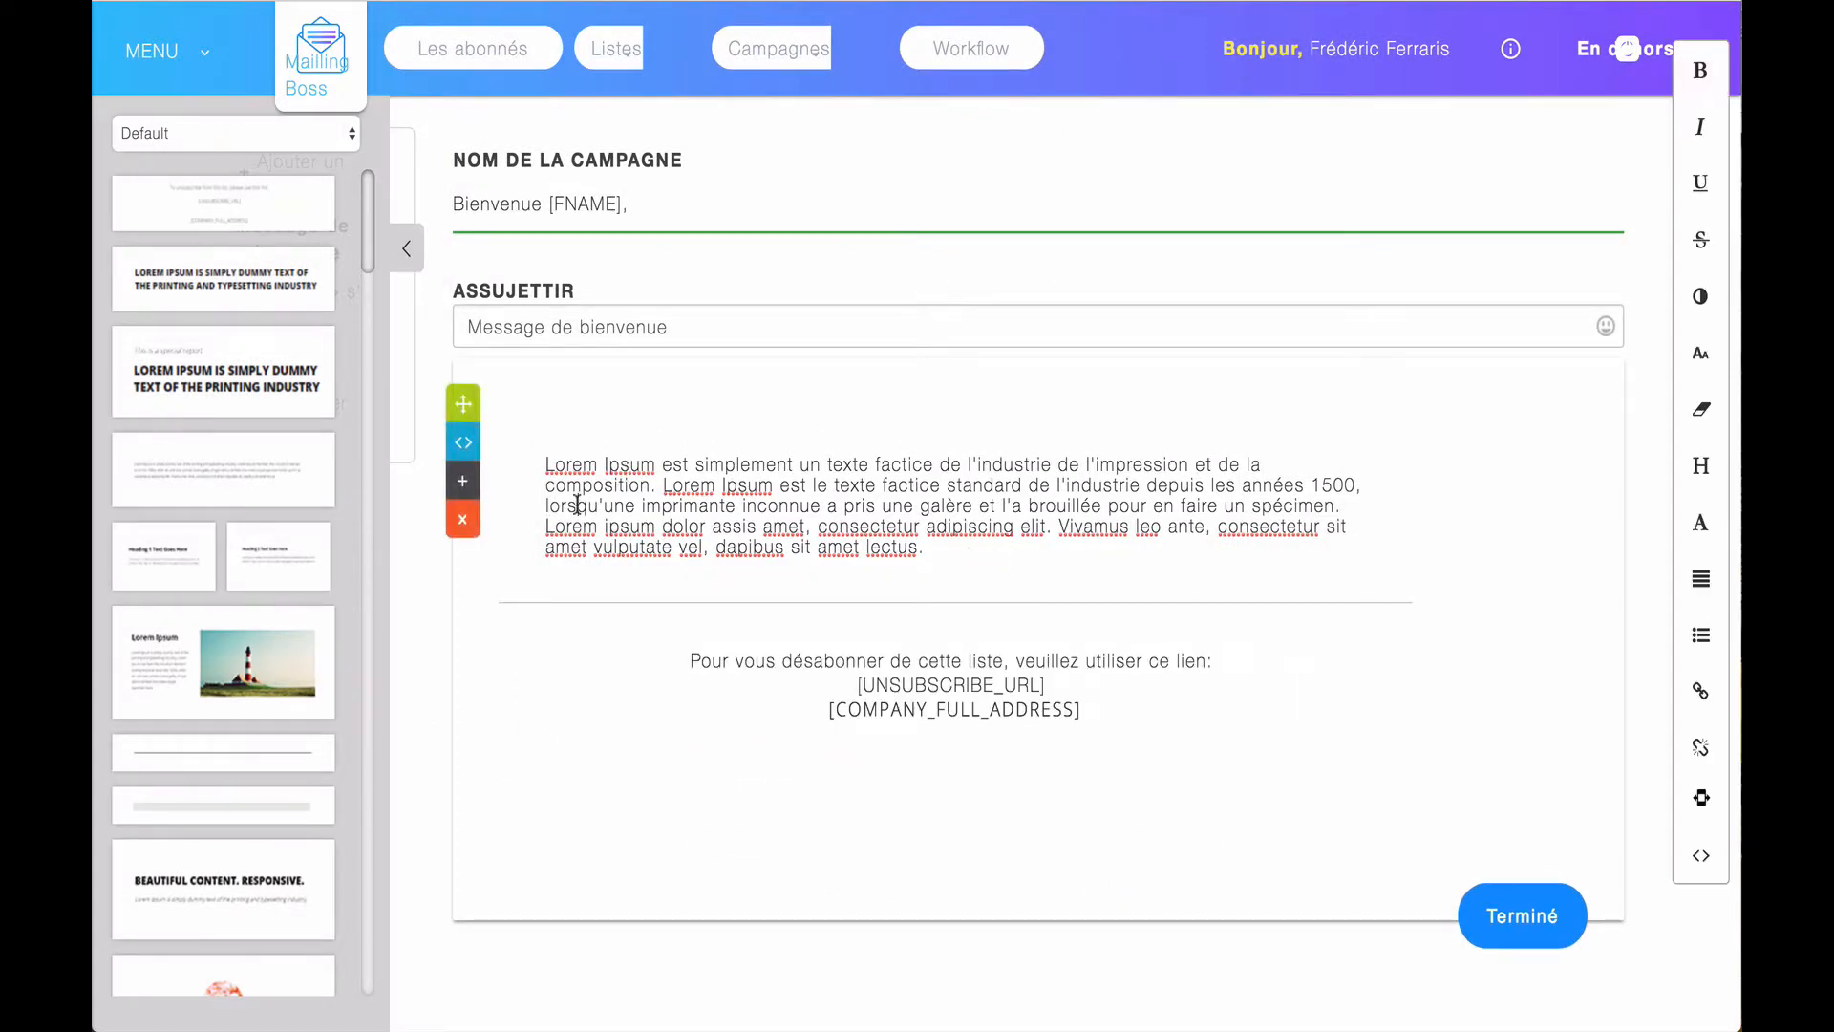
left_click(467, 444)
left_click(916, 745)
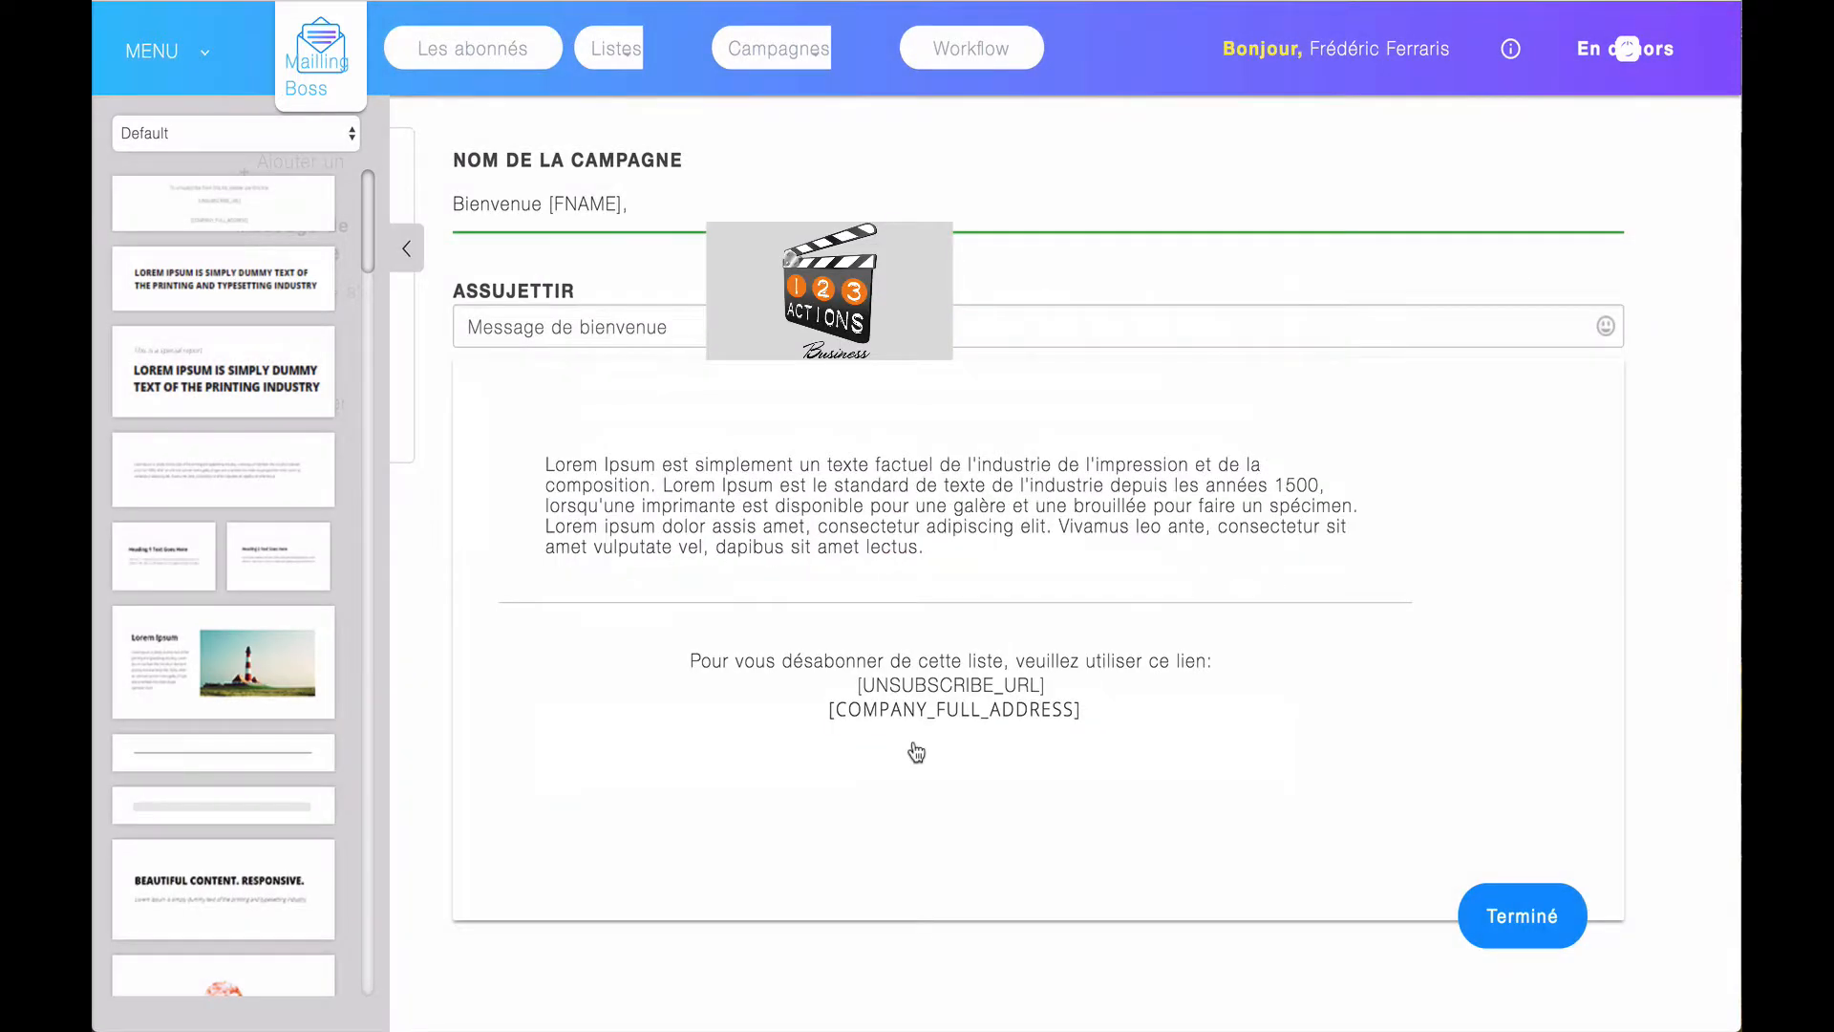
Insert the text block with the lighthouse image above the existing paragraph and place the cursor in its text.
left_click(704, 546)
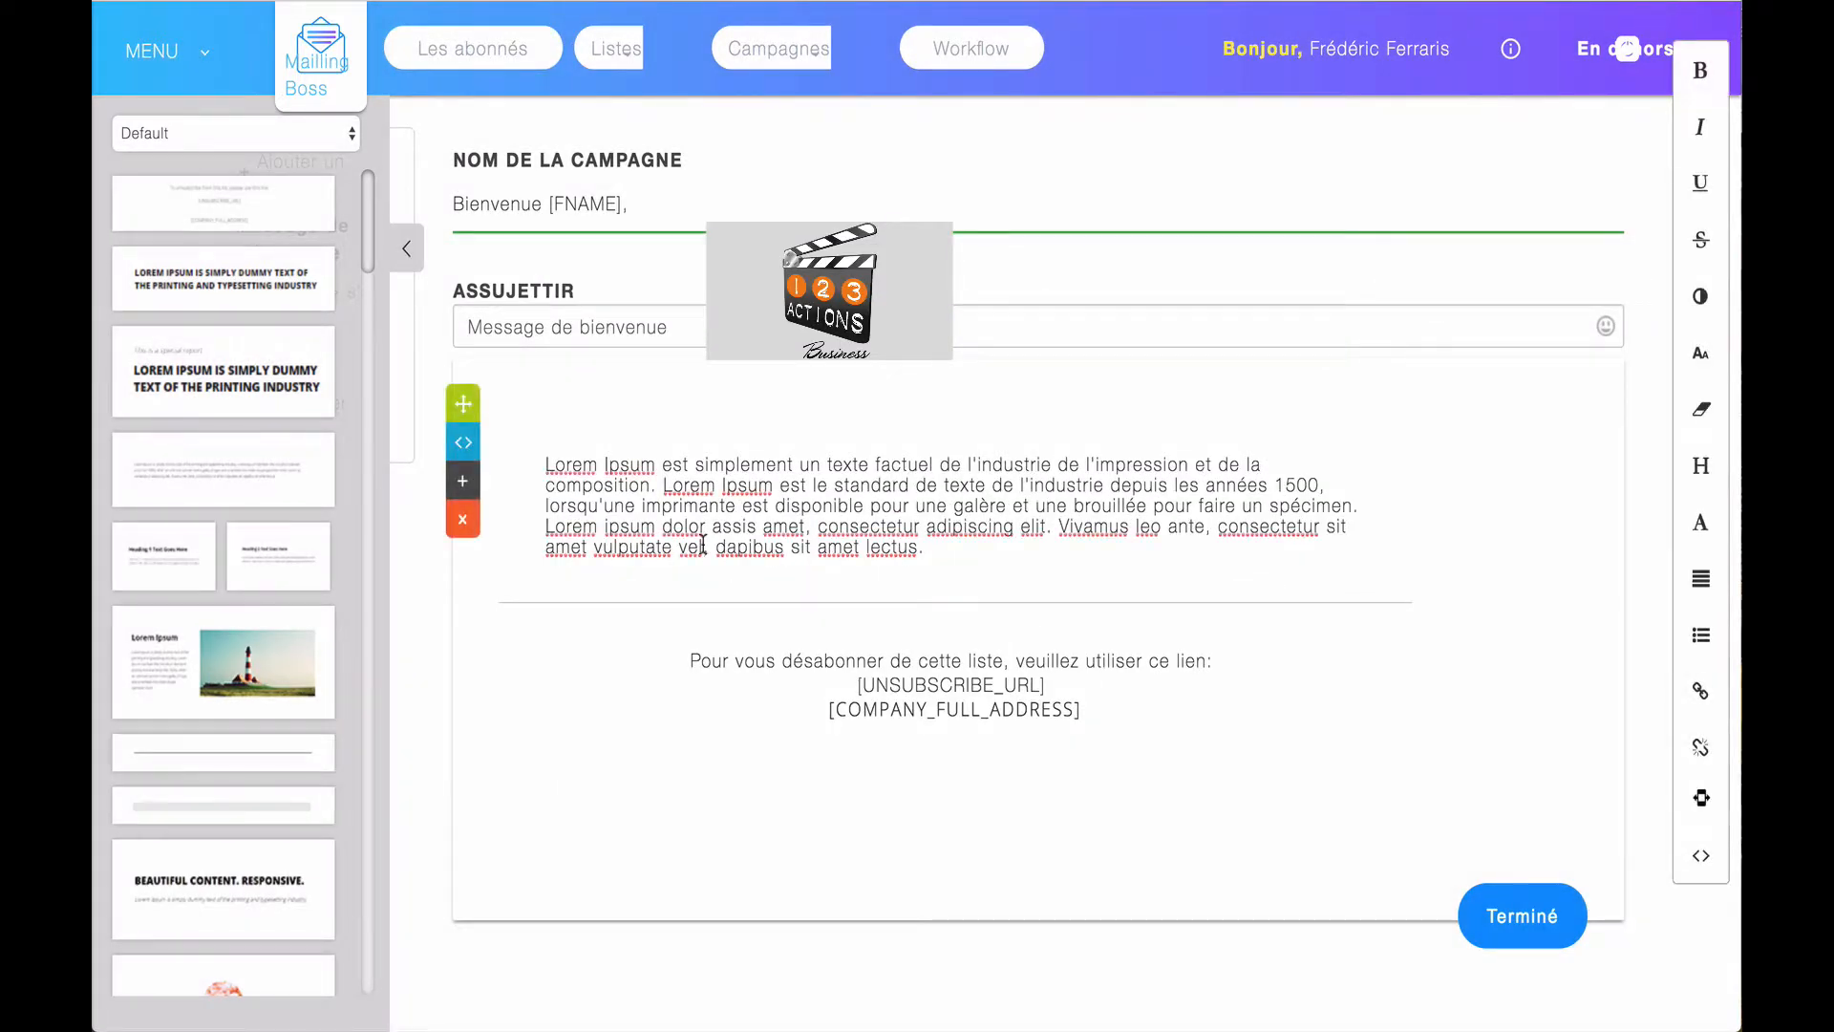
left_click(256, 674)
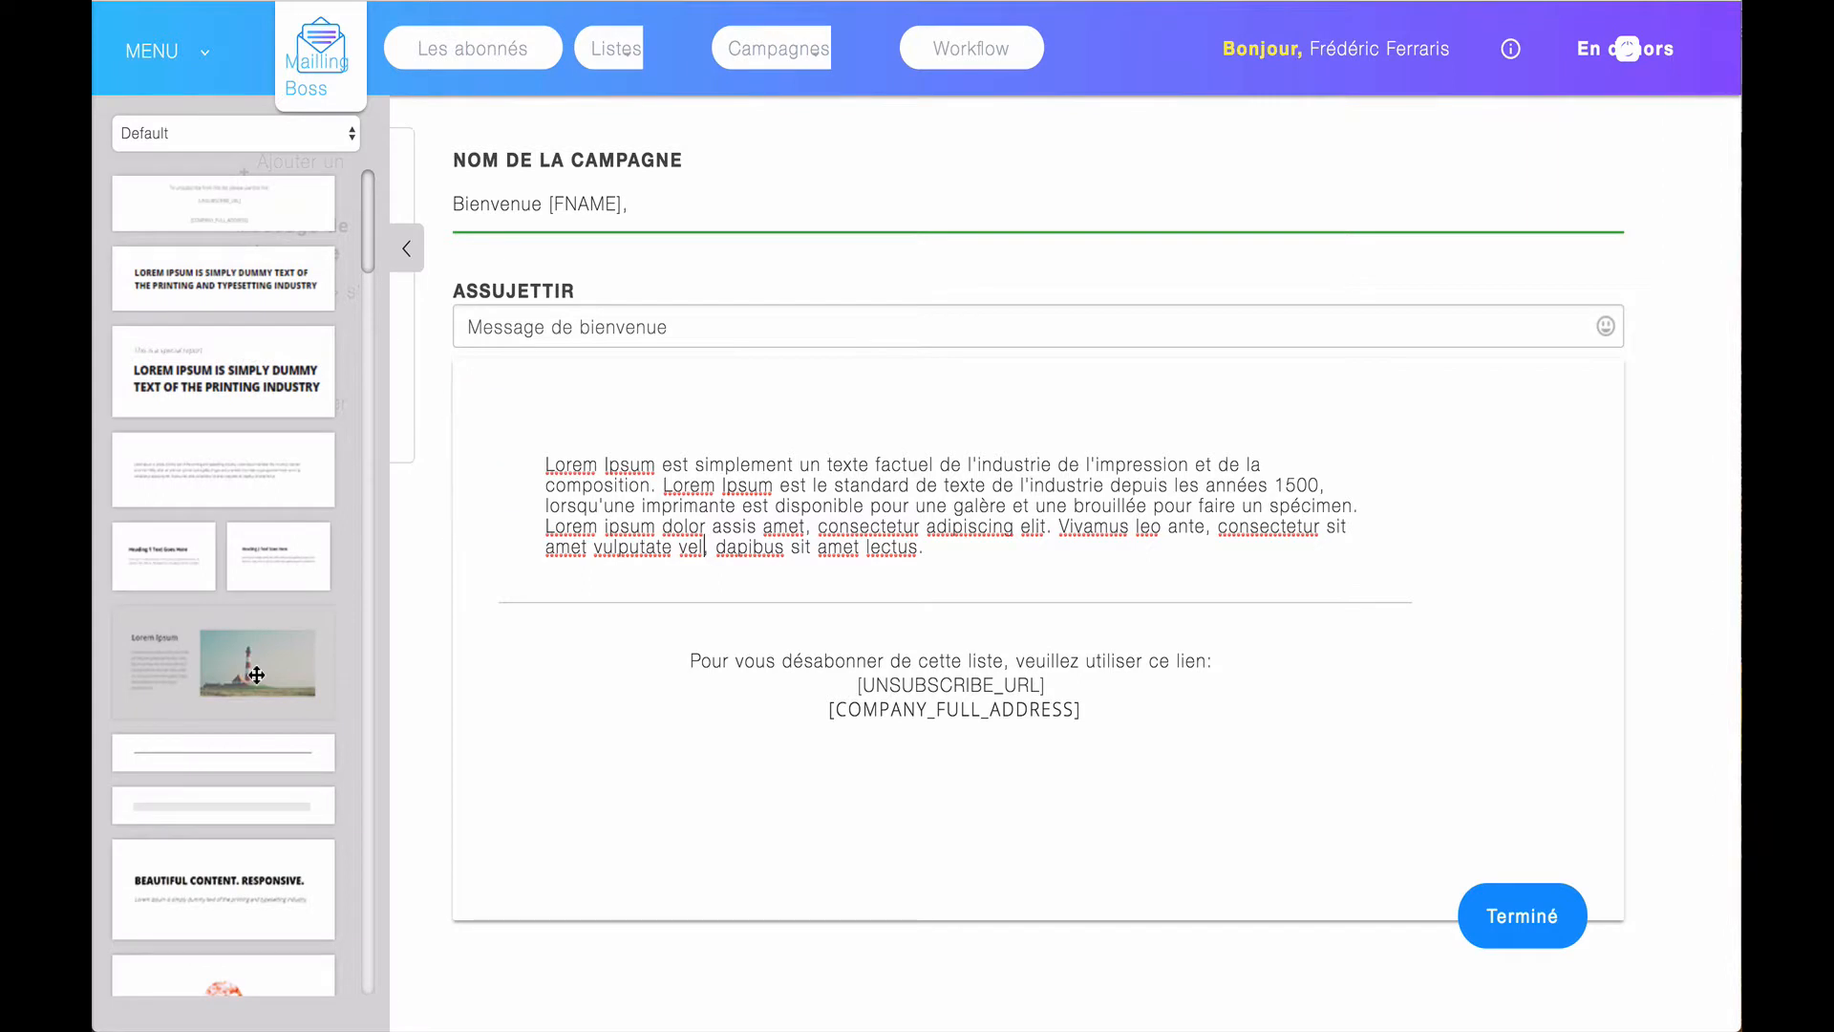
left_click_drag(256, 675, 962, 487)
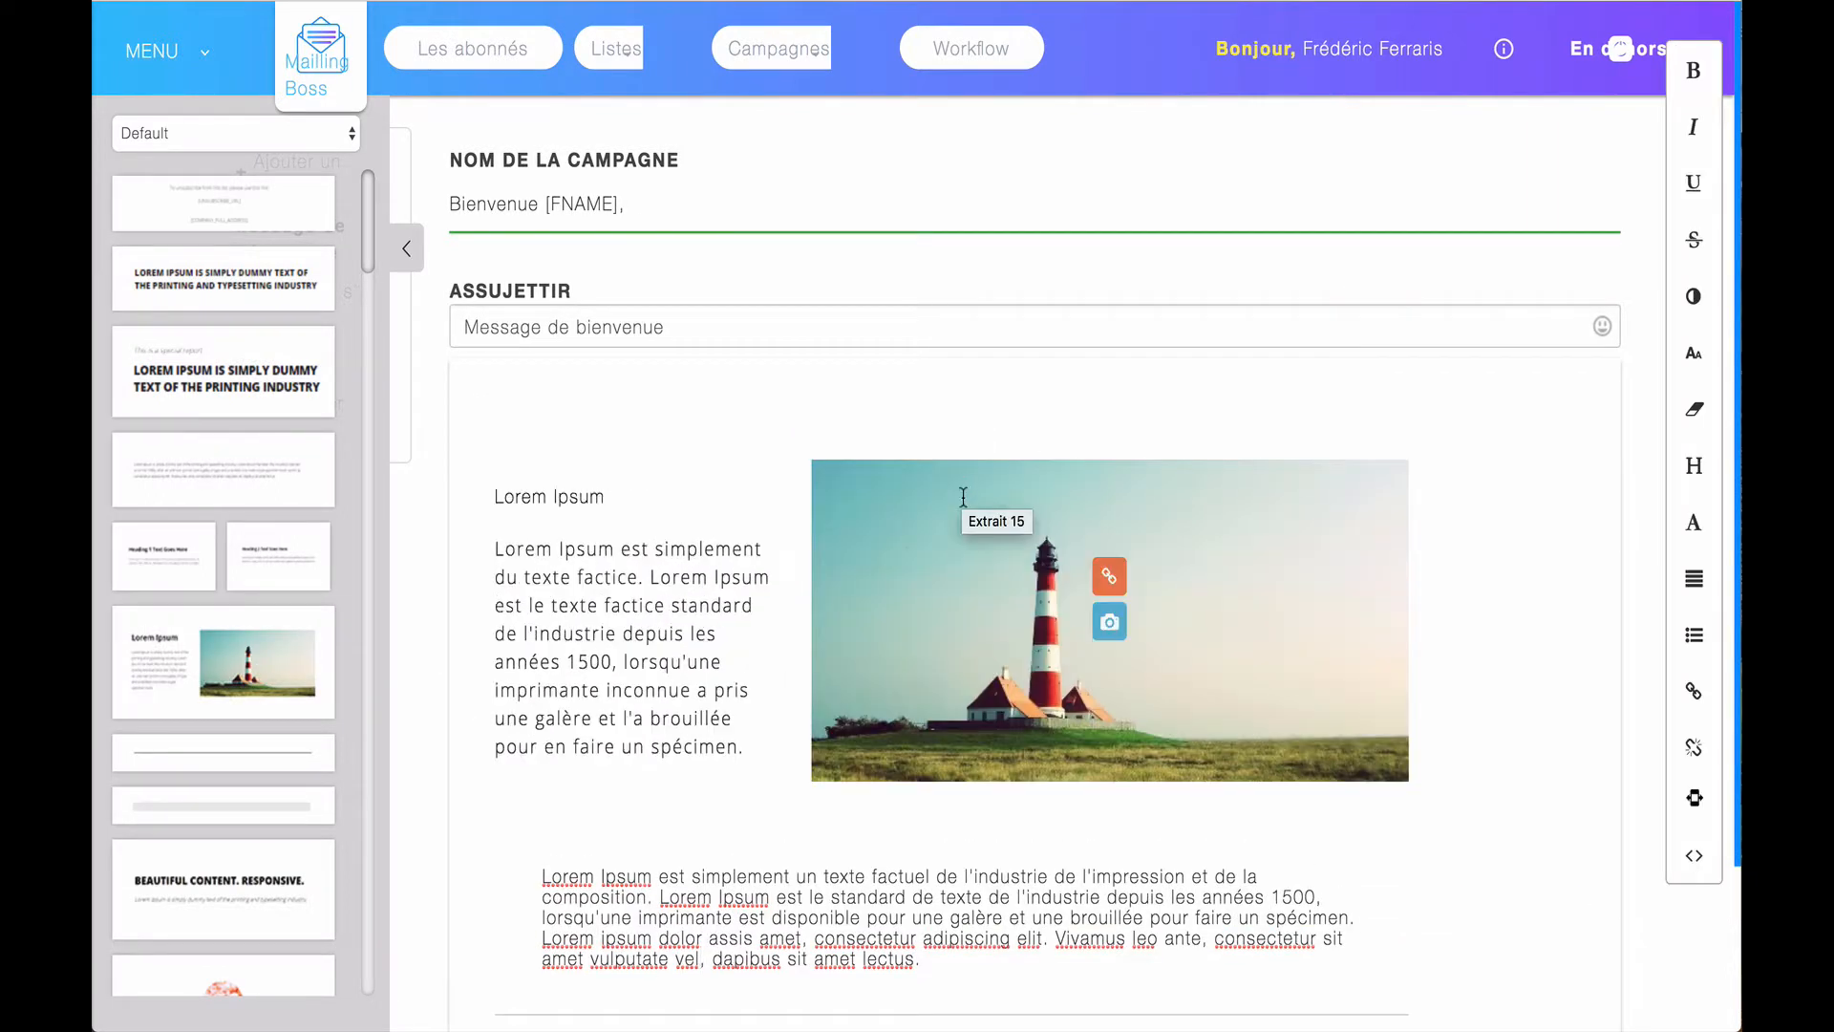
scroll(1005, 686, "down", 2)
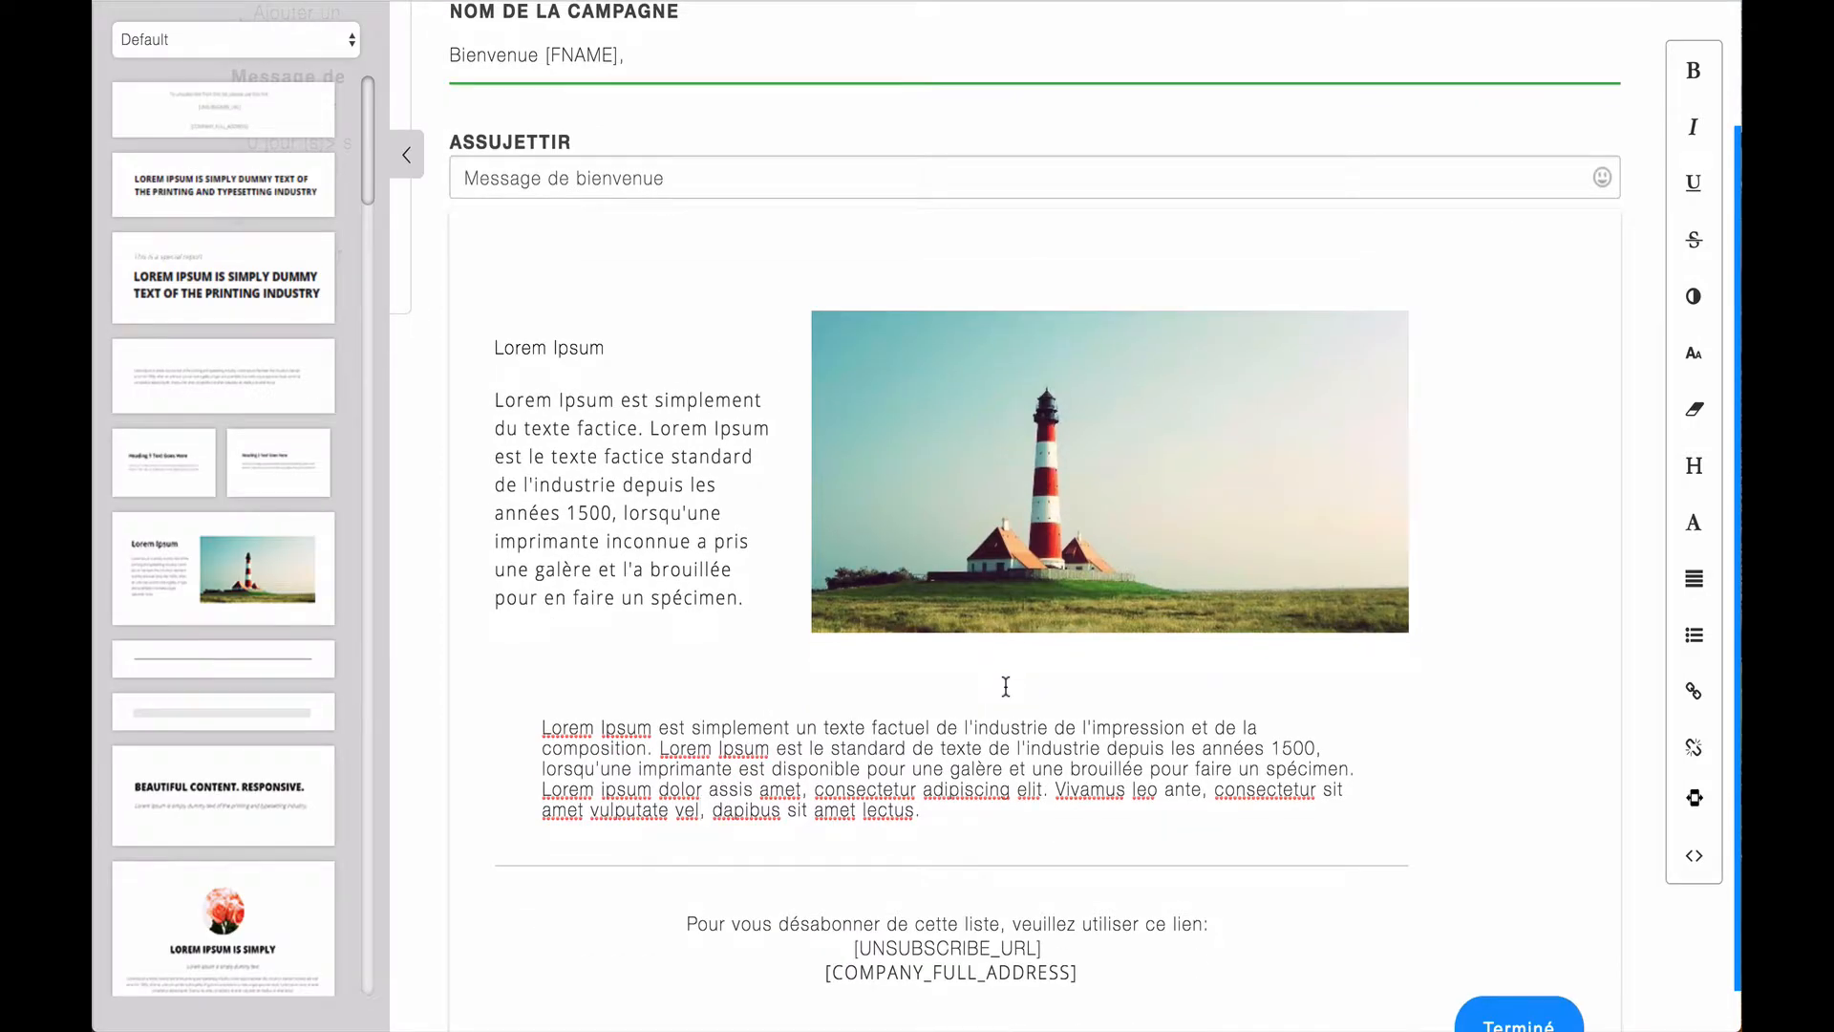
left_click(714, 556)
mouse_move(1078, 508)
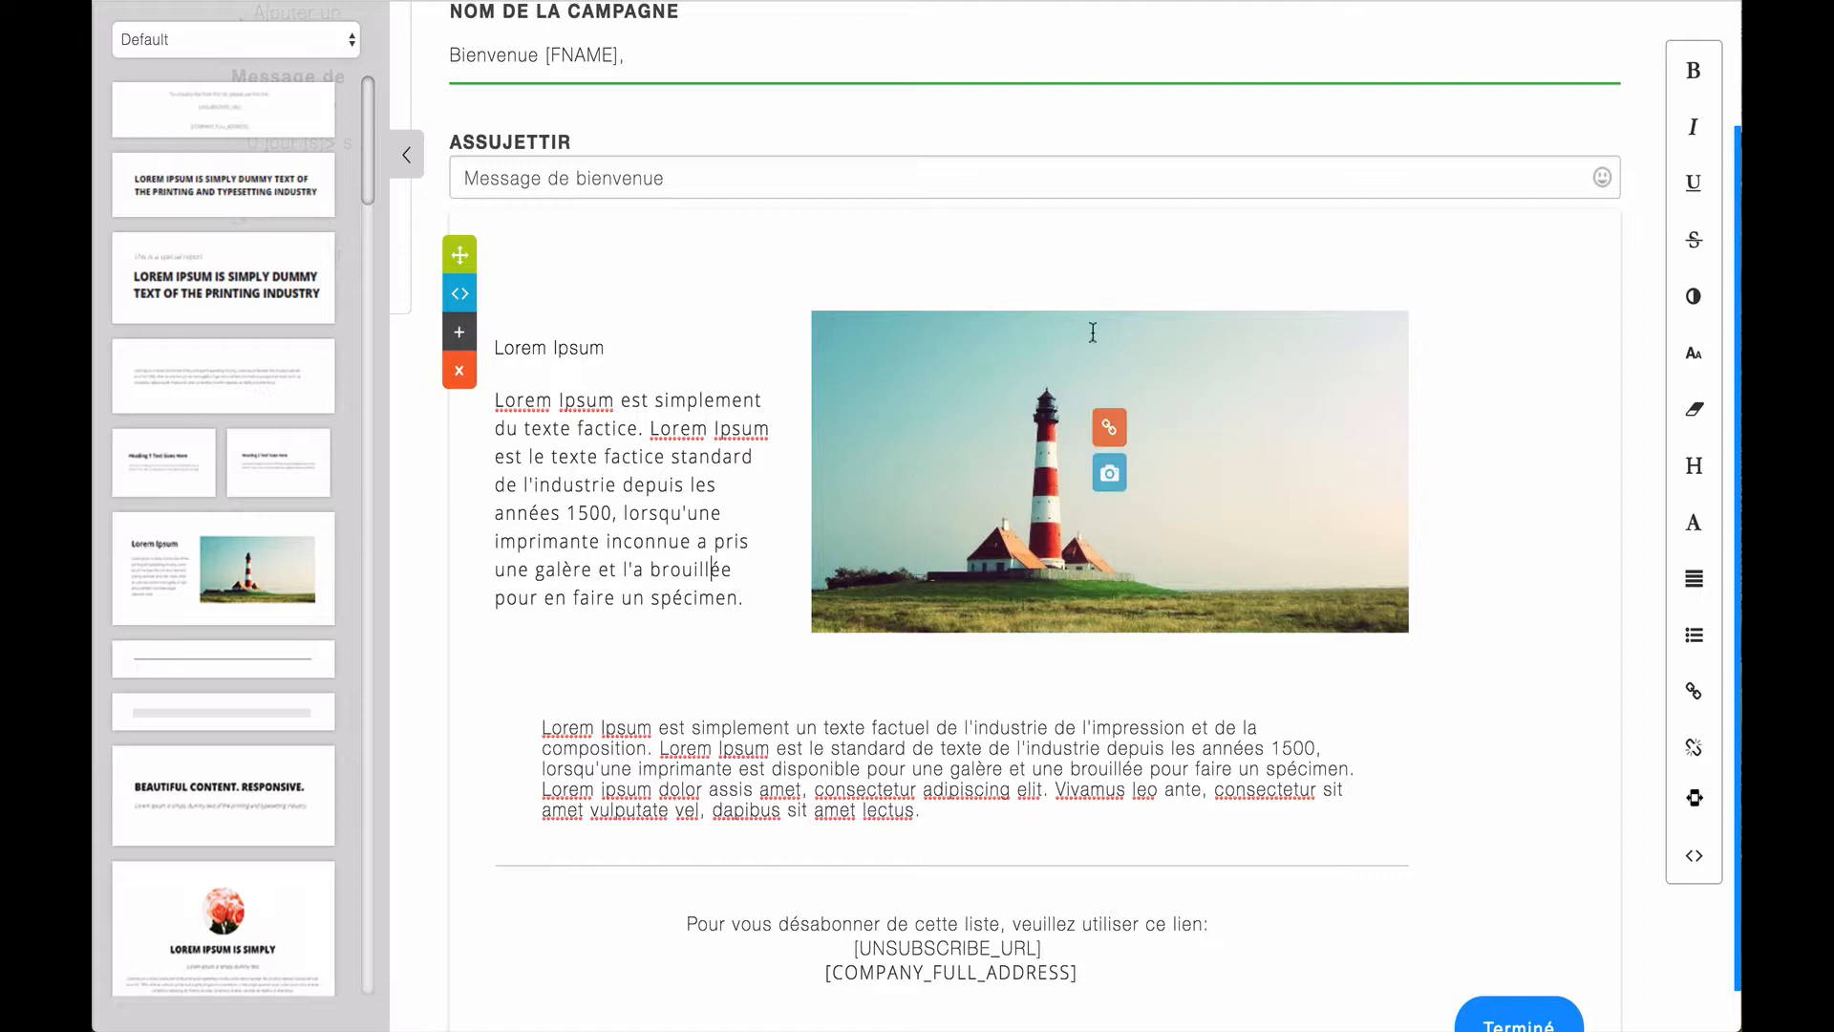
Open and cancel the image replacement for the lighthouse picture, and delete its text-and-image block from the email body.
left_click(1110, 475)
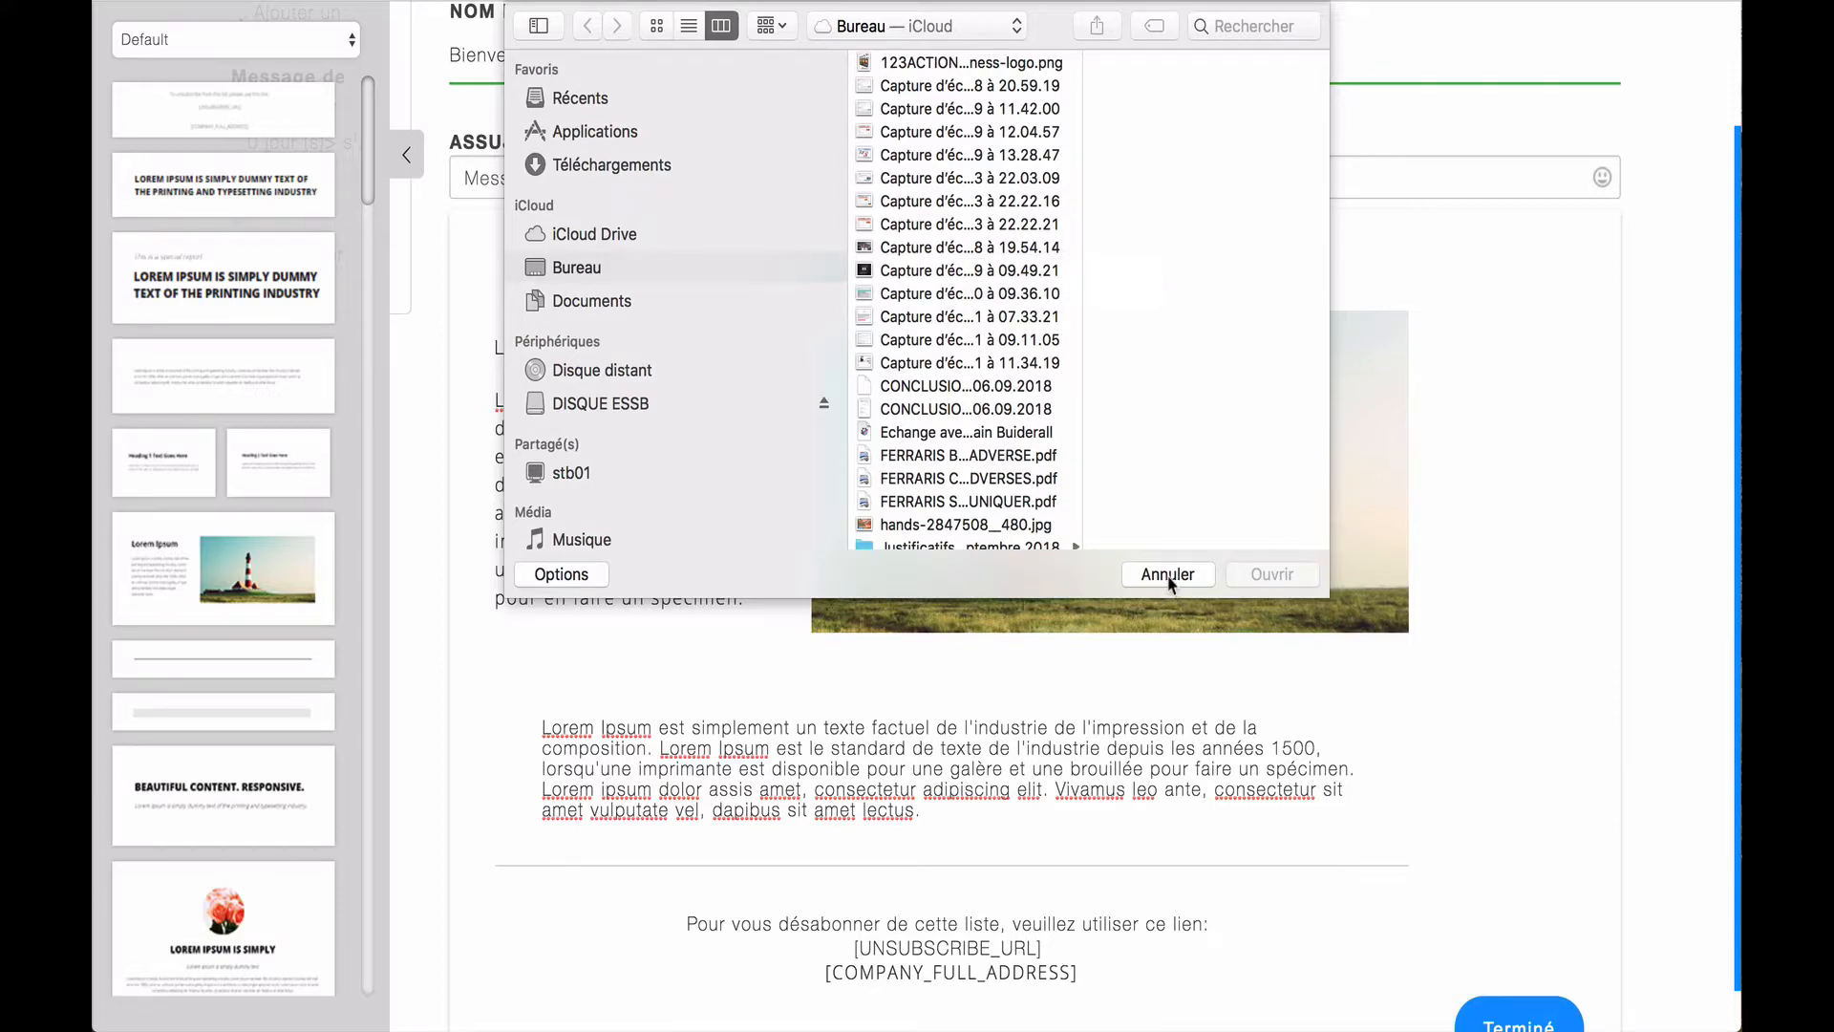
left_click(1167, 575)
left_click(742, 516)
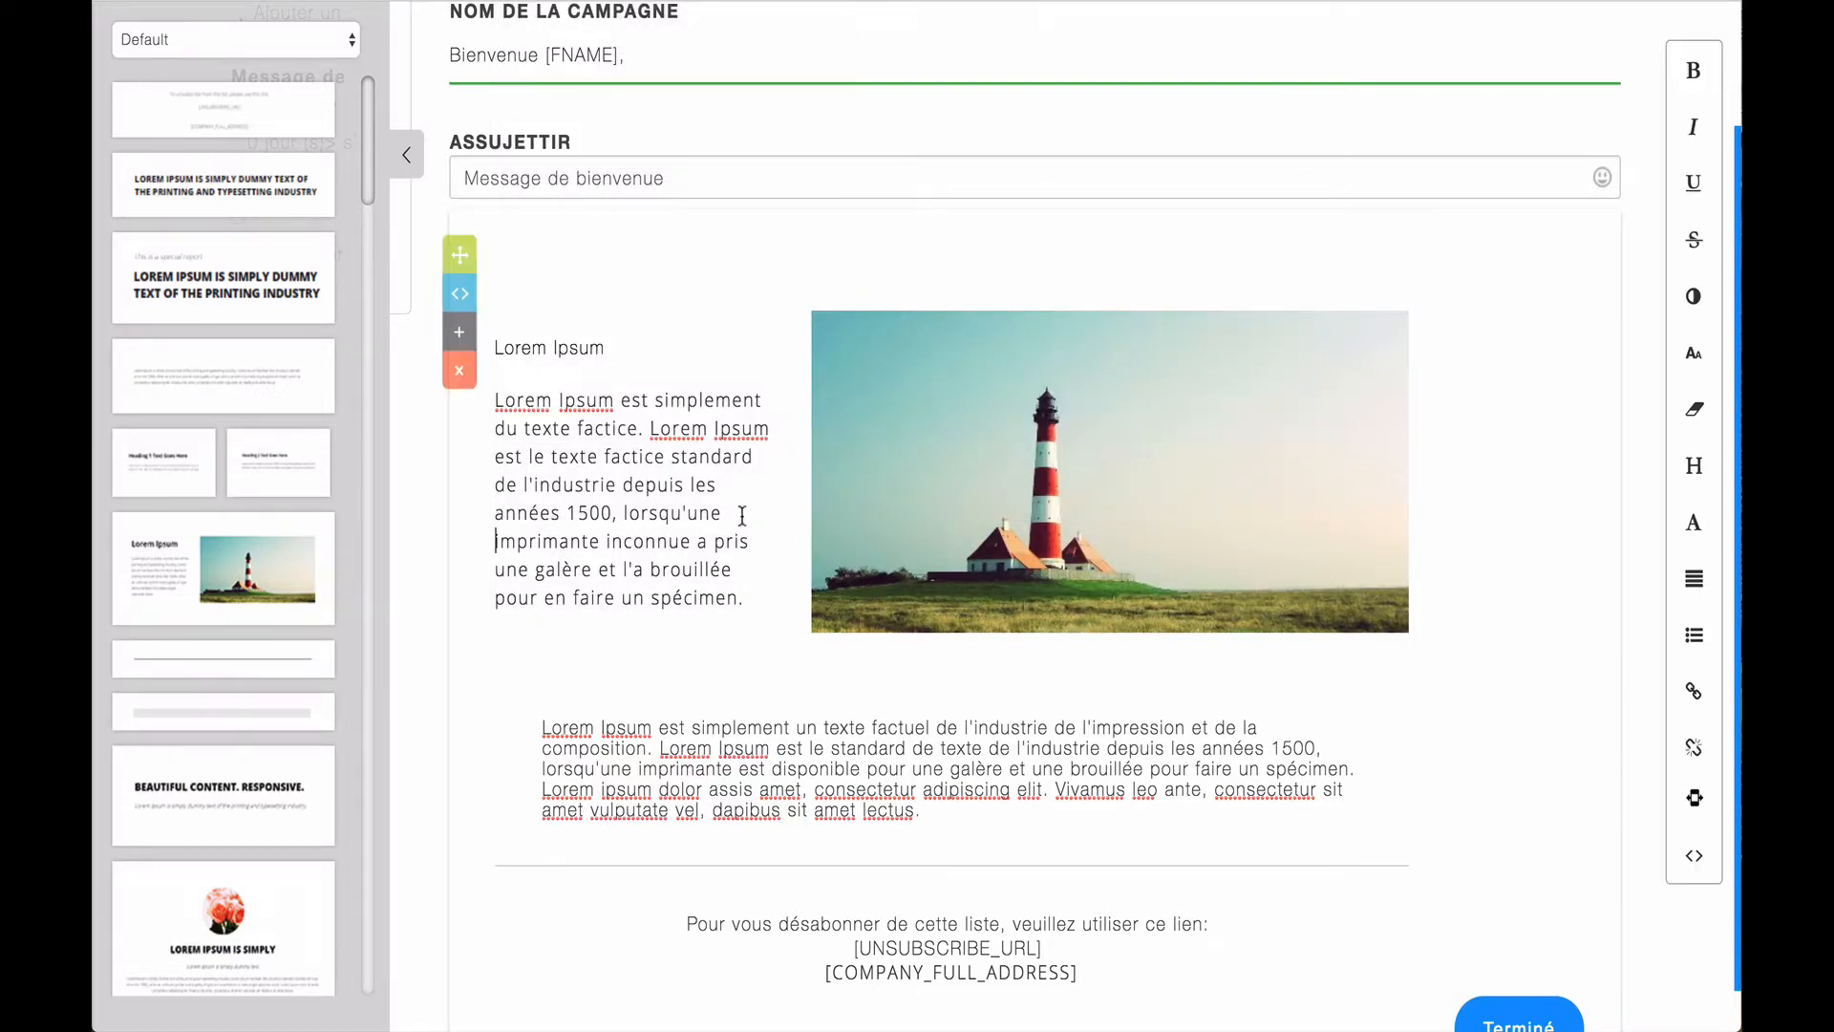
left_click(460, 371)
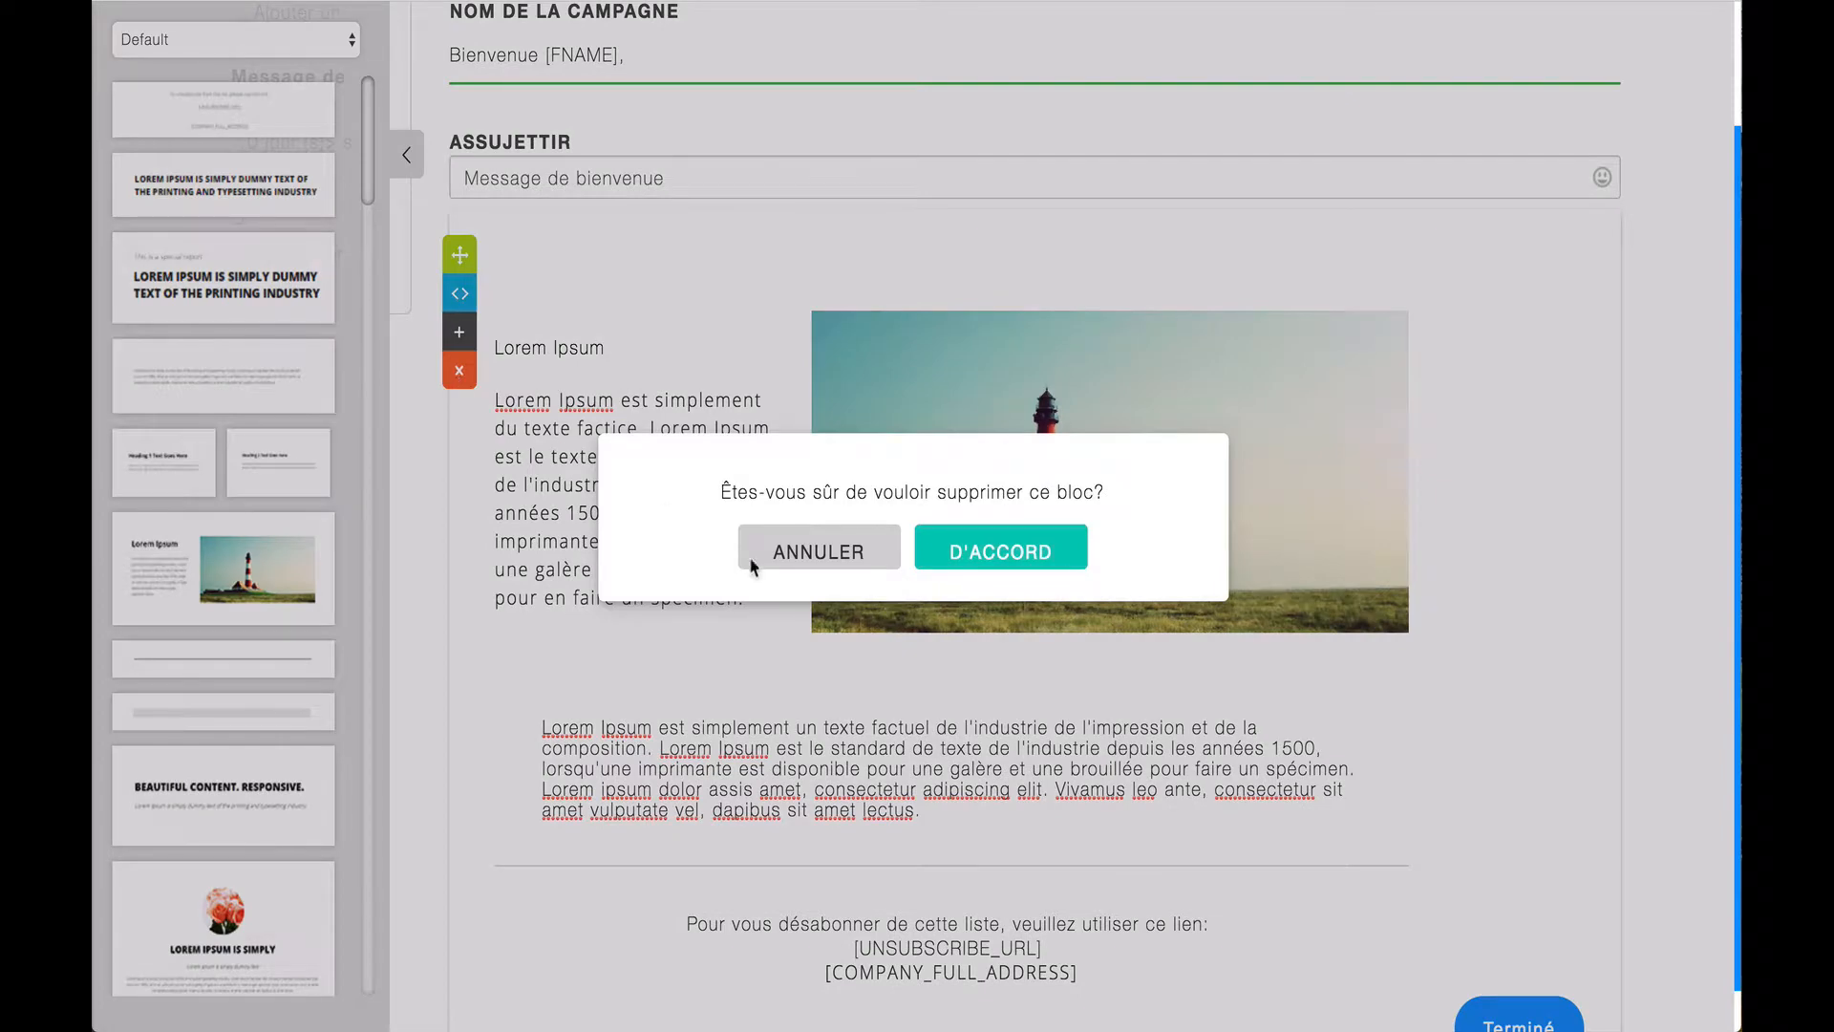
left_click(993, 564)
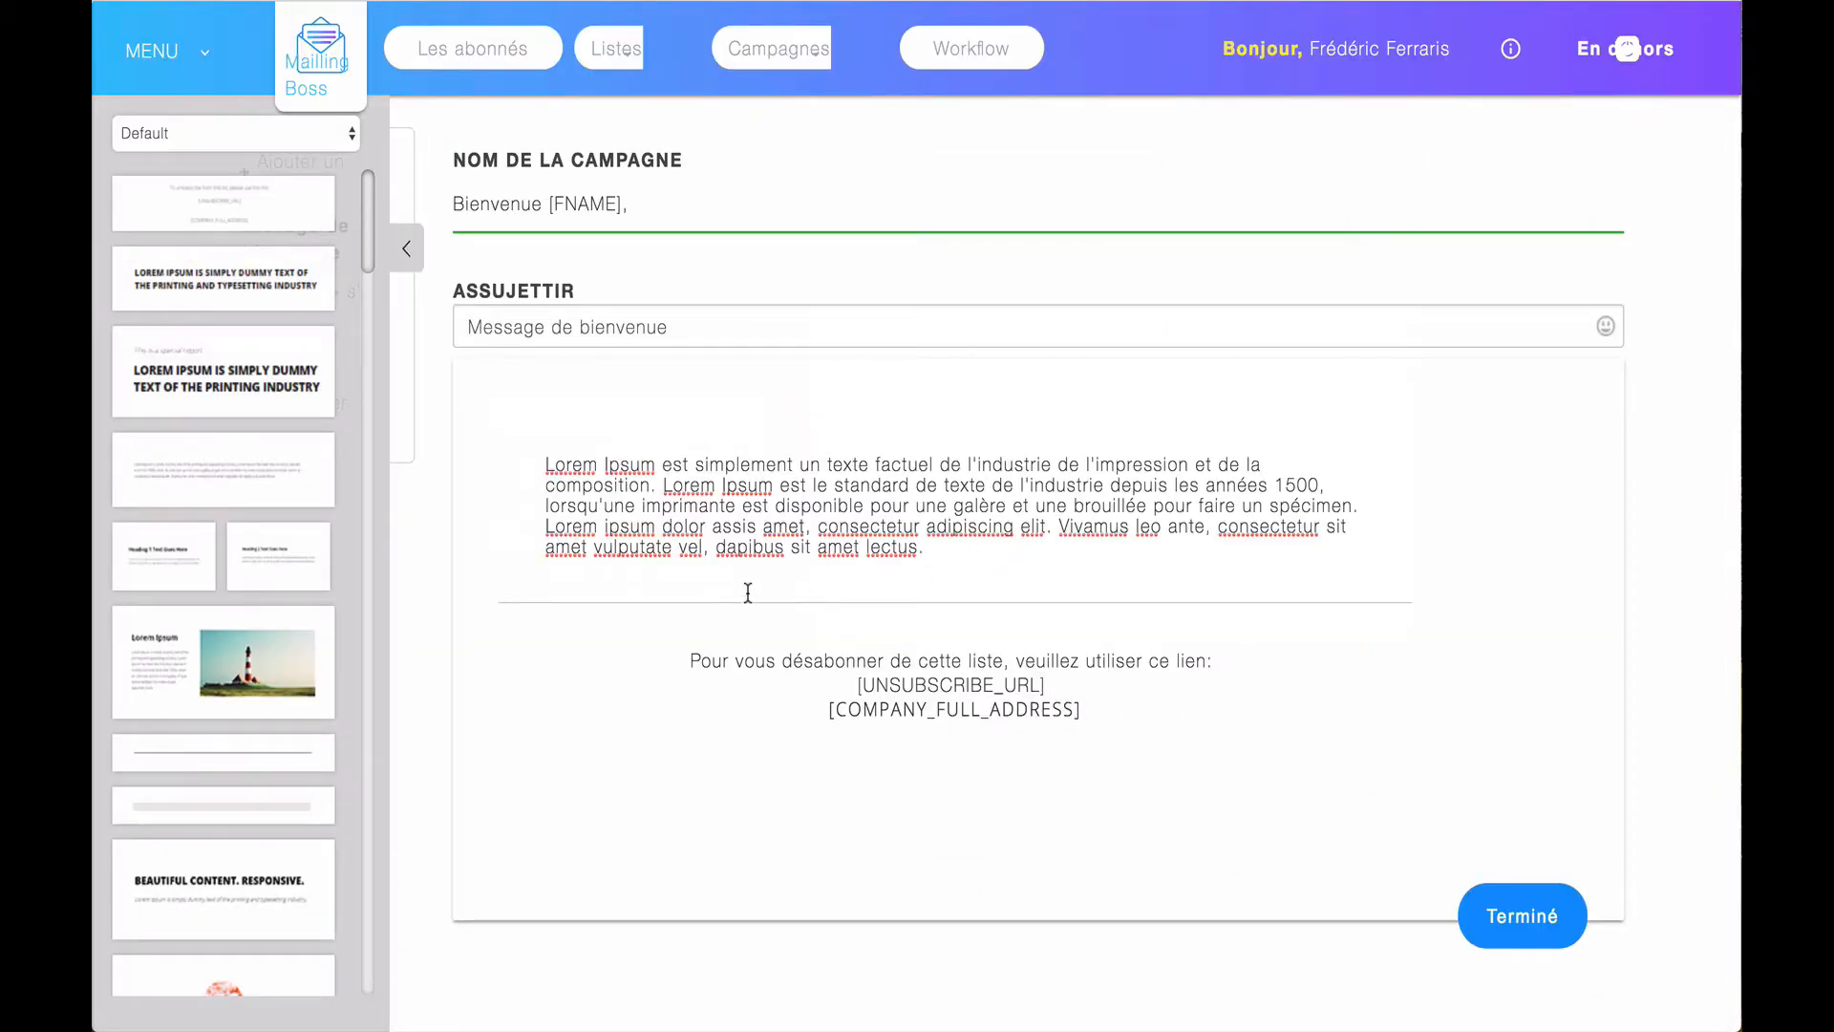
Examine the content blocks available in the Default snippet collection.
scroll(322, 689, "down", 15)
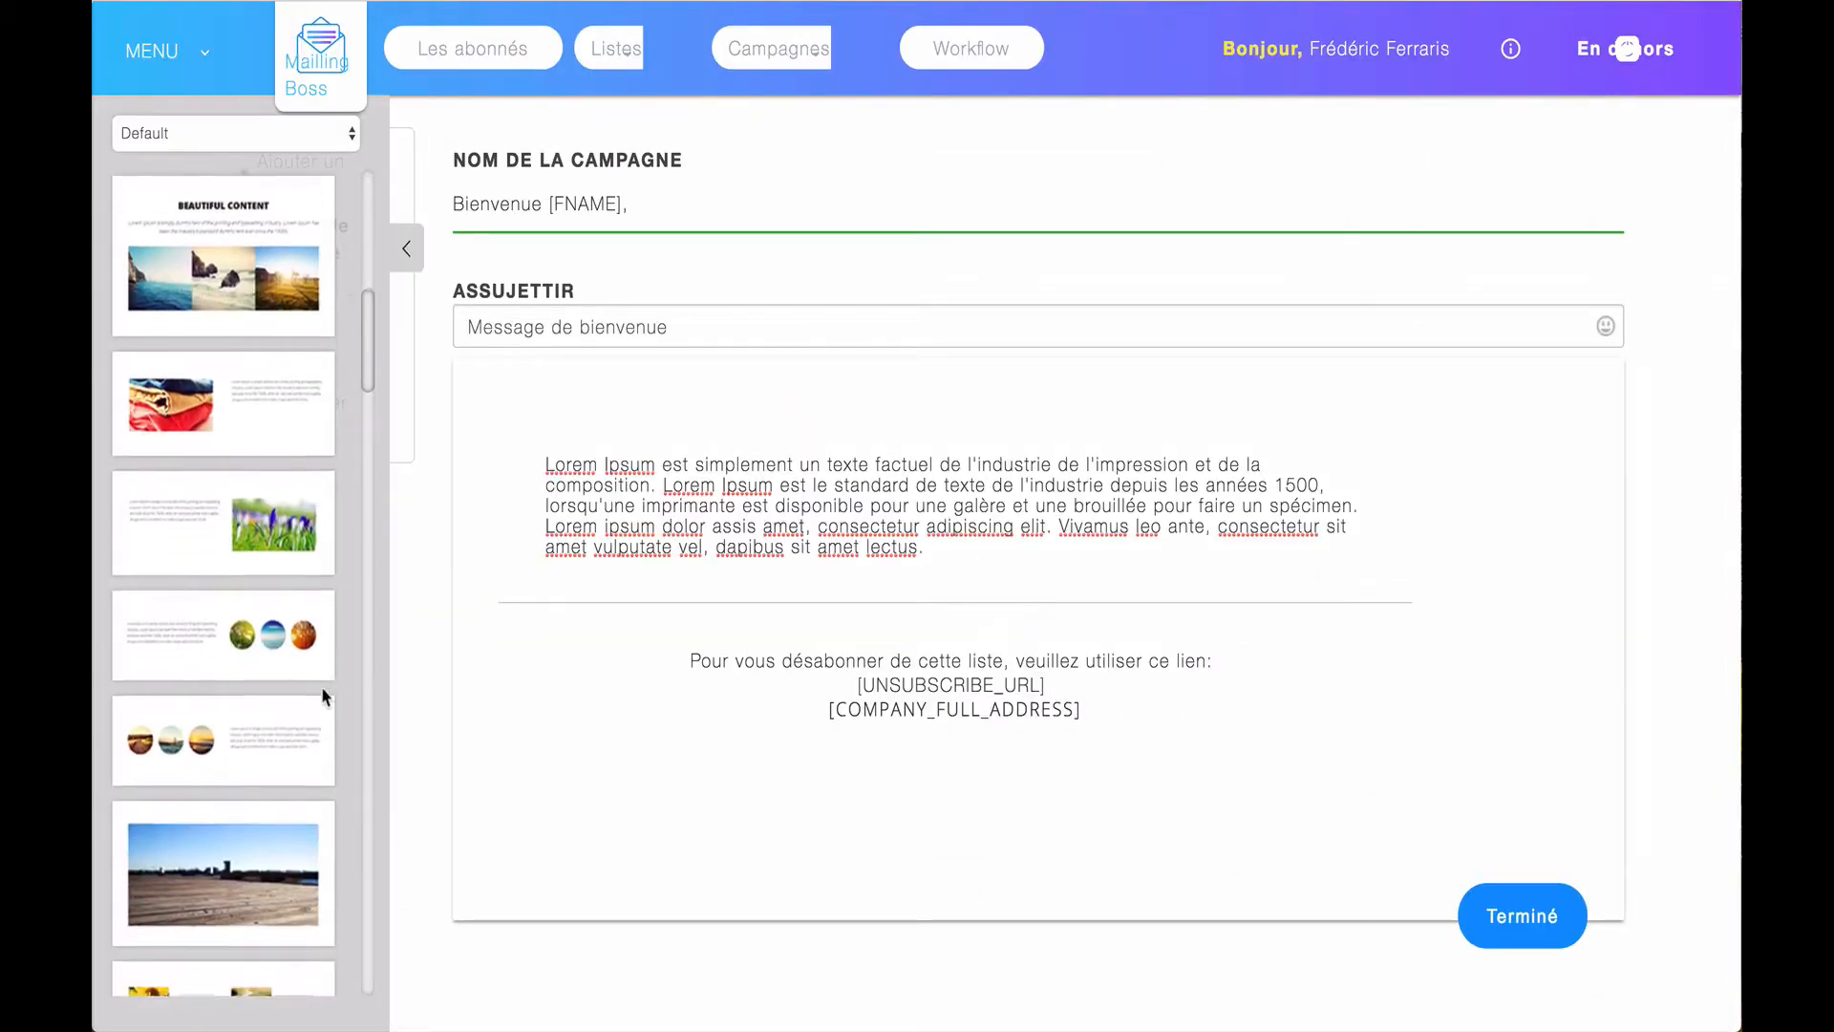
scroll(322, 692, "down", 15)
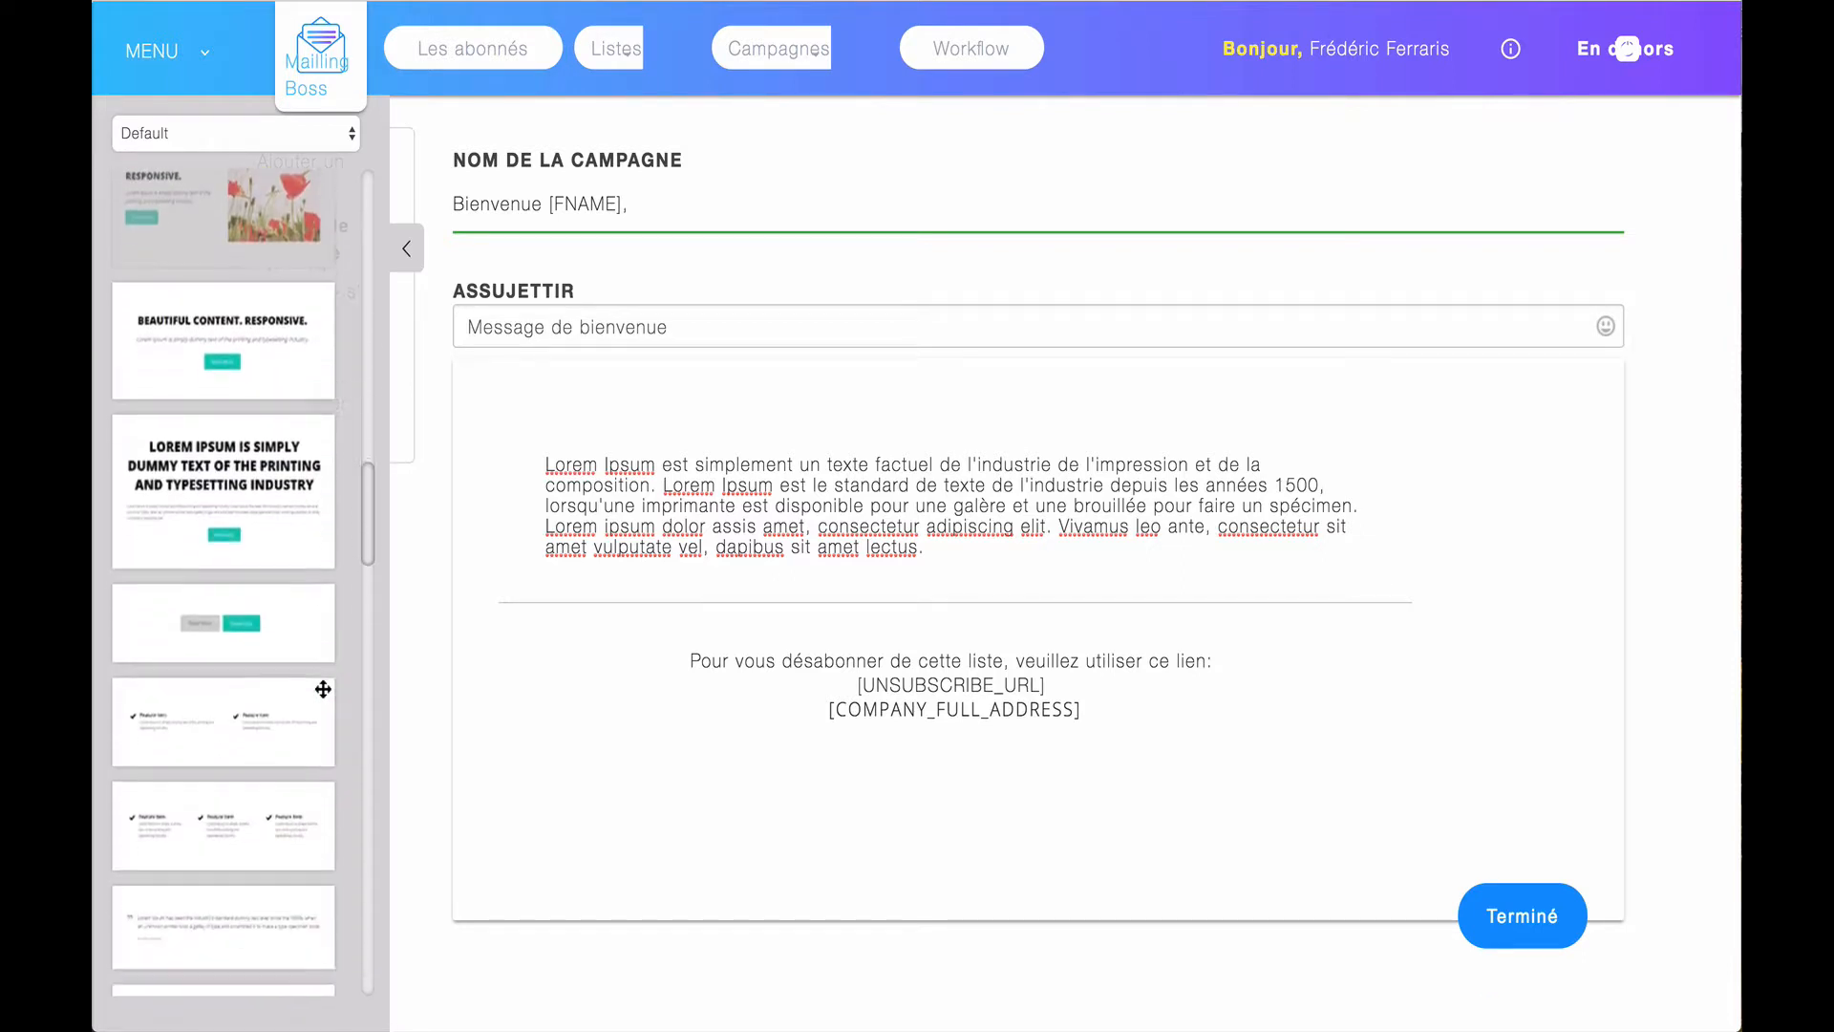
scroll(323, 689, "down", 15)
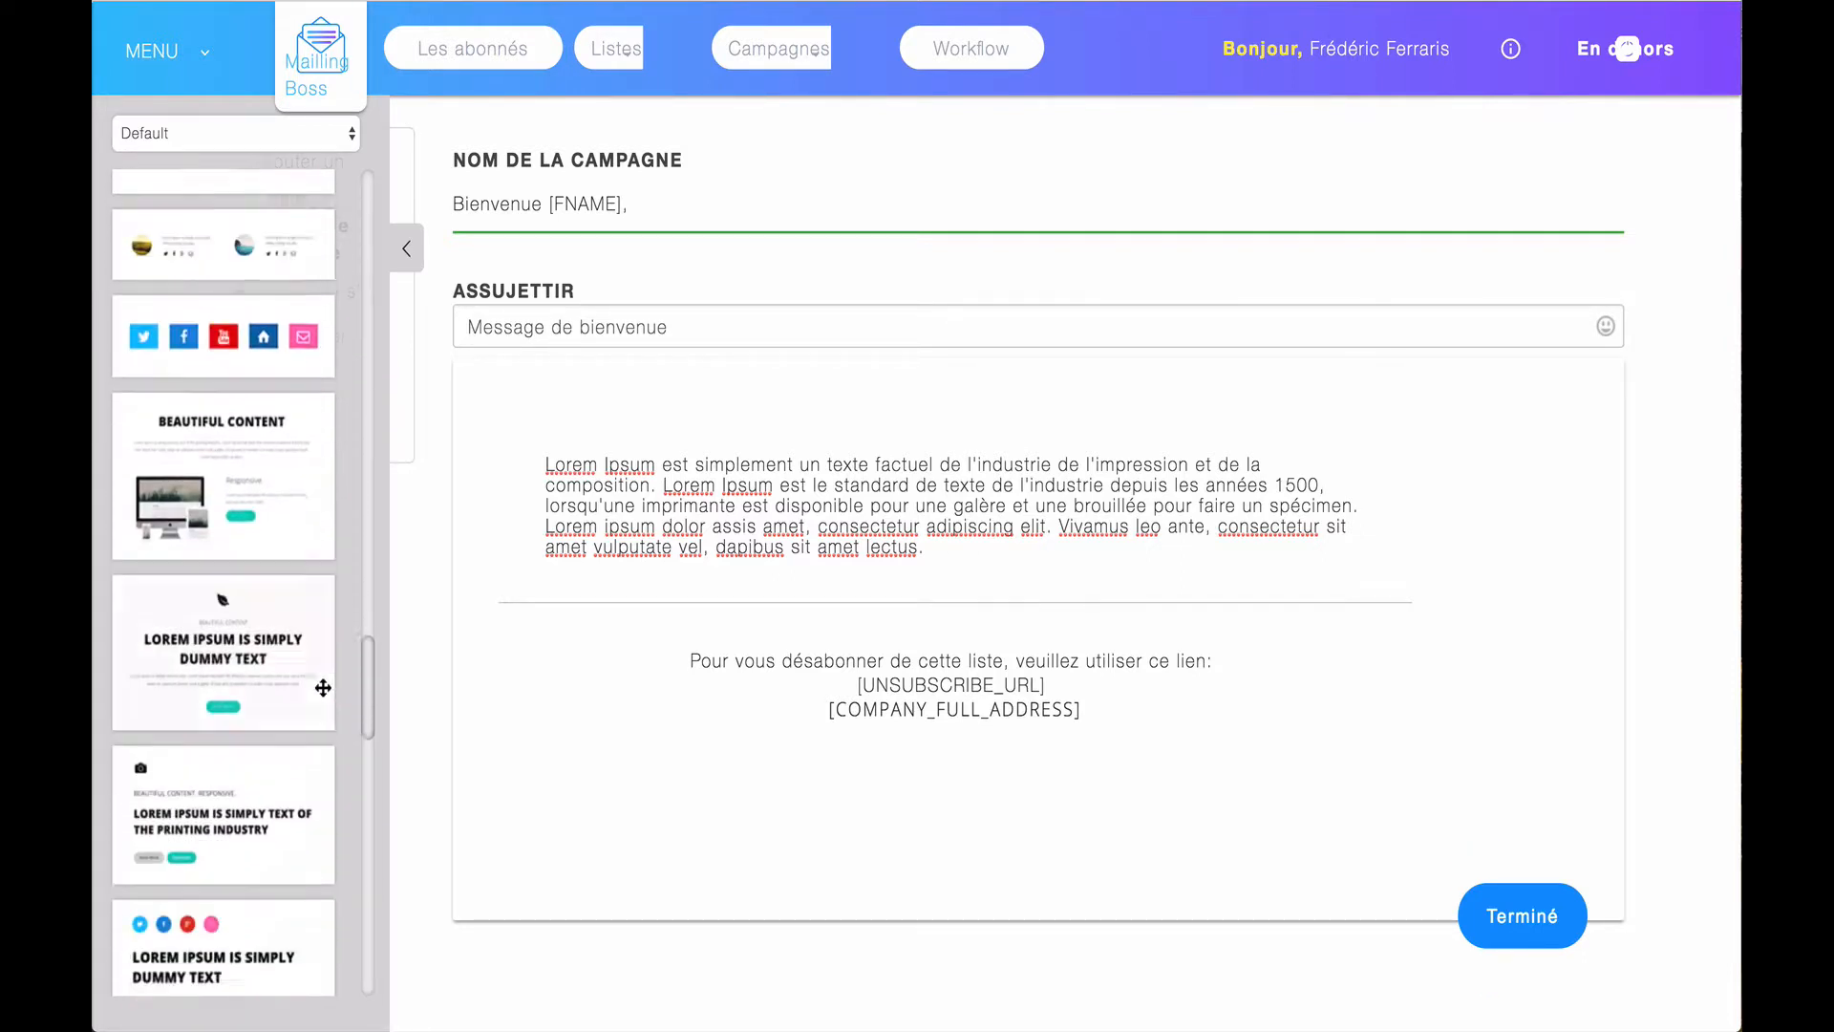
scroll(323, 688, "down", 15)
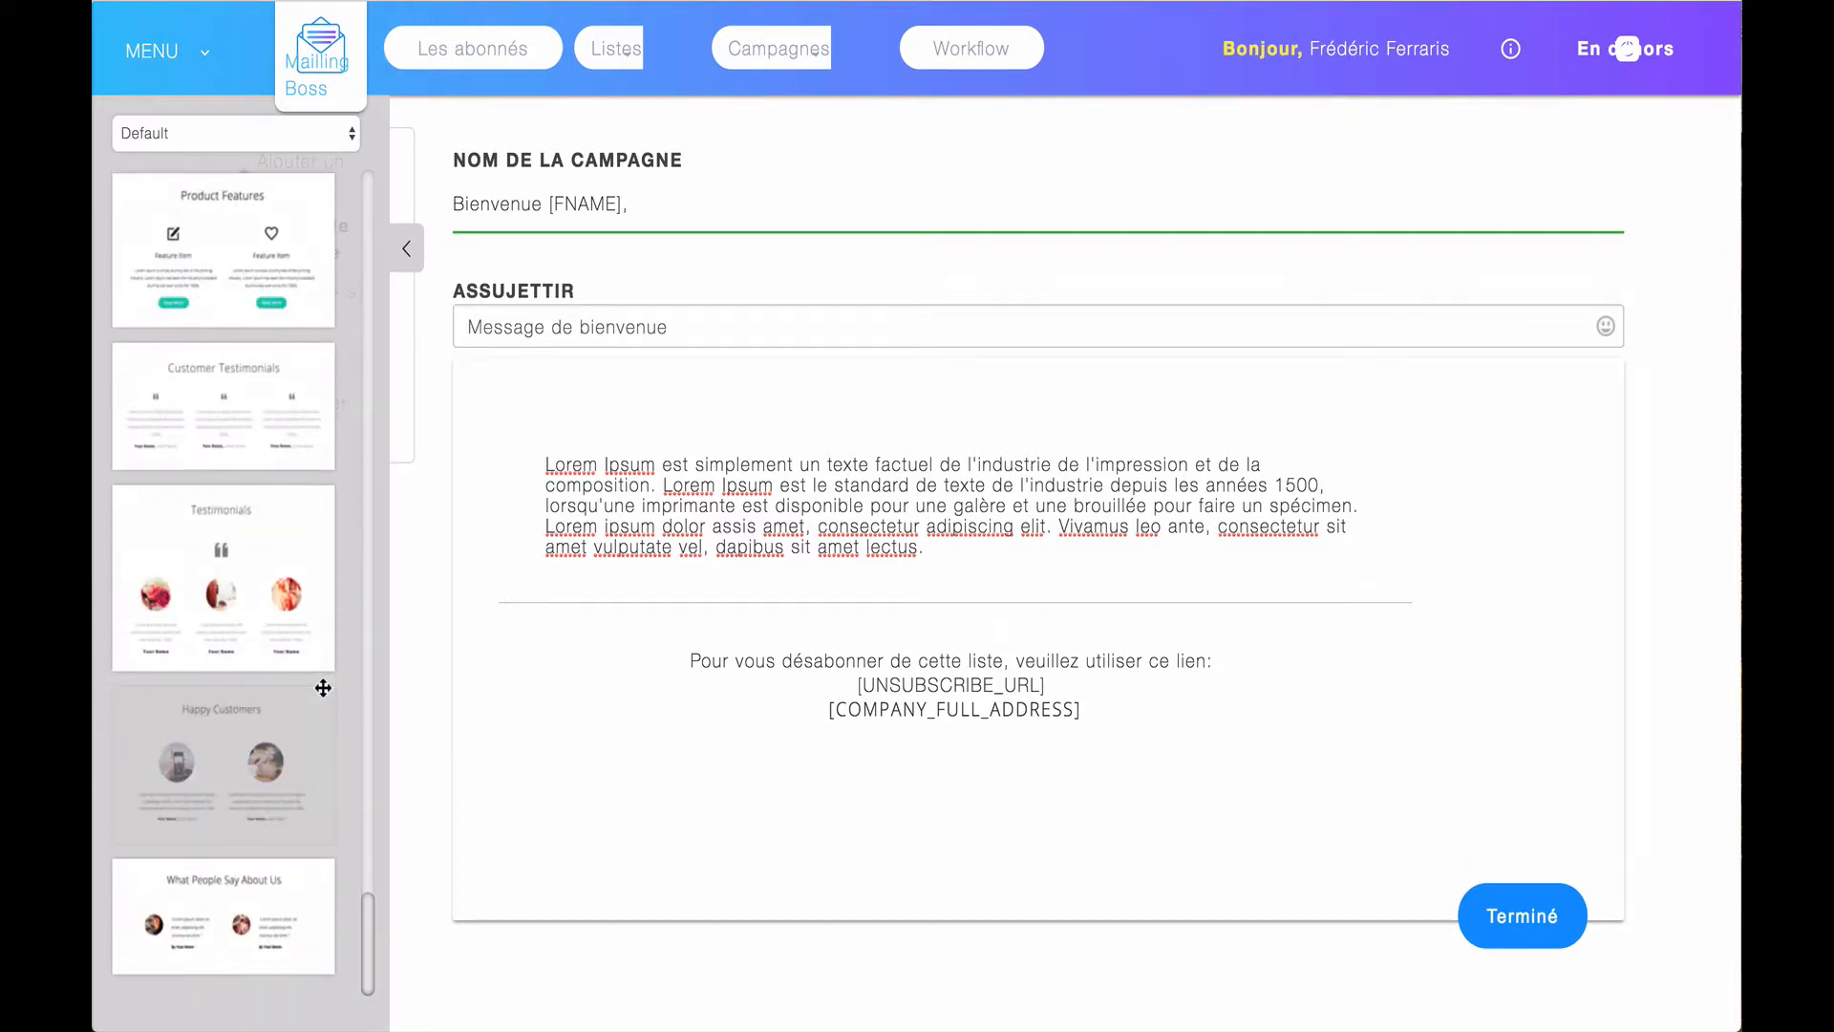
scroll(323, 688, "up", 15)
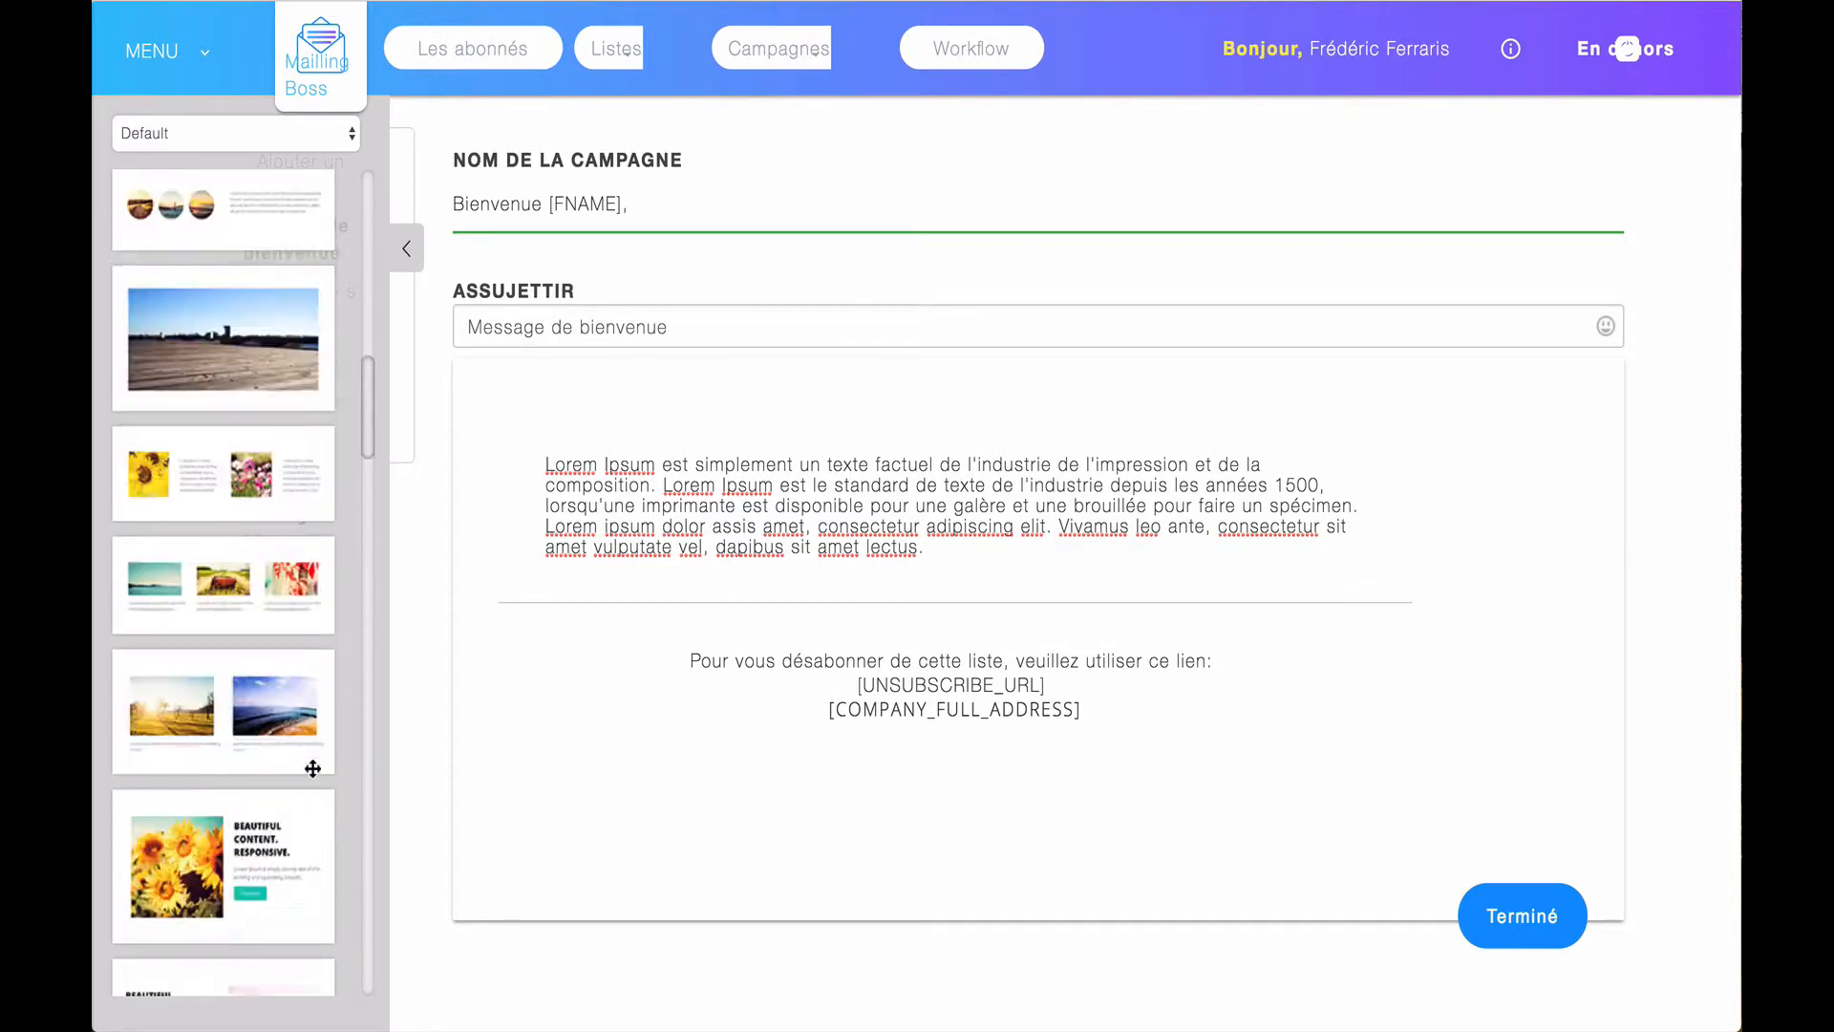
scroll(312, 768, "up", 10)
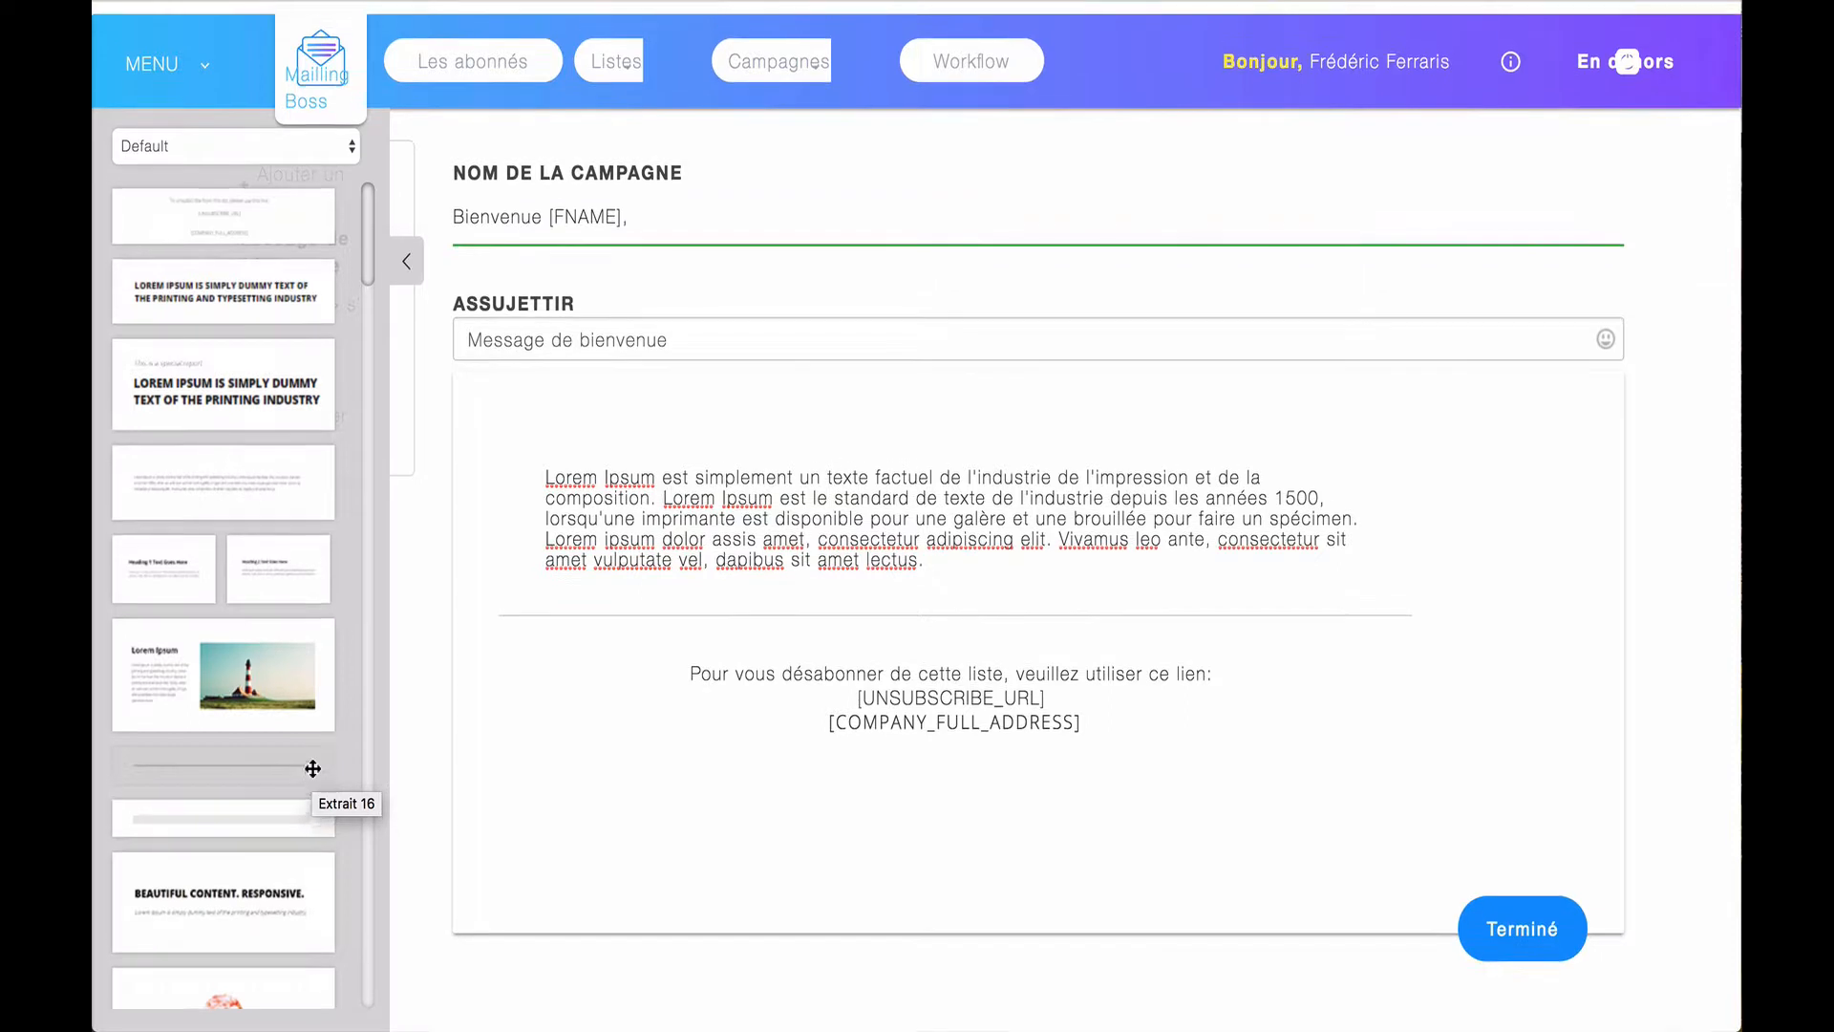
Add another email to the sequence and name its campaign "Avez vous vu [FNAME], ce que la coopérative vous offre ?".
left_click(406, 250)
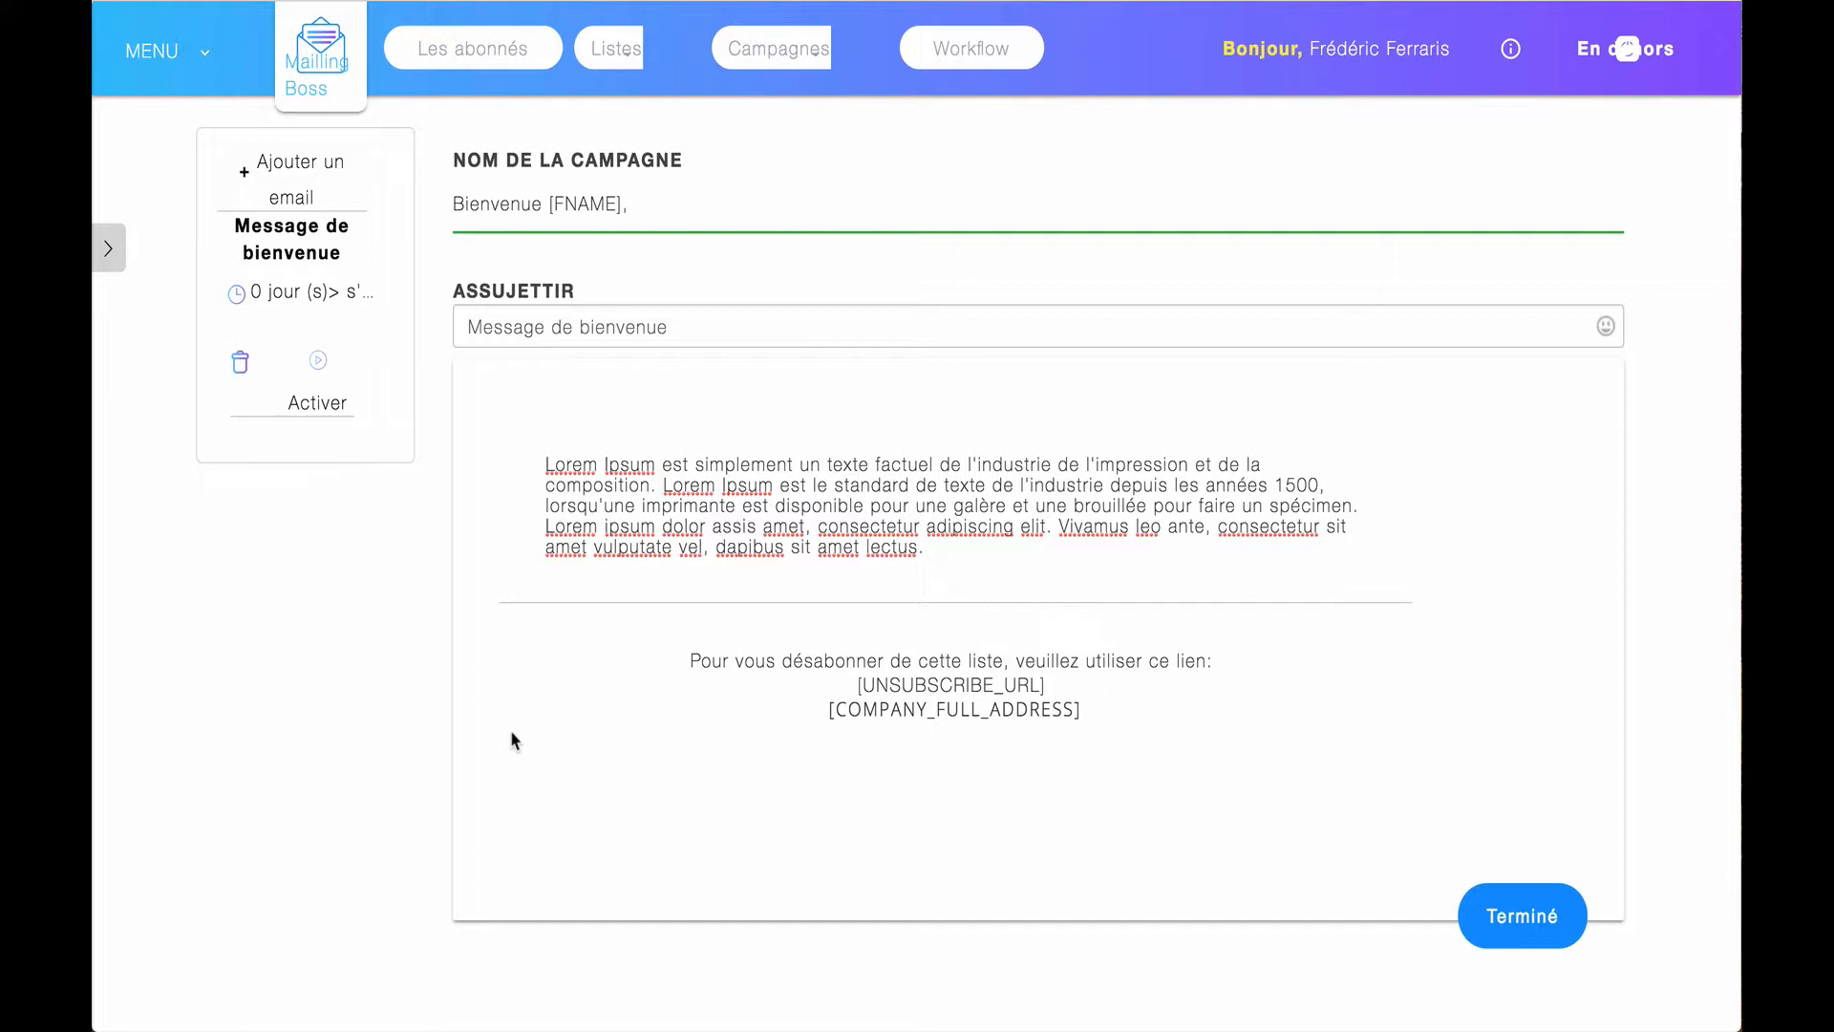
left_click(245, 176)
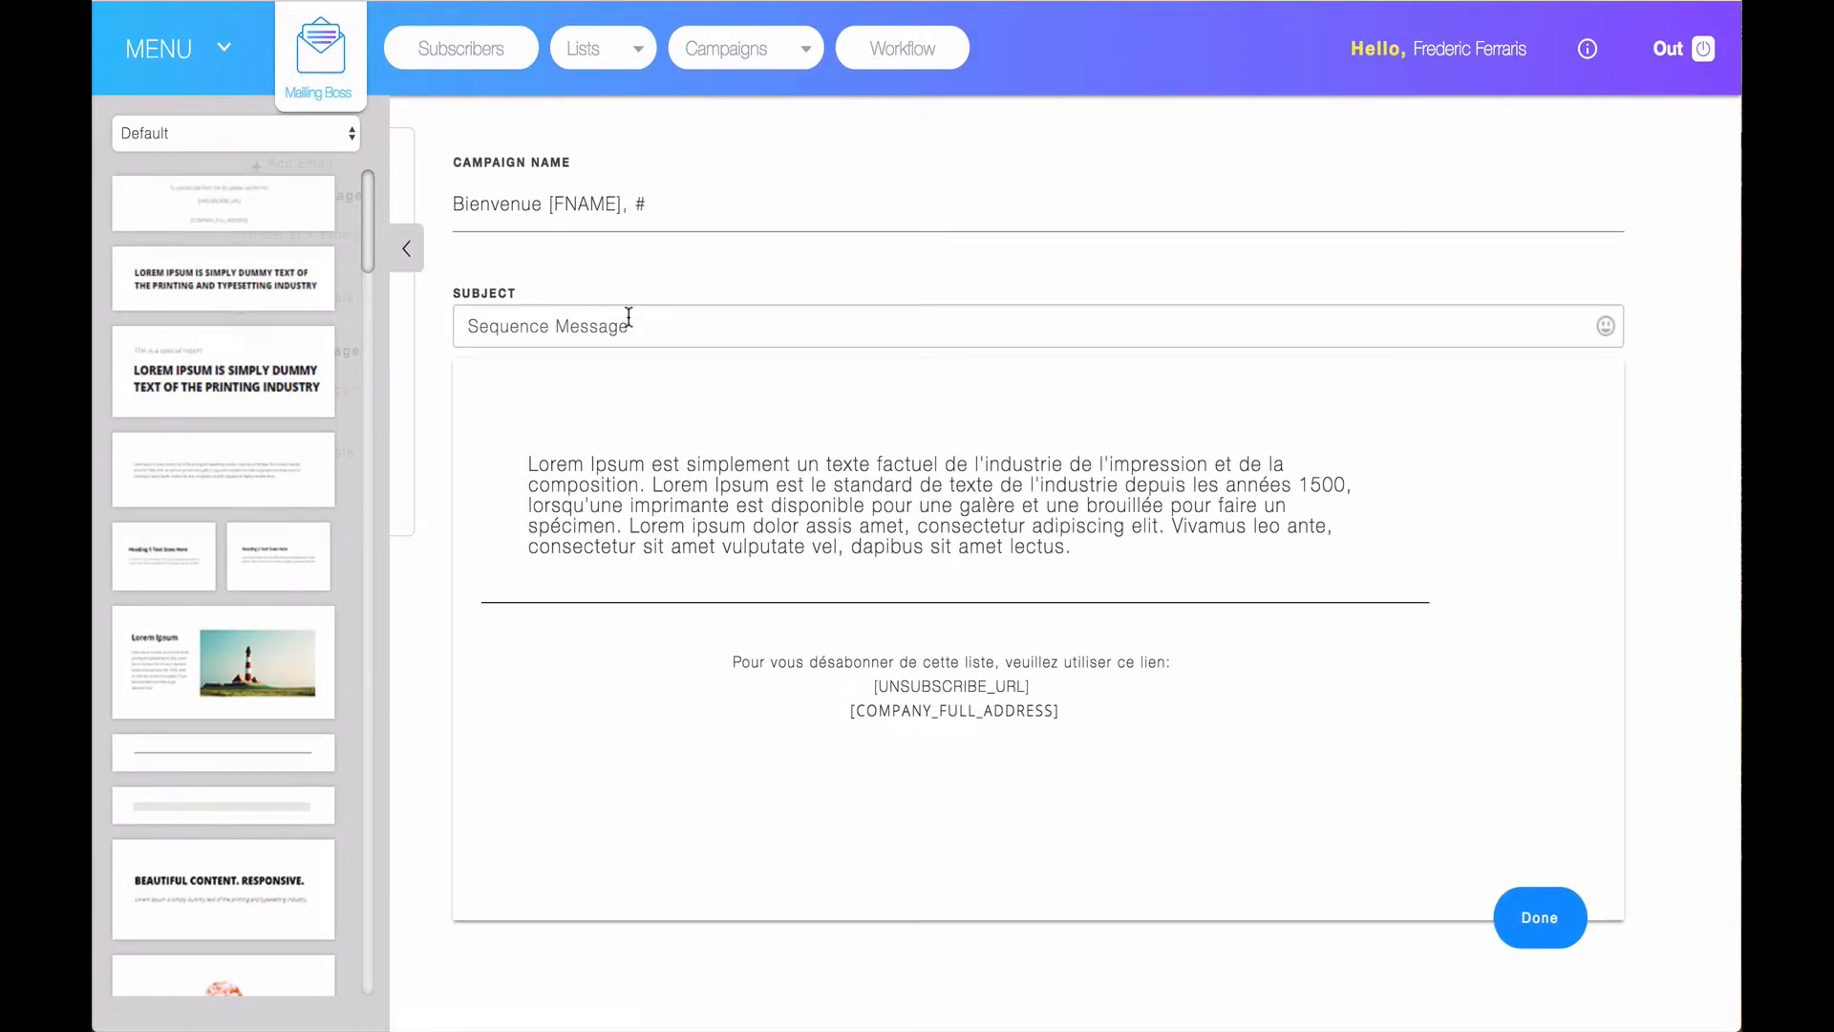
left_click(654, 205)
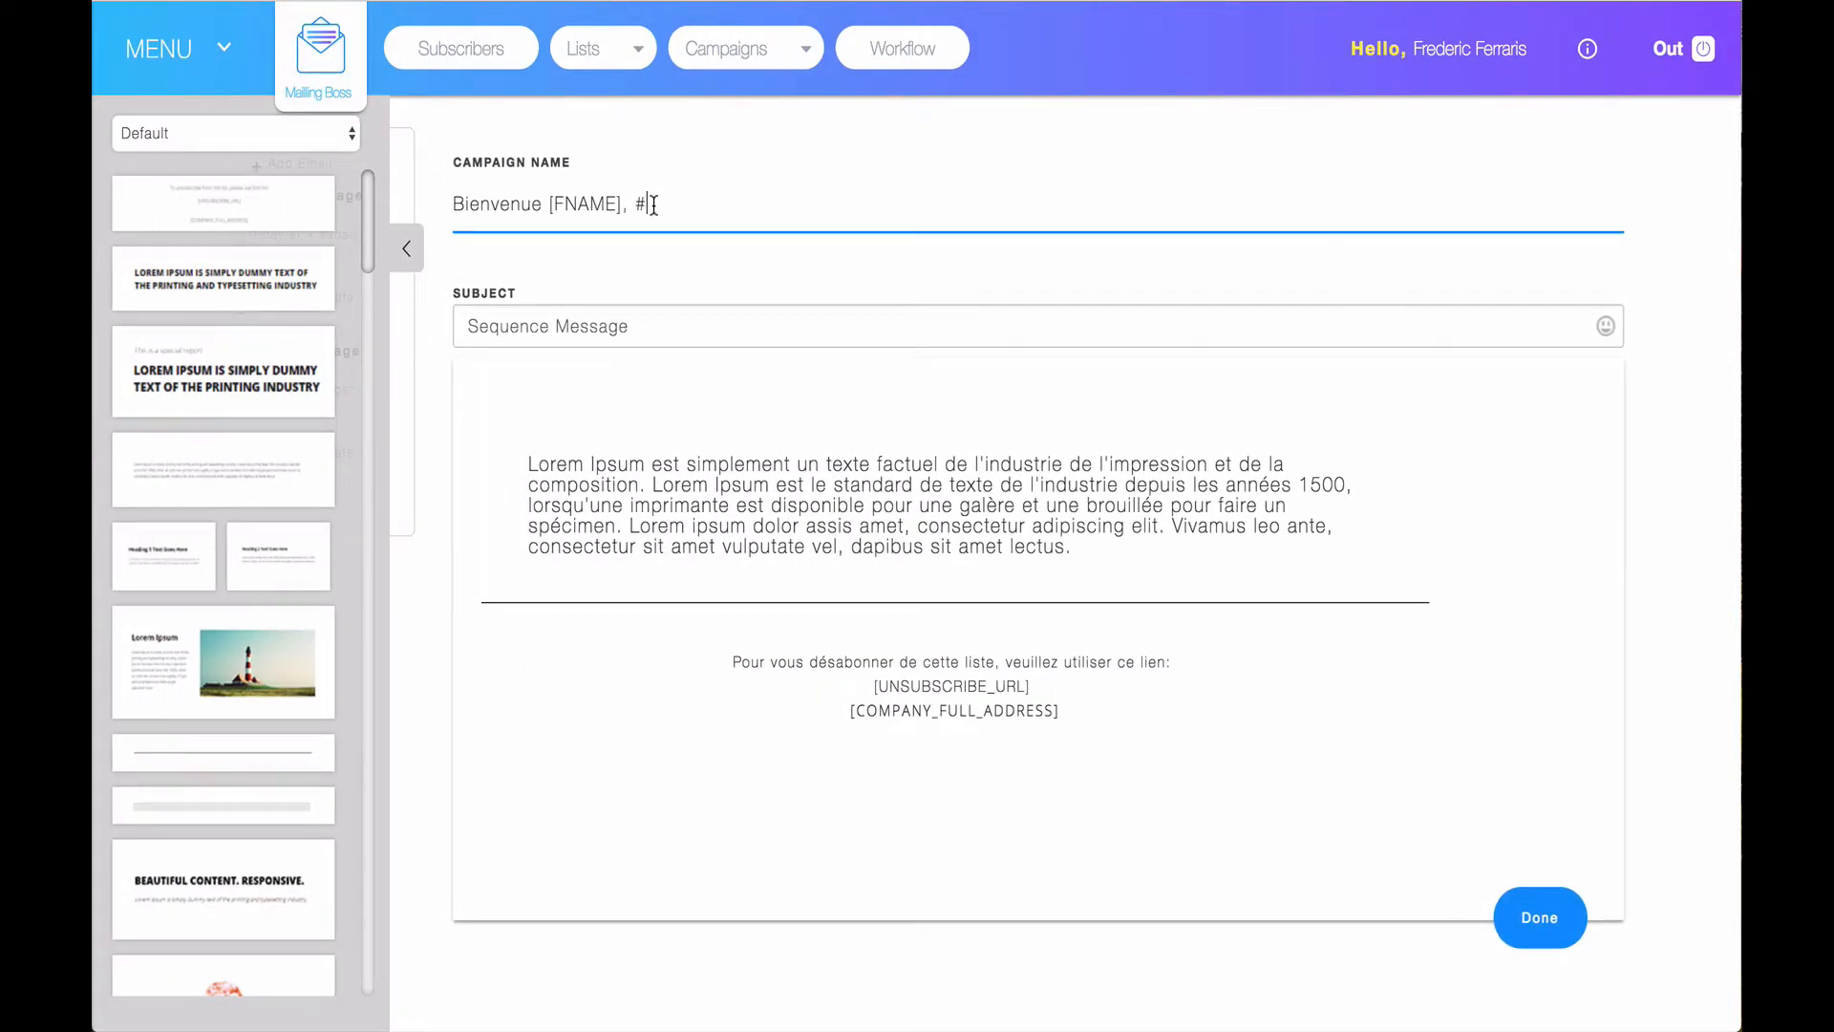
key("BackSpace")
key("BackSpace")
key("BackSpace")
key("BackSpace")
key("BackSpace")
key("BackSpace")
key("BackSpace")
key("BackSpace")
key("BackSpace")
key("BackSpace")
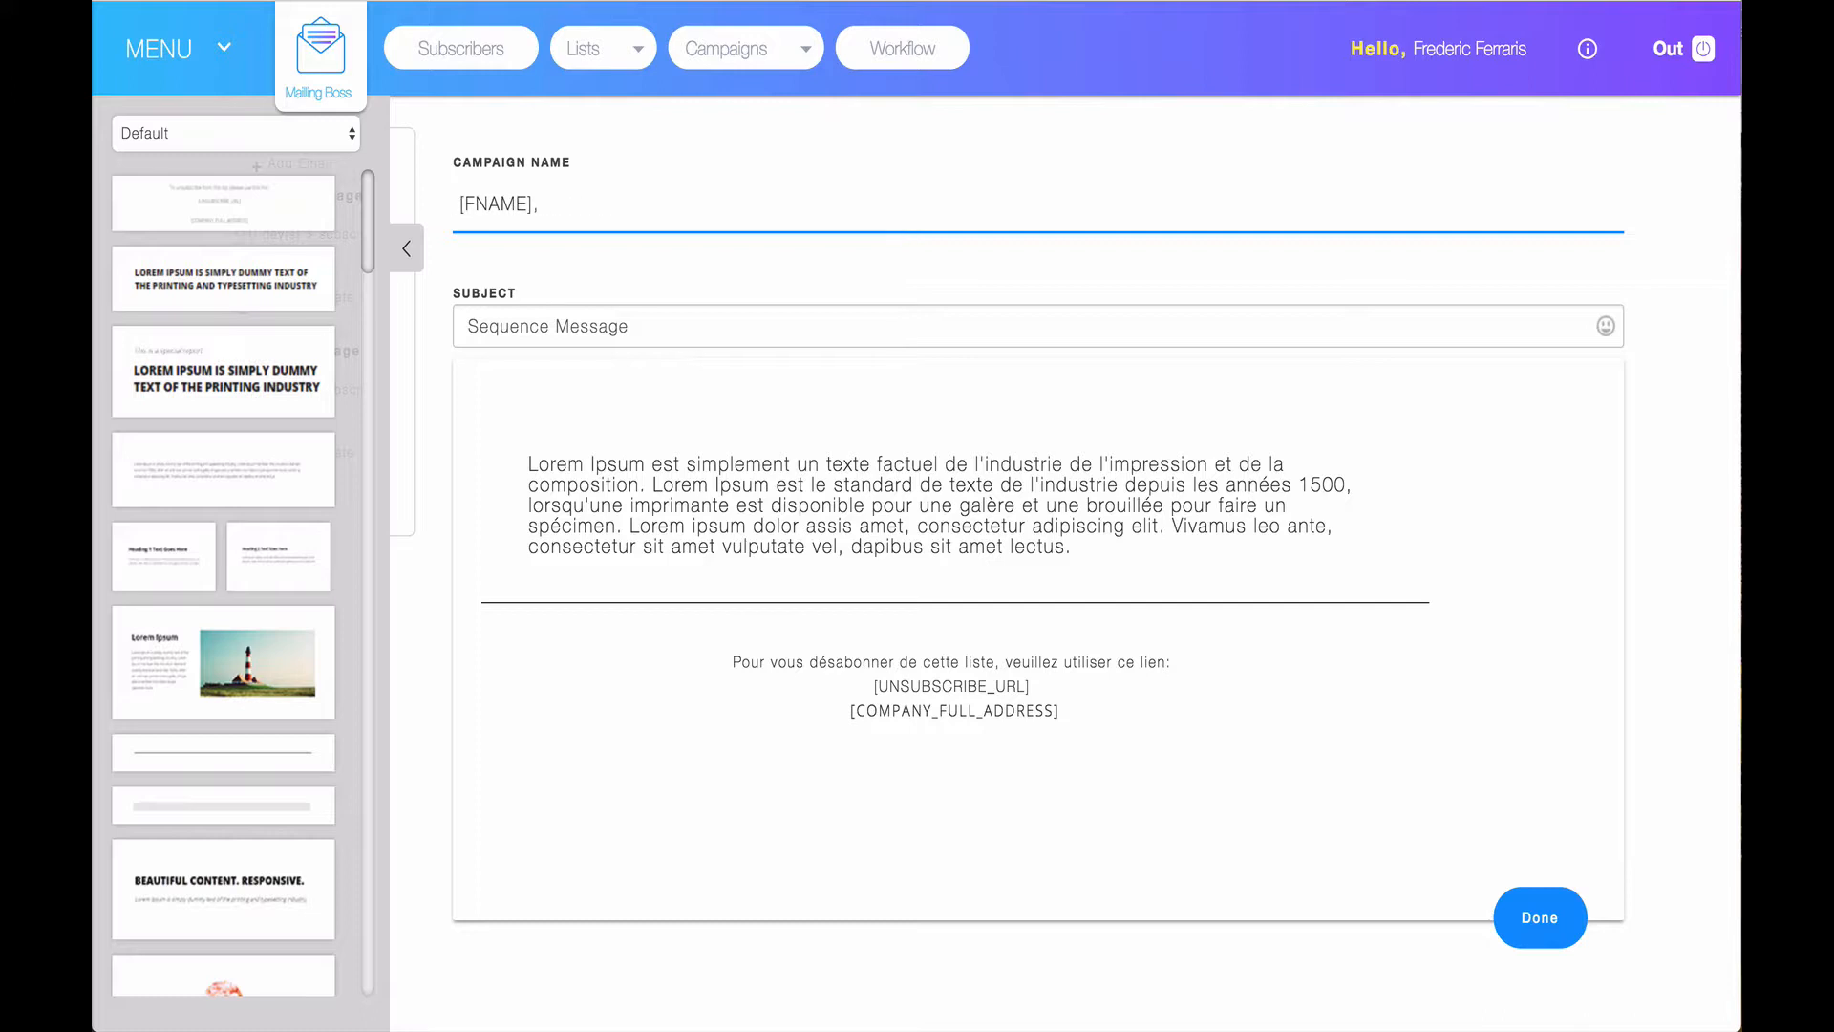
type("Avez vous vu")
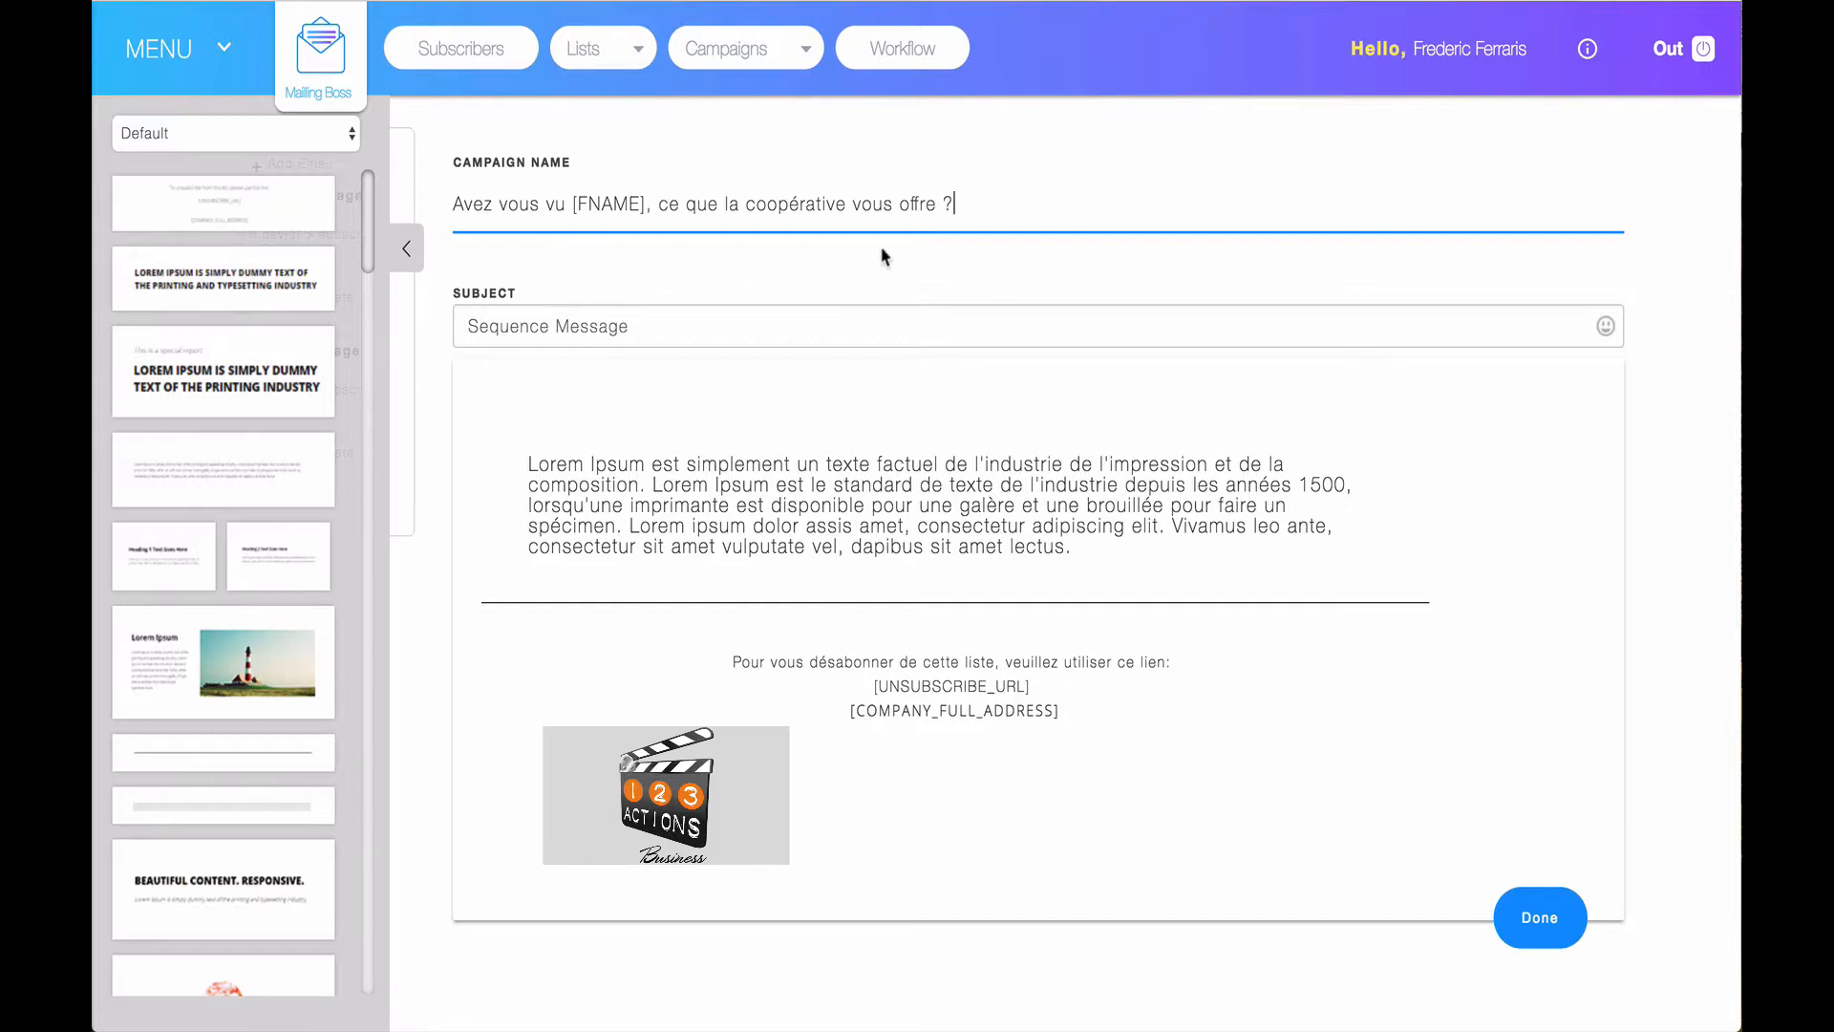
Replace the new email's subject with "Avez vous vu [FNAME], ce que la coopérative vous offre ?", copied from the campaign name, and finish the sequence.
left_click_drag(963, 207, 448, 212)
key("ctrl+c")
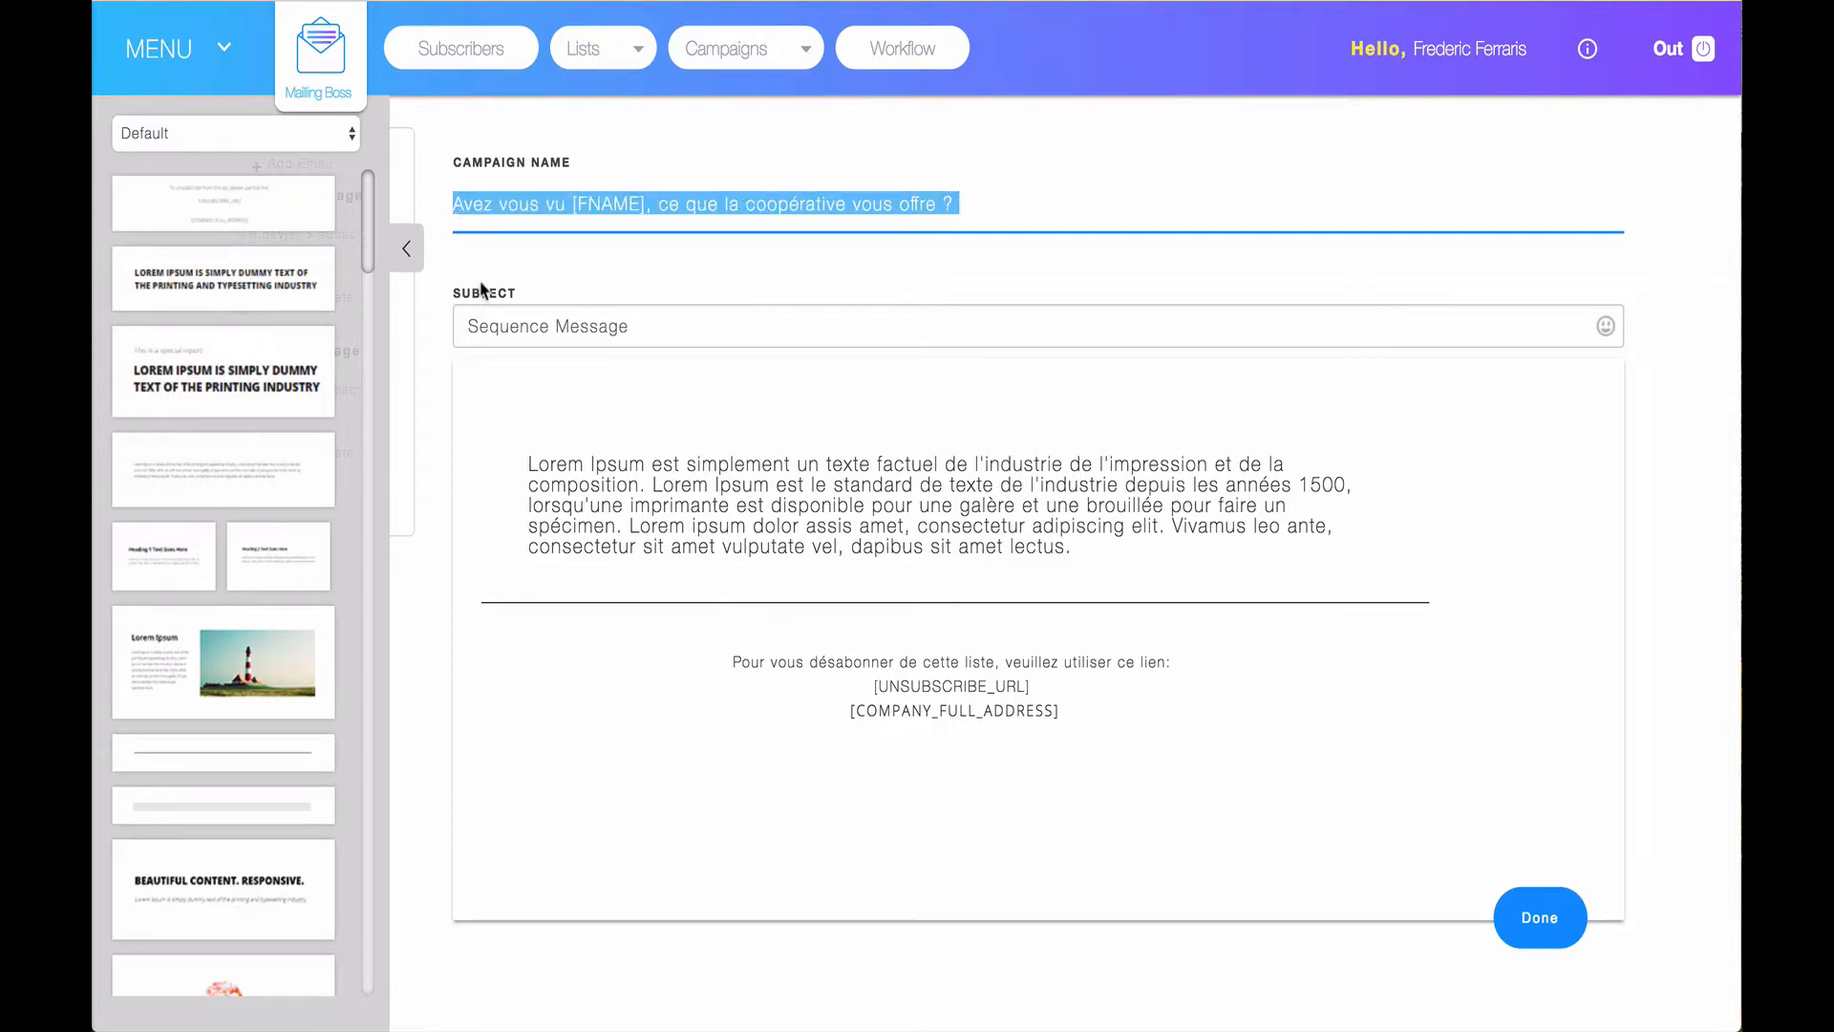
left_click(512, 327)
key("ctrl+v")
key("End")
key("BackSpace")
key("BackSpace")
key("BackSpace")
key("BackSpace")
key("BackSpace")
key("BackSpace")
key("BackSpace")
key("BackSpace")
key("BackSpace")
key("BackSpace")
key("BackSpace")
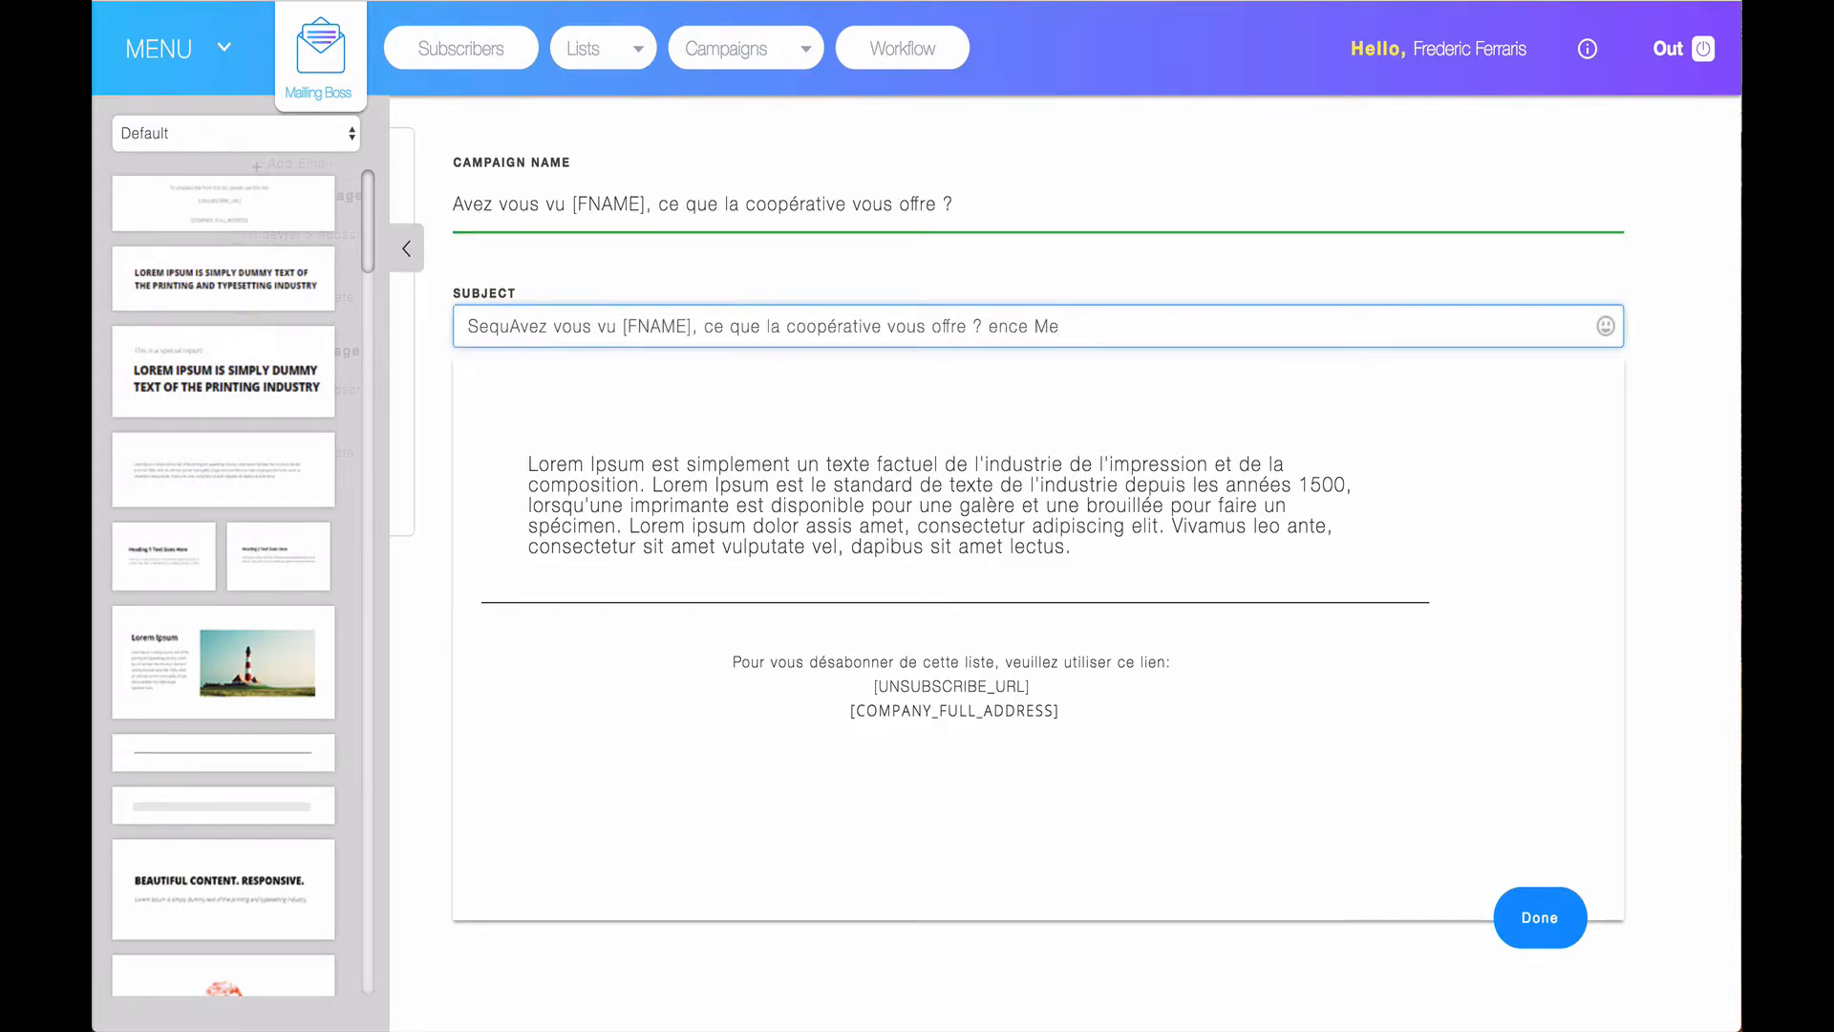
key("BackSpace")
left_click(508, 325)
key("BackSpace")
key("BackSpace")
key("BackSpace")
key("BackSpace")
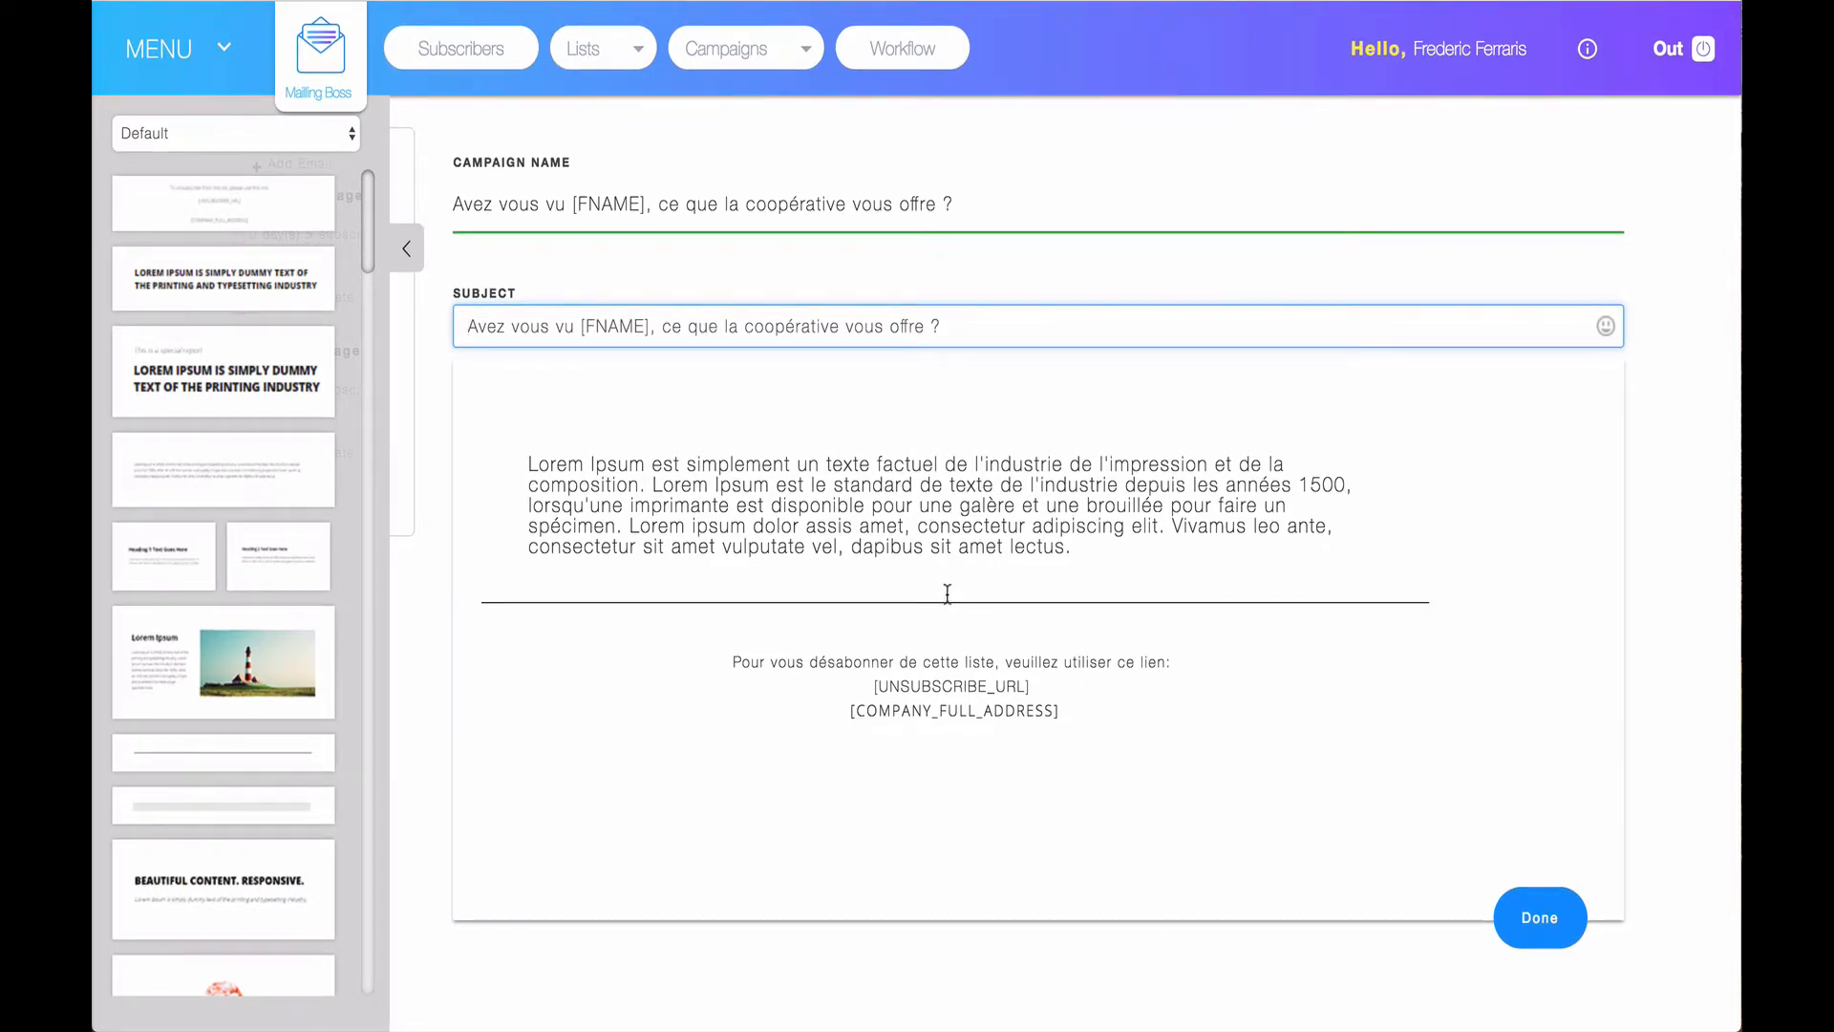
left_click(1574, 923)
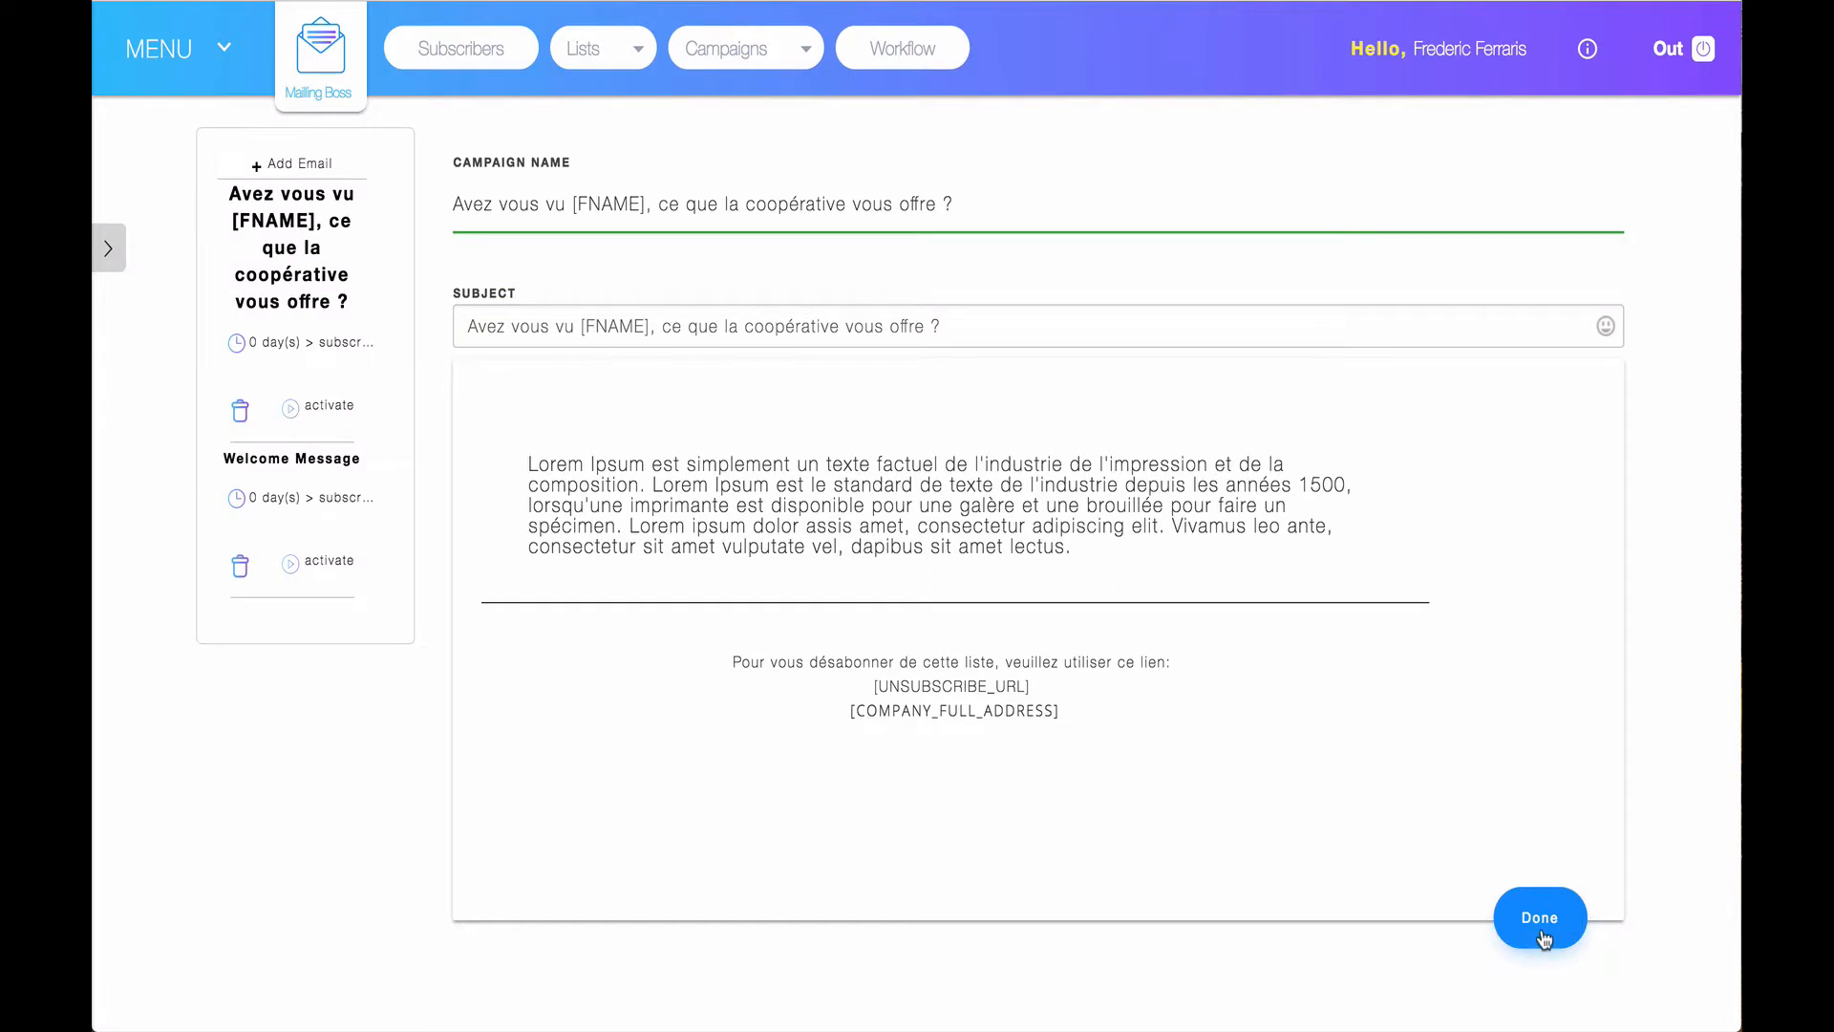
left_click(1545, 933)
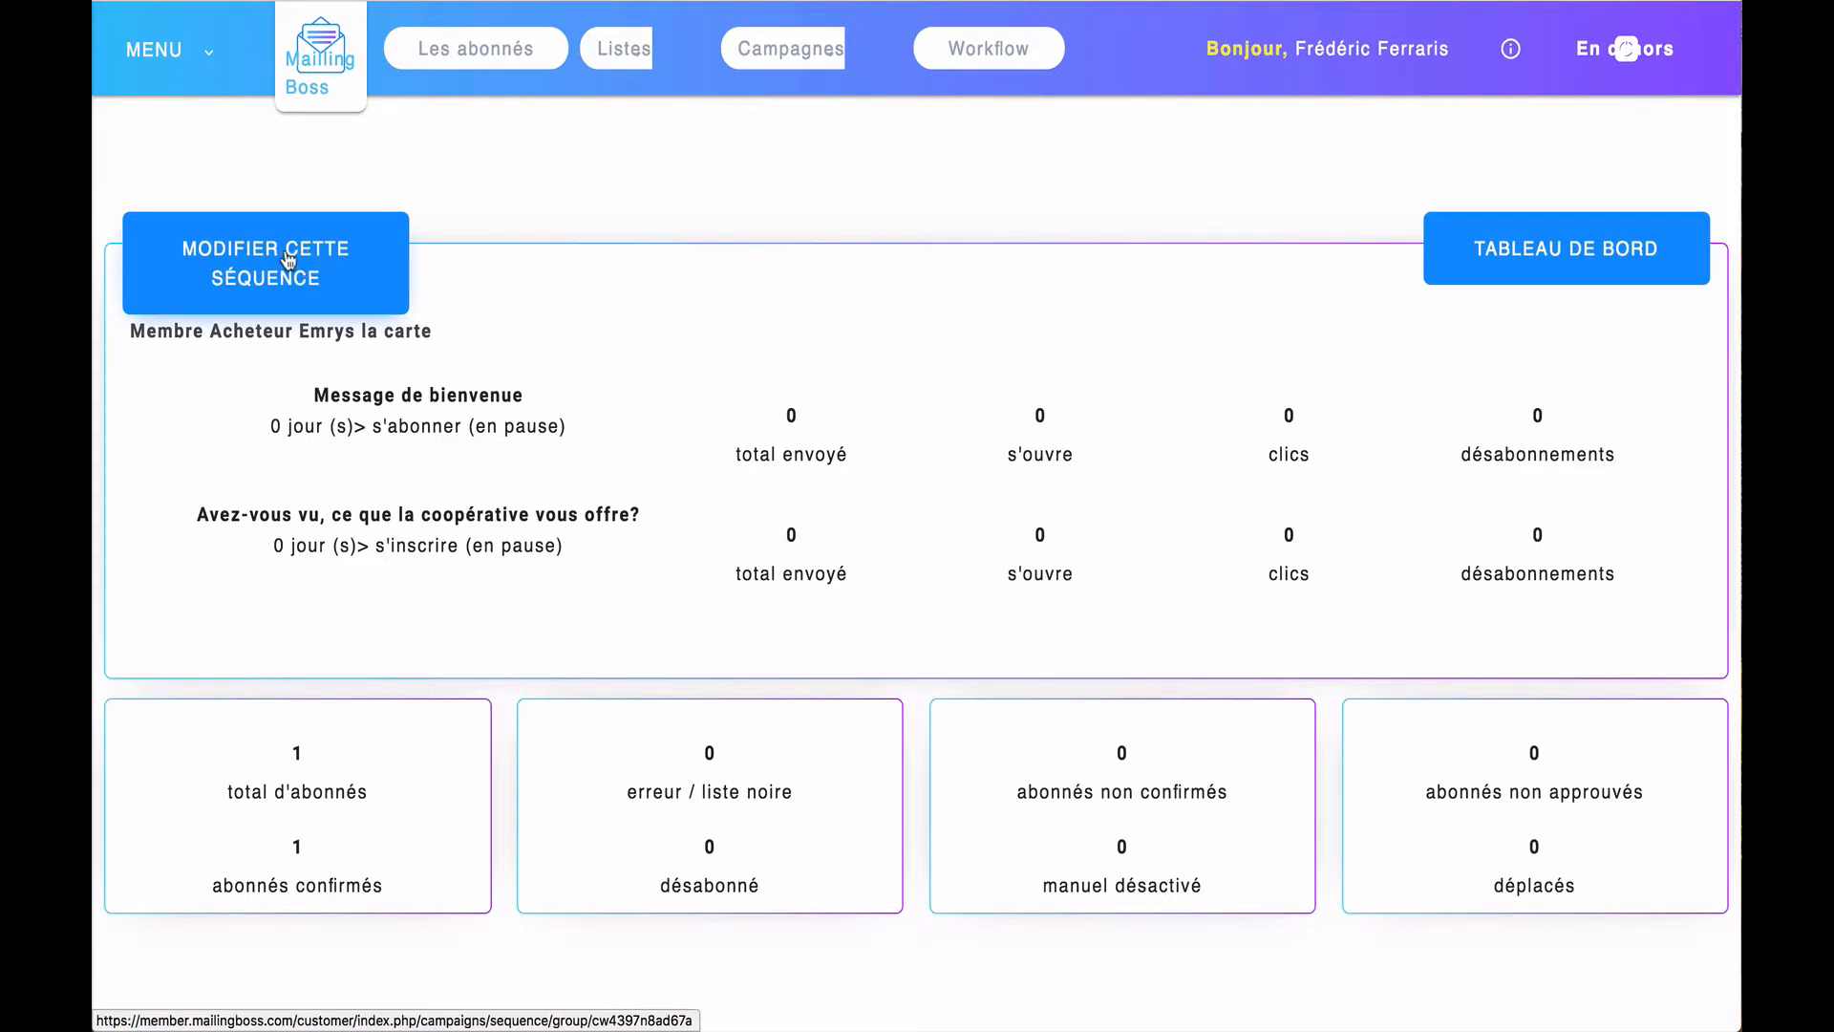
Reopen the Membre Acheteur Emrys la carte sequence for editing and load its Welcome Message email.
left_click(321, 275)
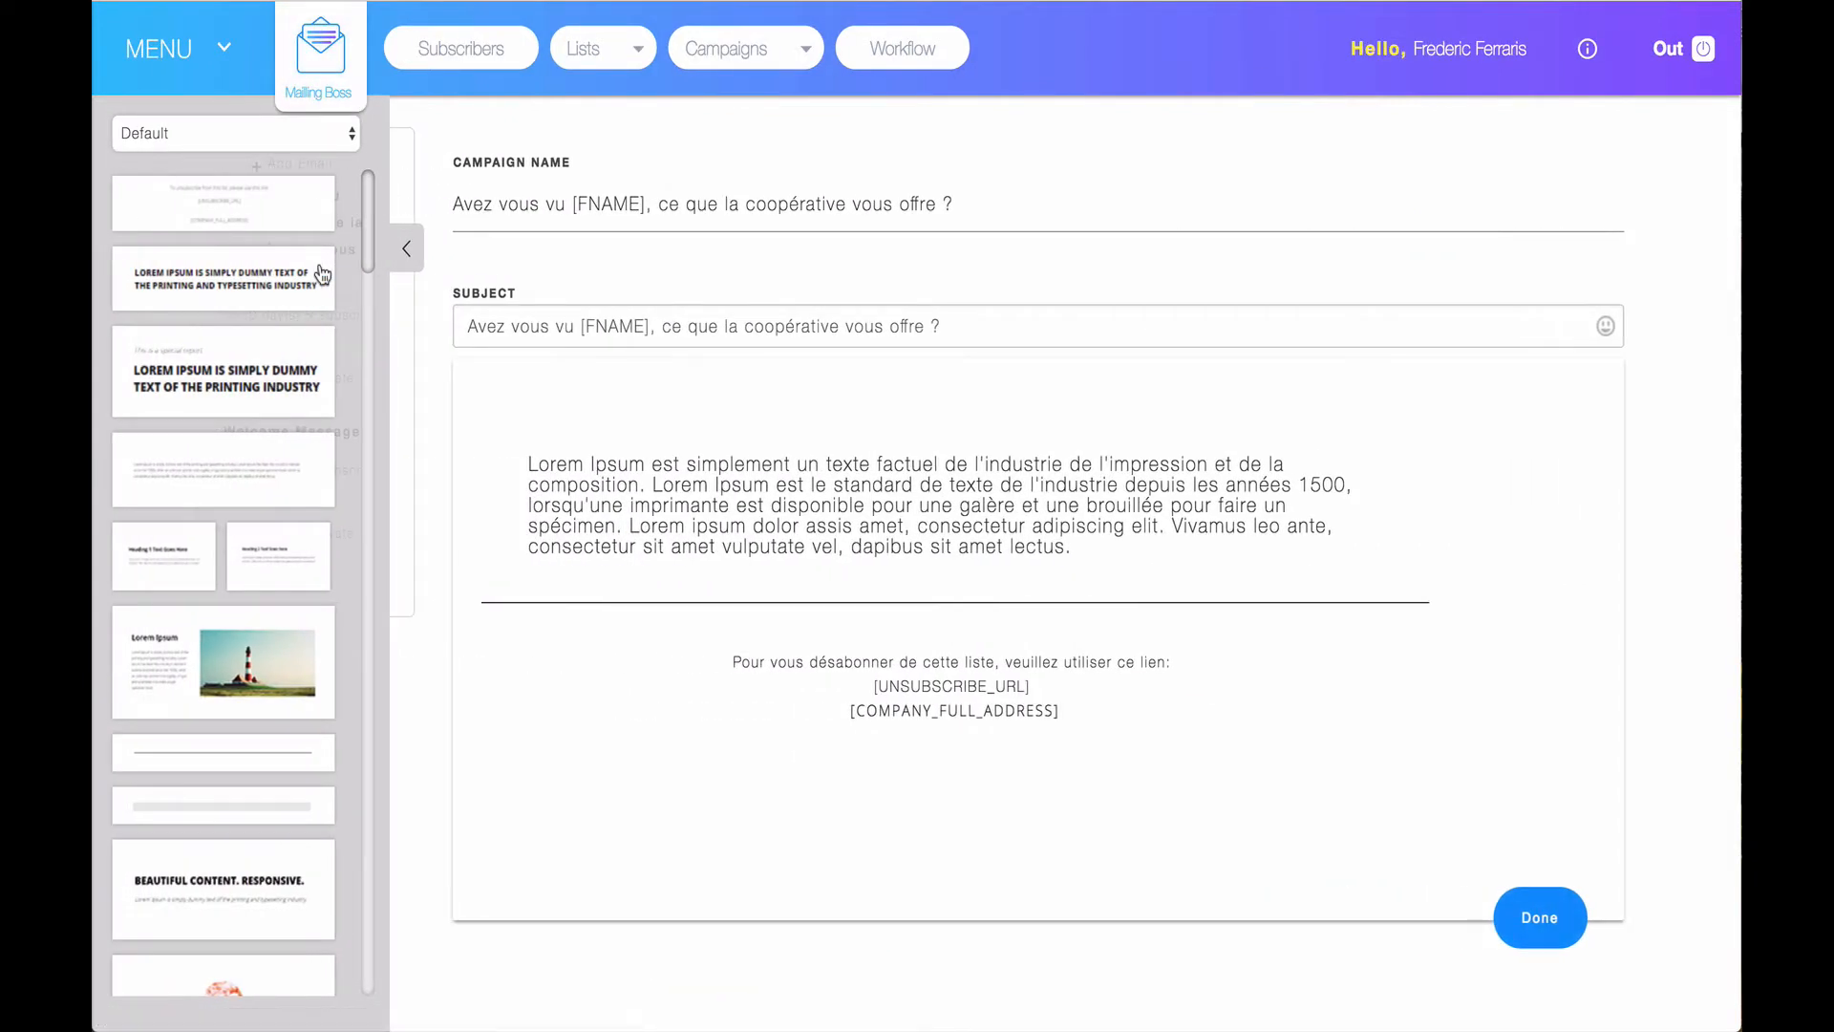
left_click(405, 250)
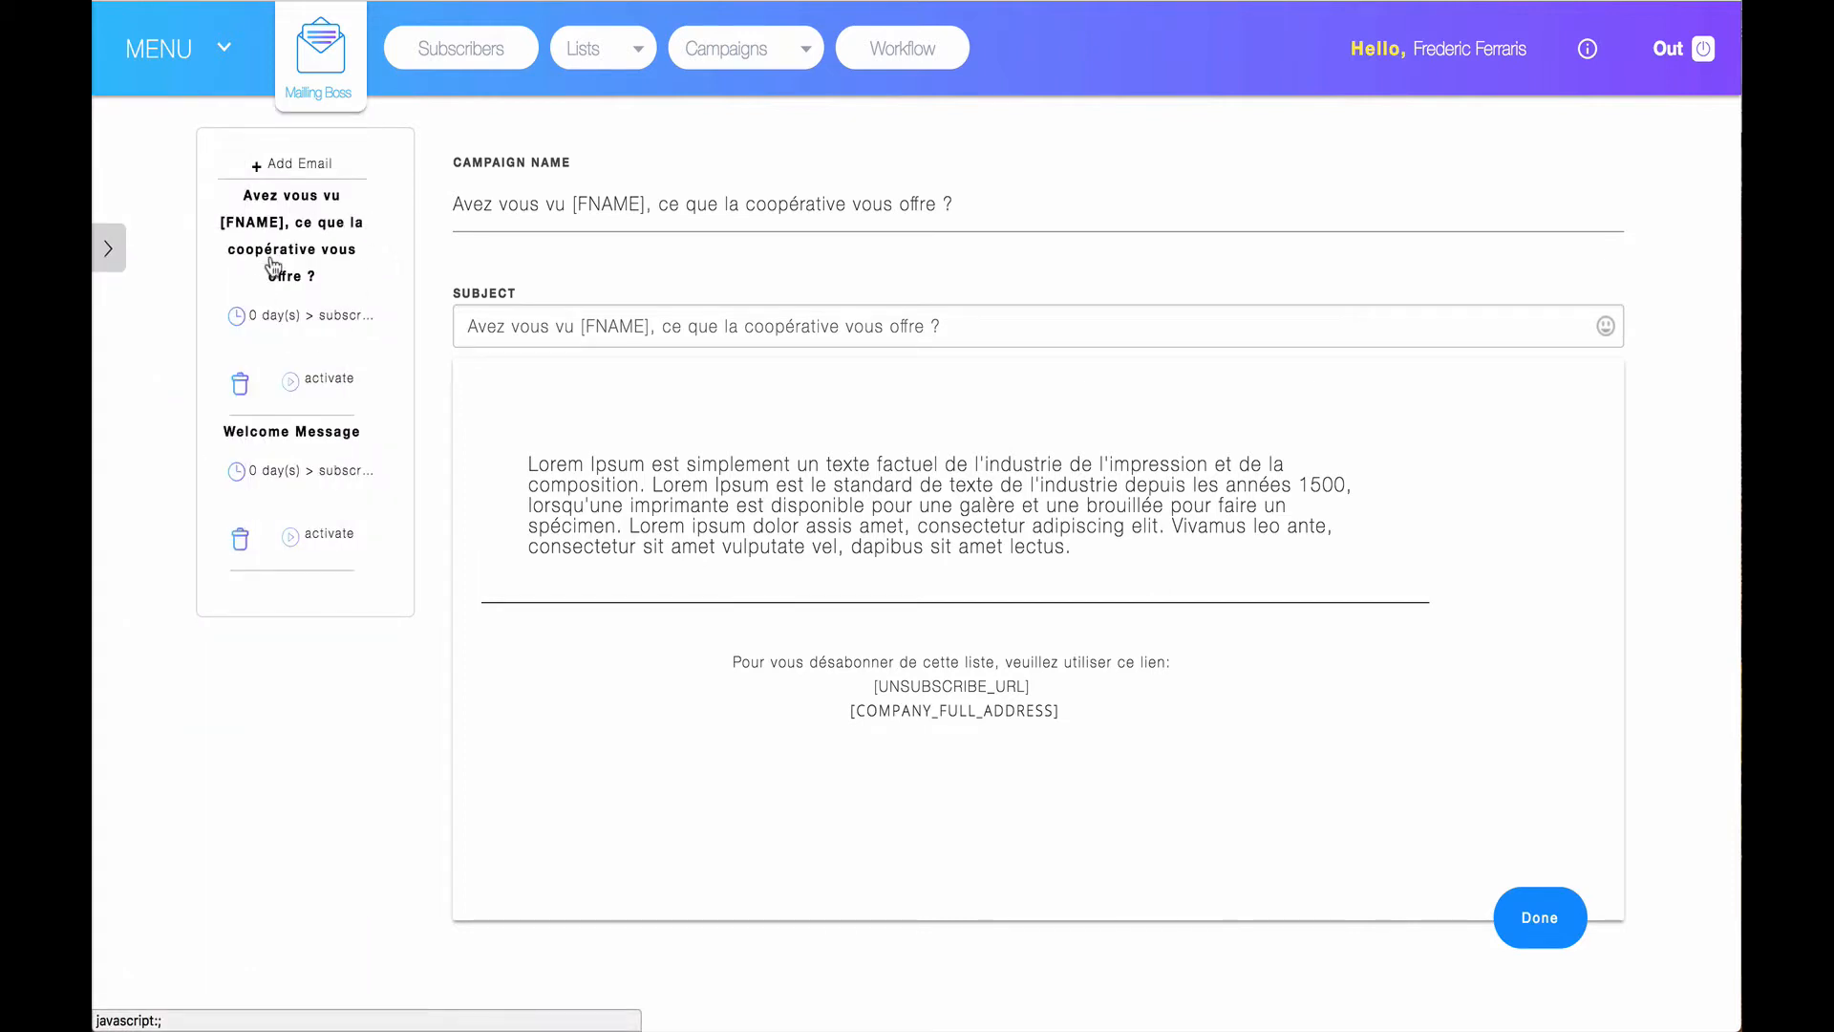
left_click(342, 437)
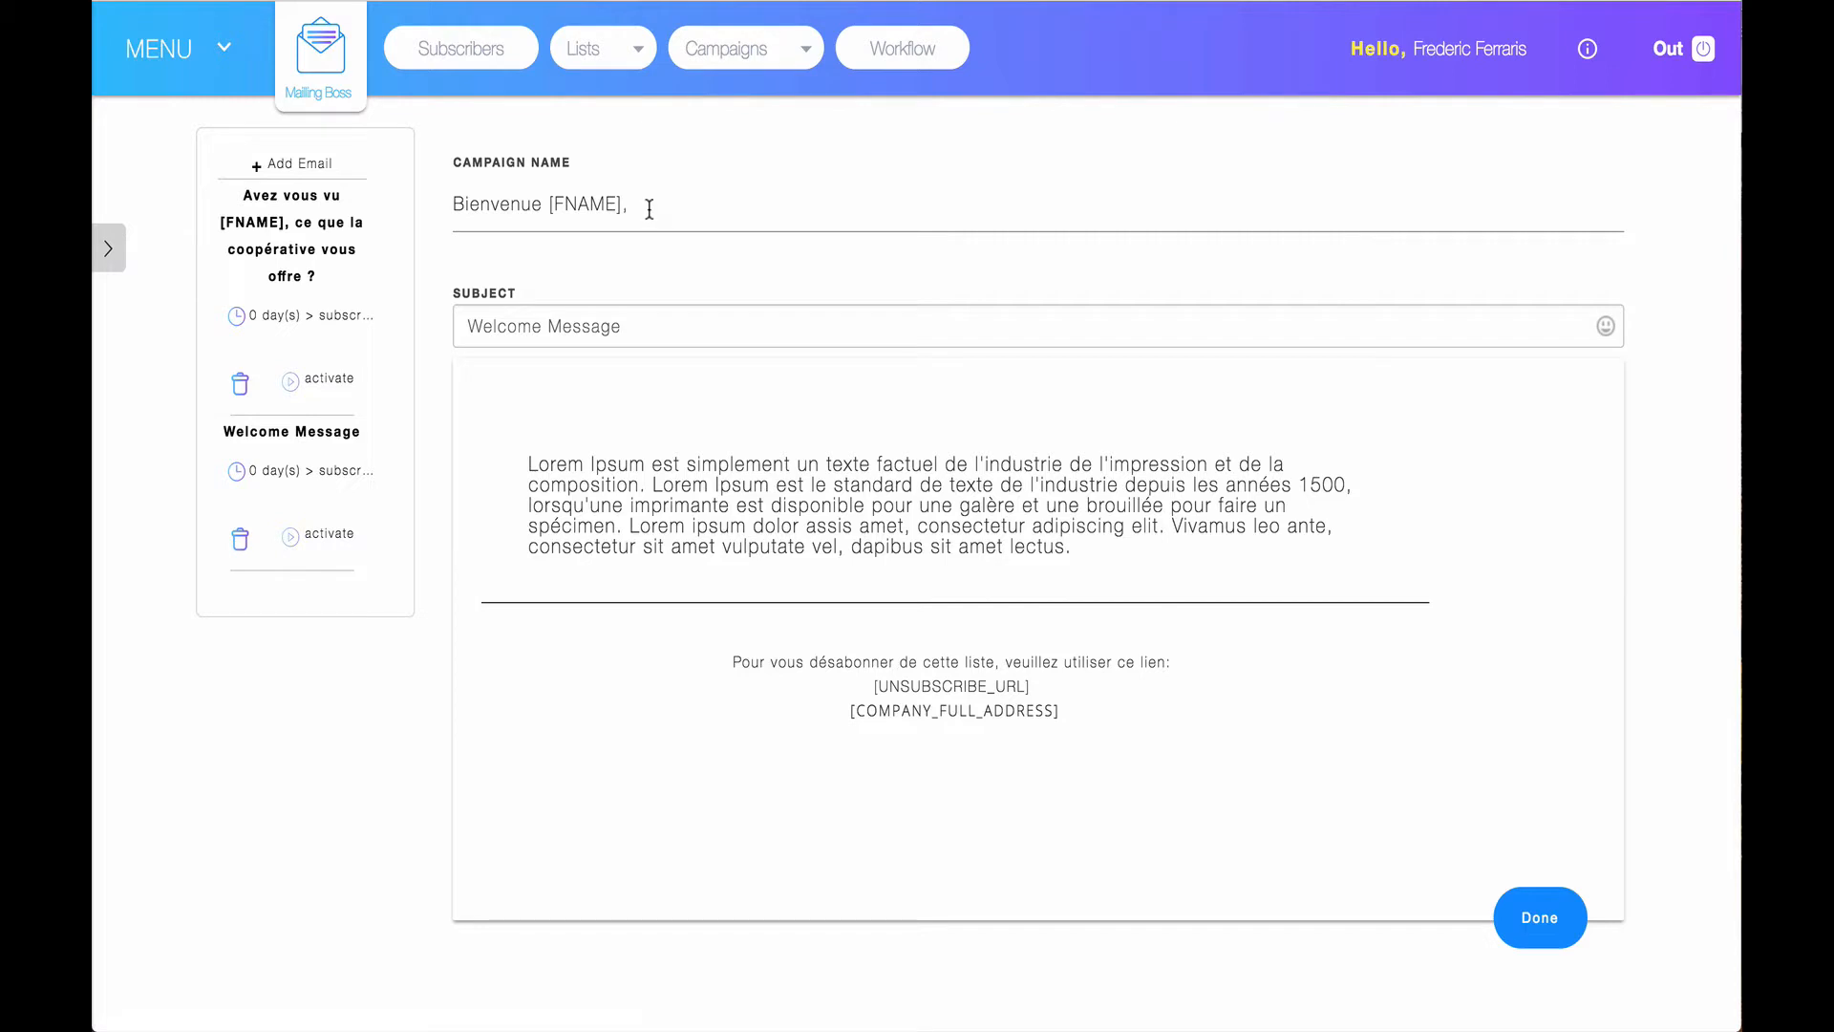
Set the welcome email's subject to "Bienvenue dans la Coopérative de consommateur [FNAME],".
left_click_drag(643, 192, 528, 320)
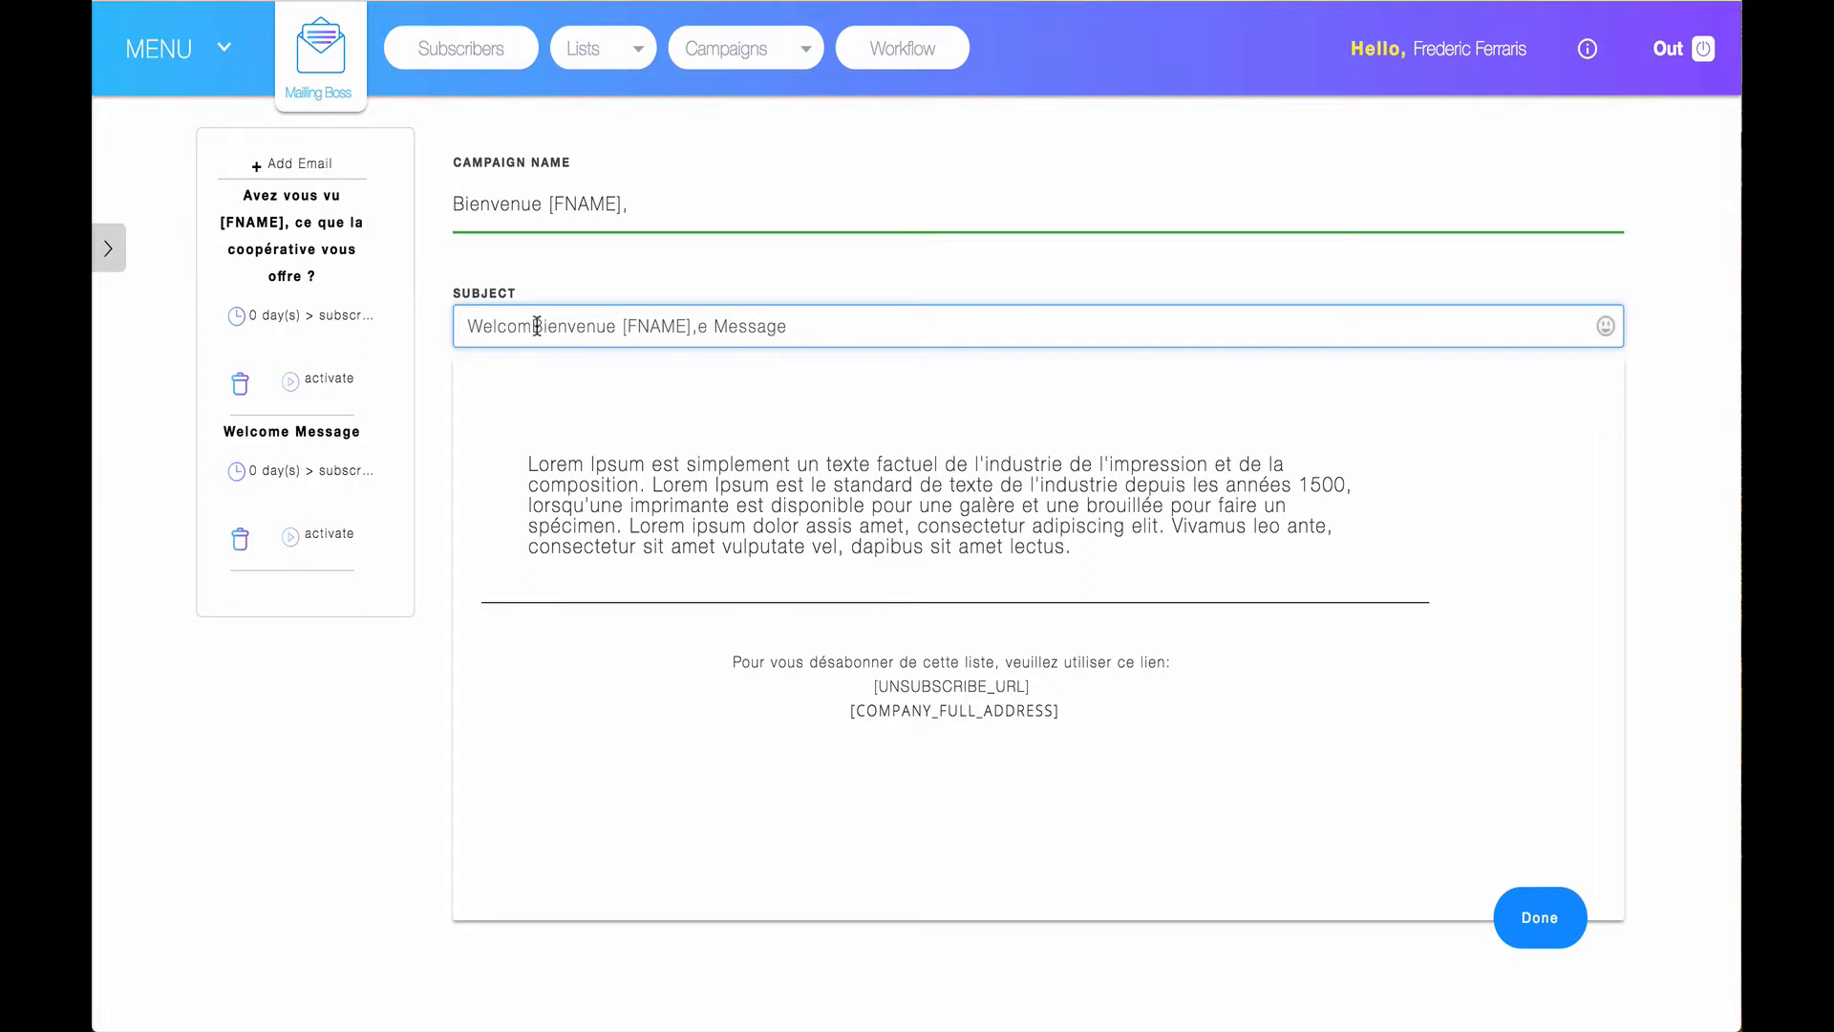
key("BackSpace")
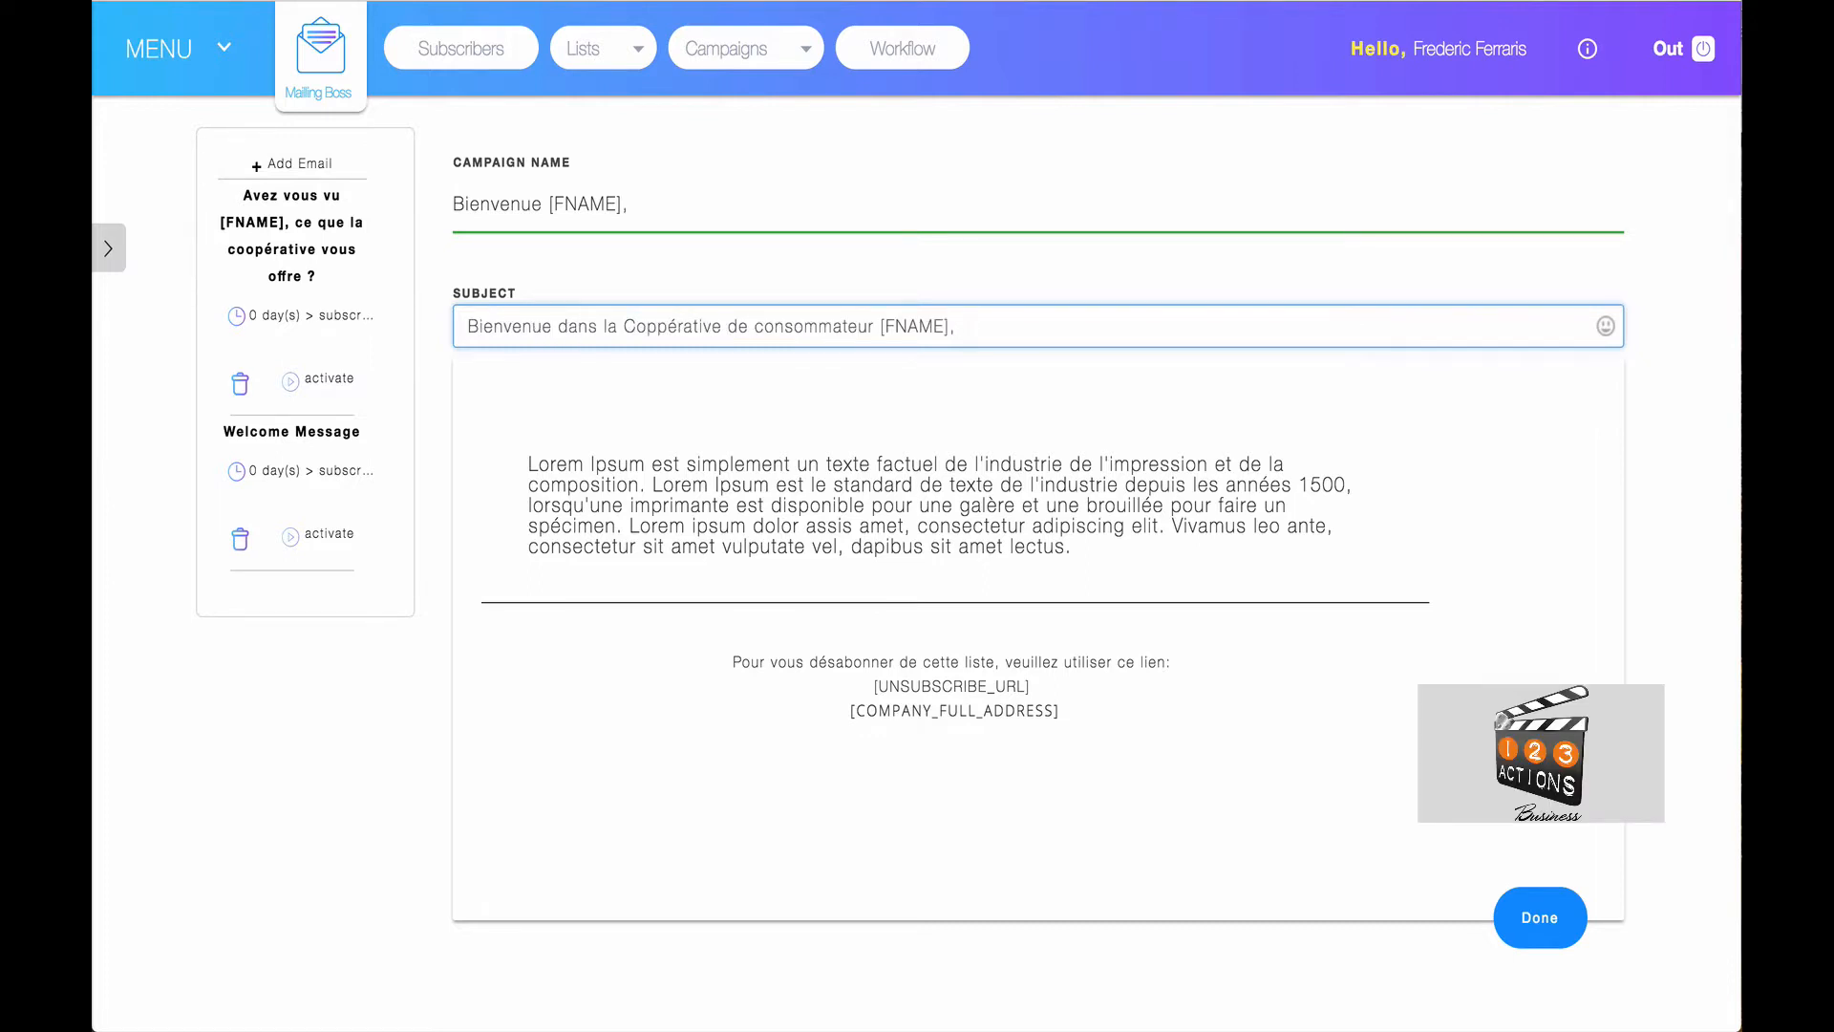
left_click(656, 333)
key("BackSpace")
type("o")
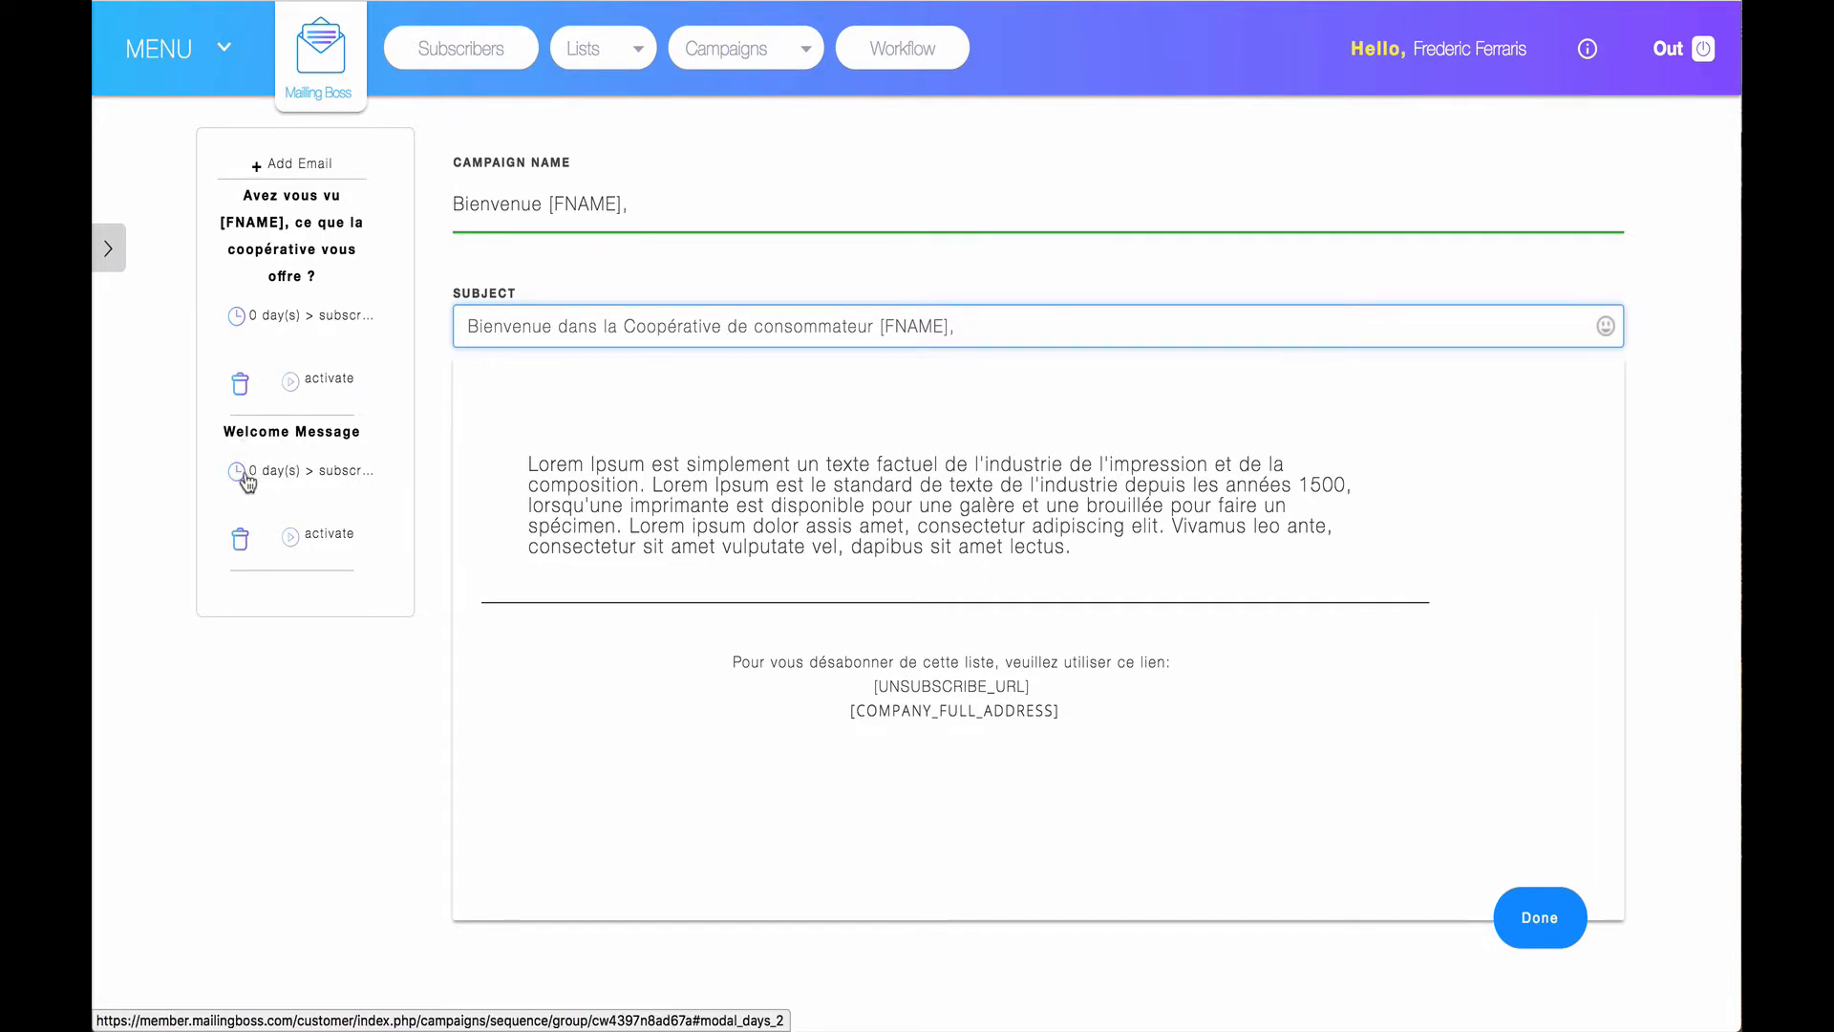
Open the welcome email's campaign options and set it to send to current and future subscribers.
left_click(245, 475)
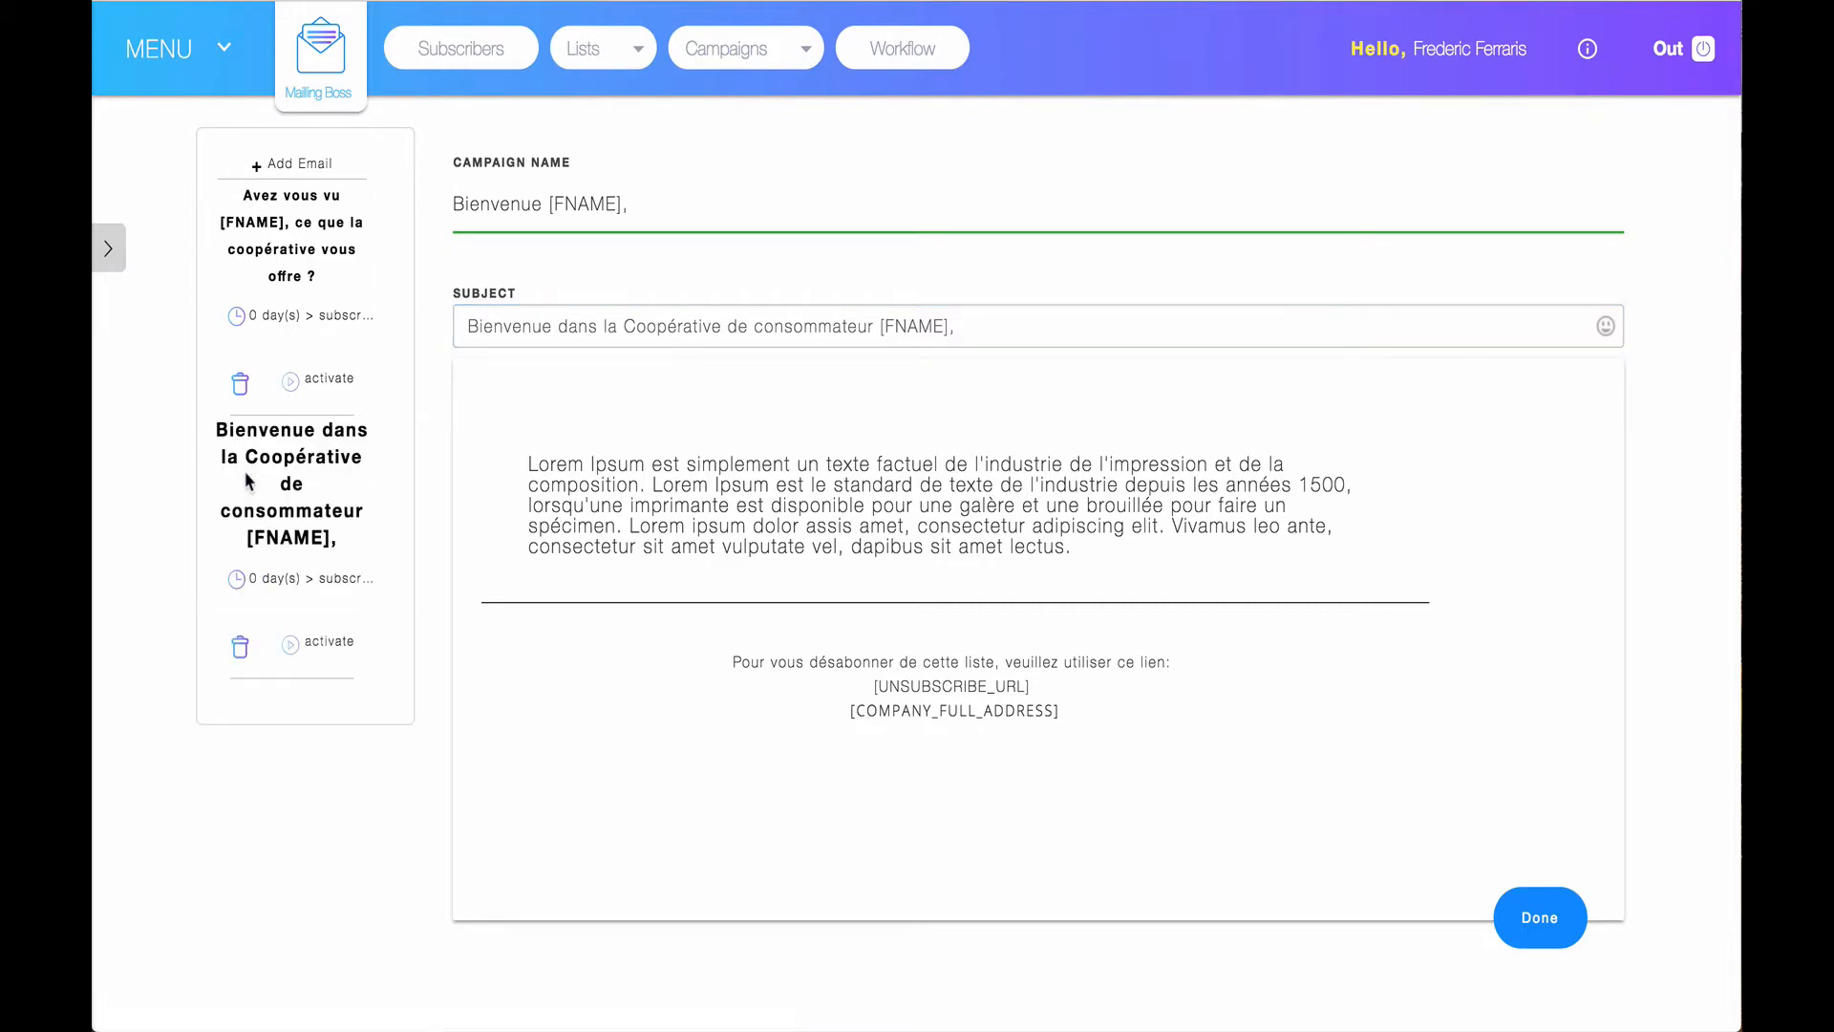
left_click(240, 589)
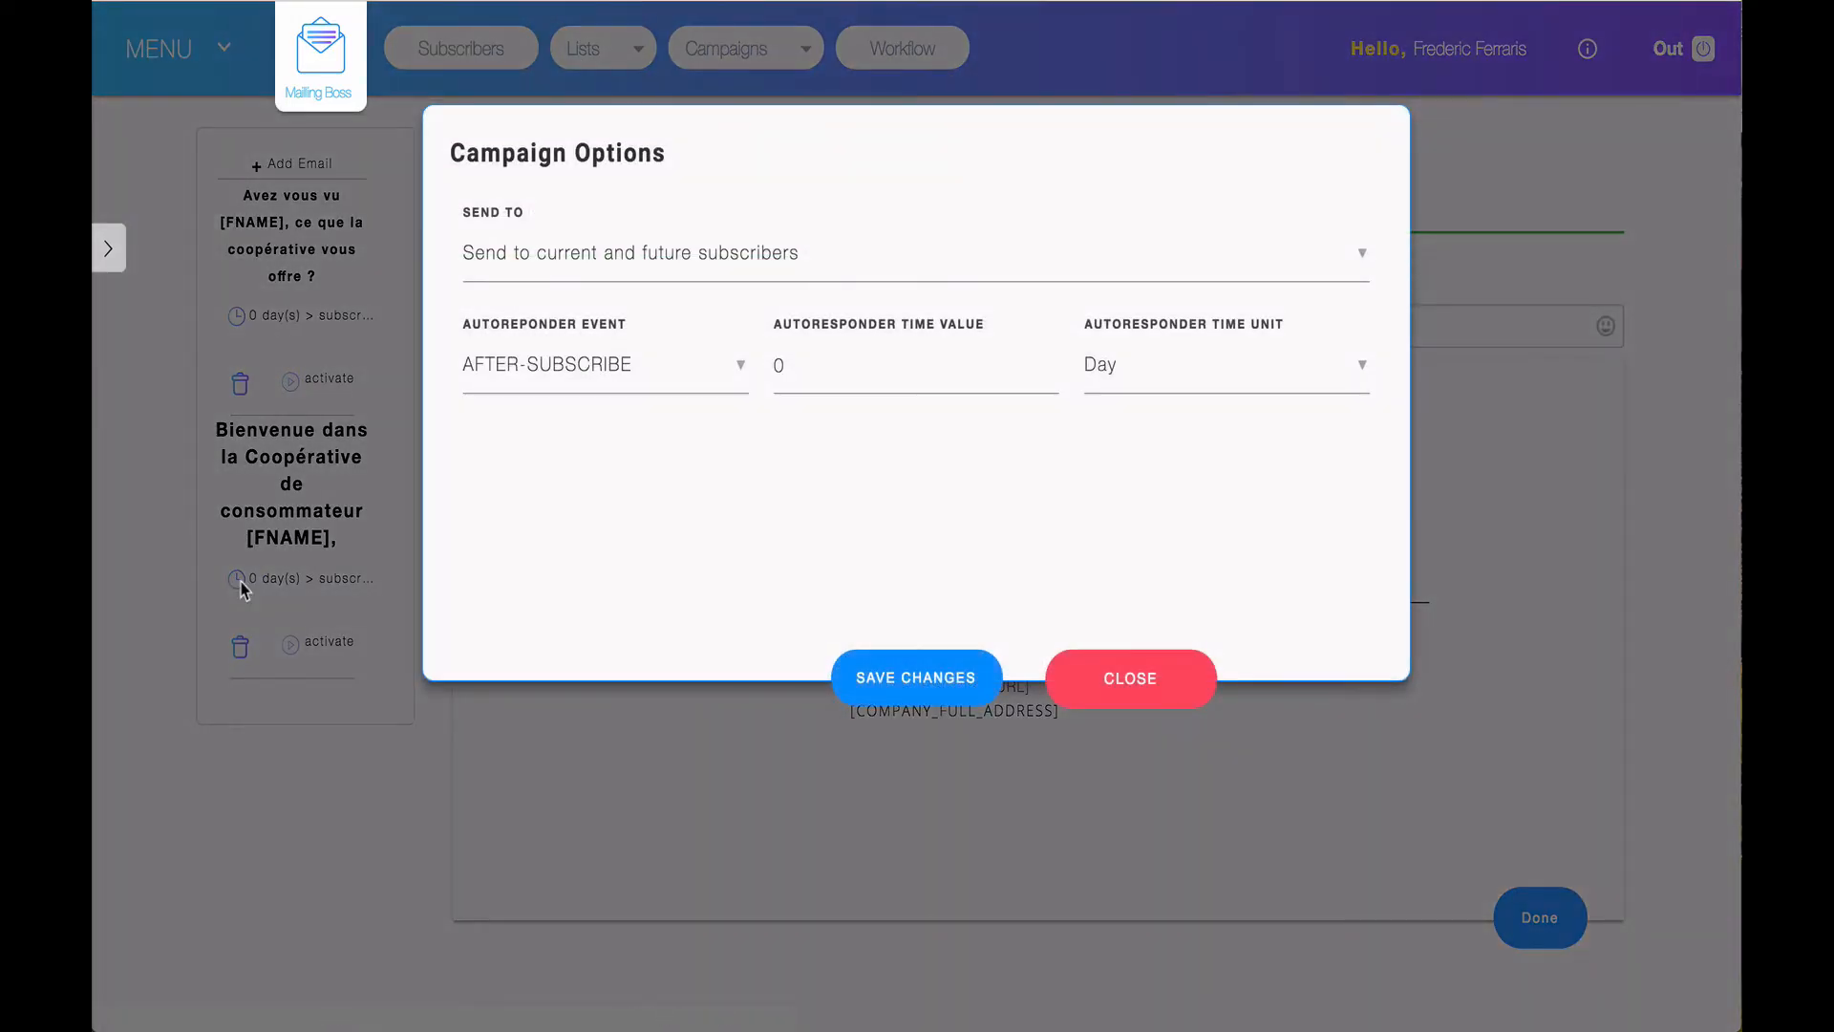
left_click(657, 260)
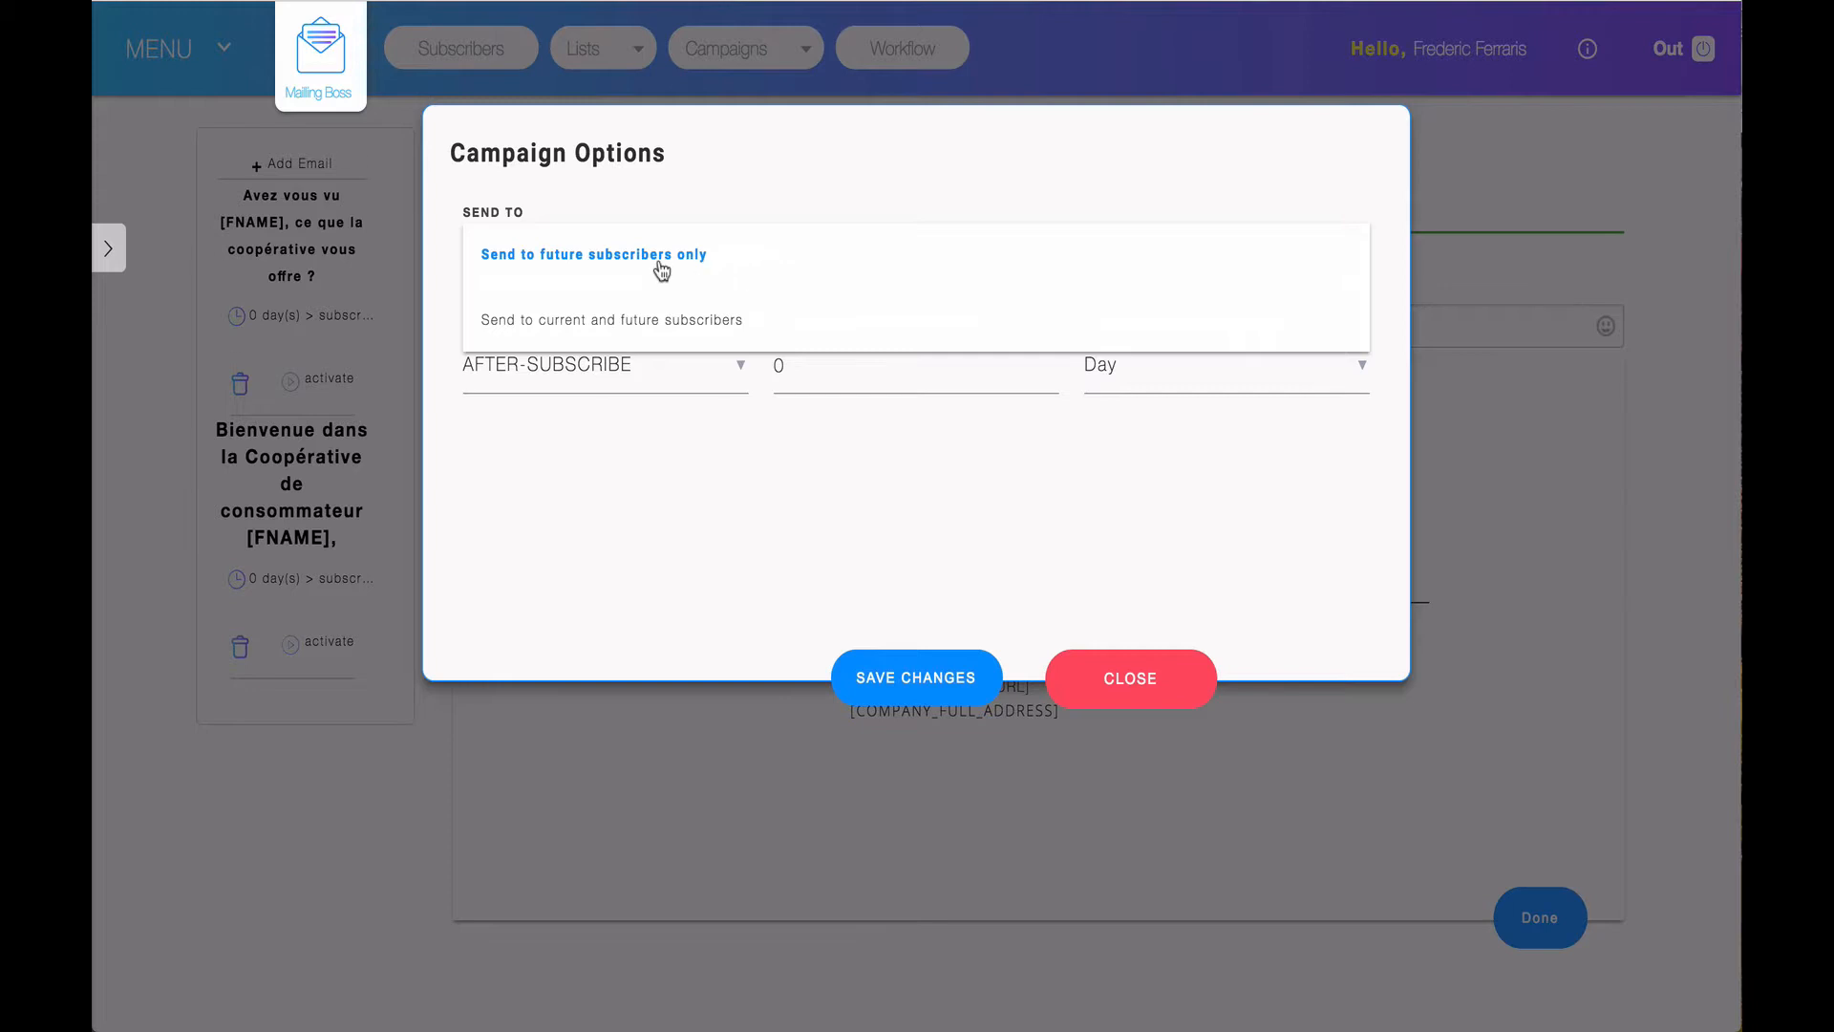
left_click(661, 319)
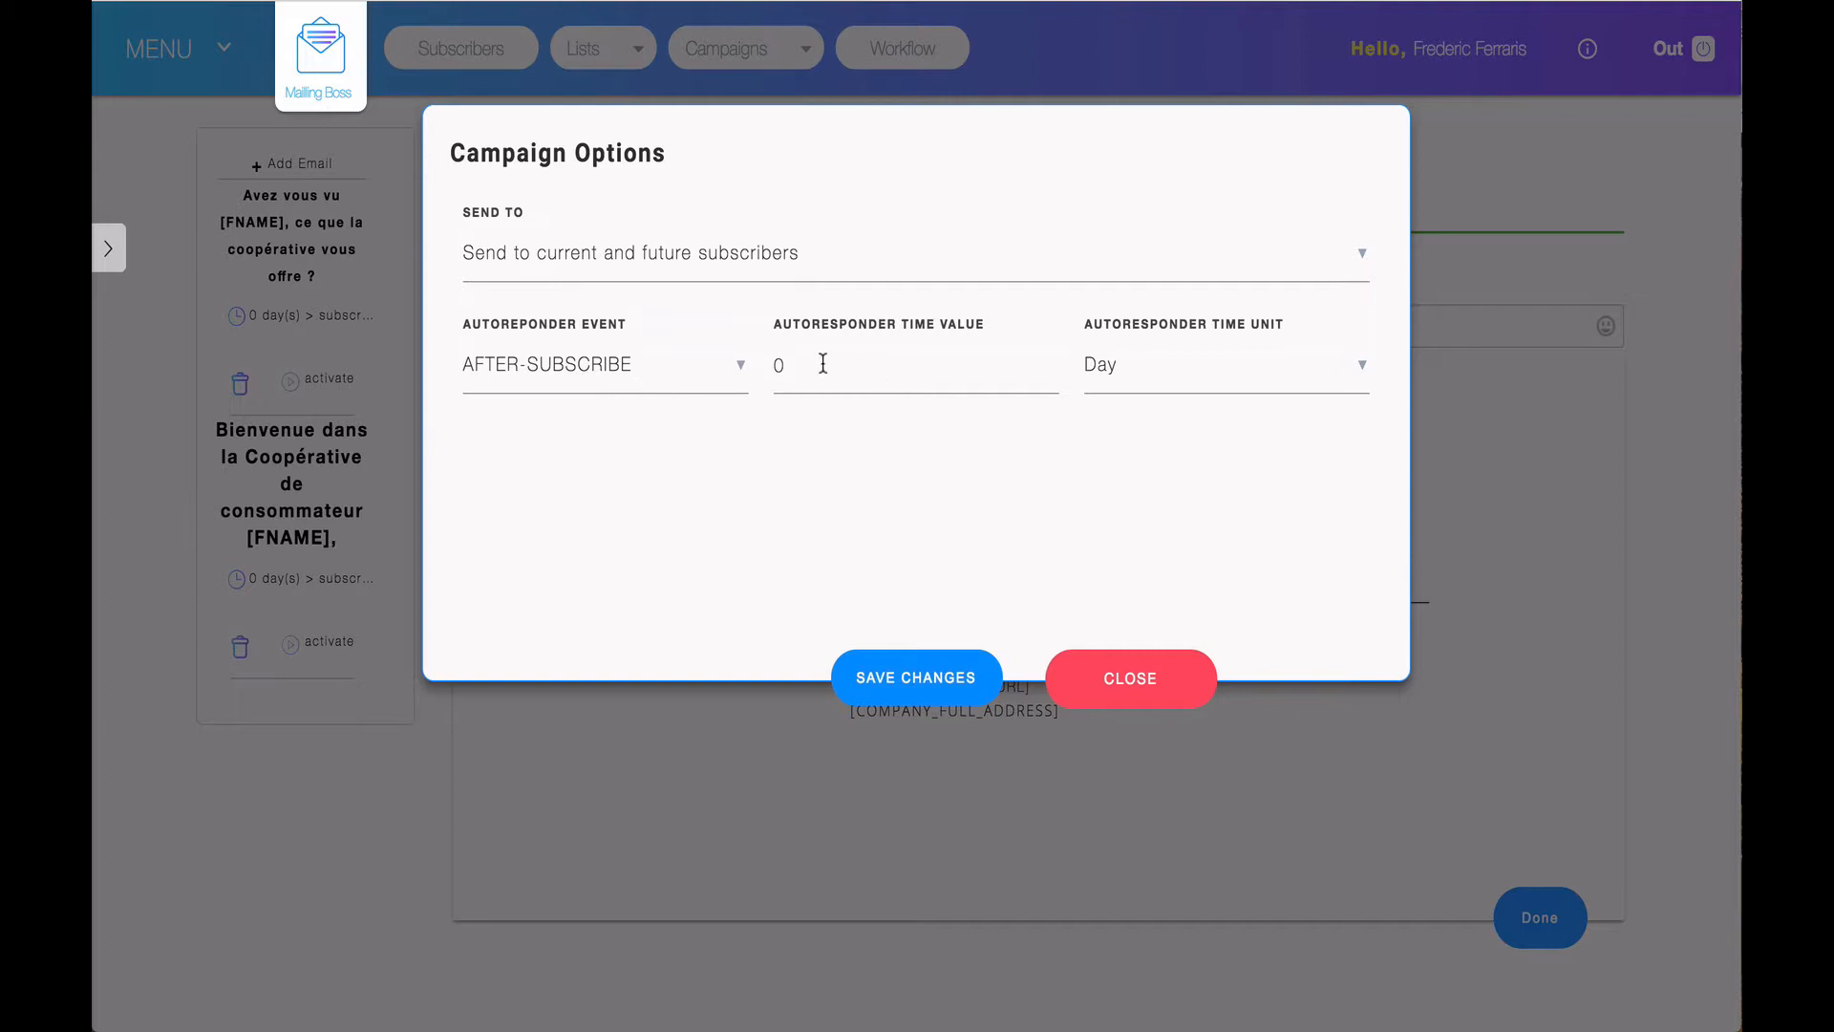
Set the autoresponder time unit to Minute, try a time value of 15 and change it to 1.
left_click(1141, 373)
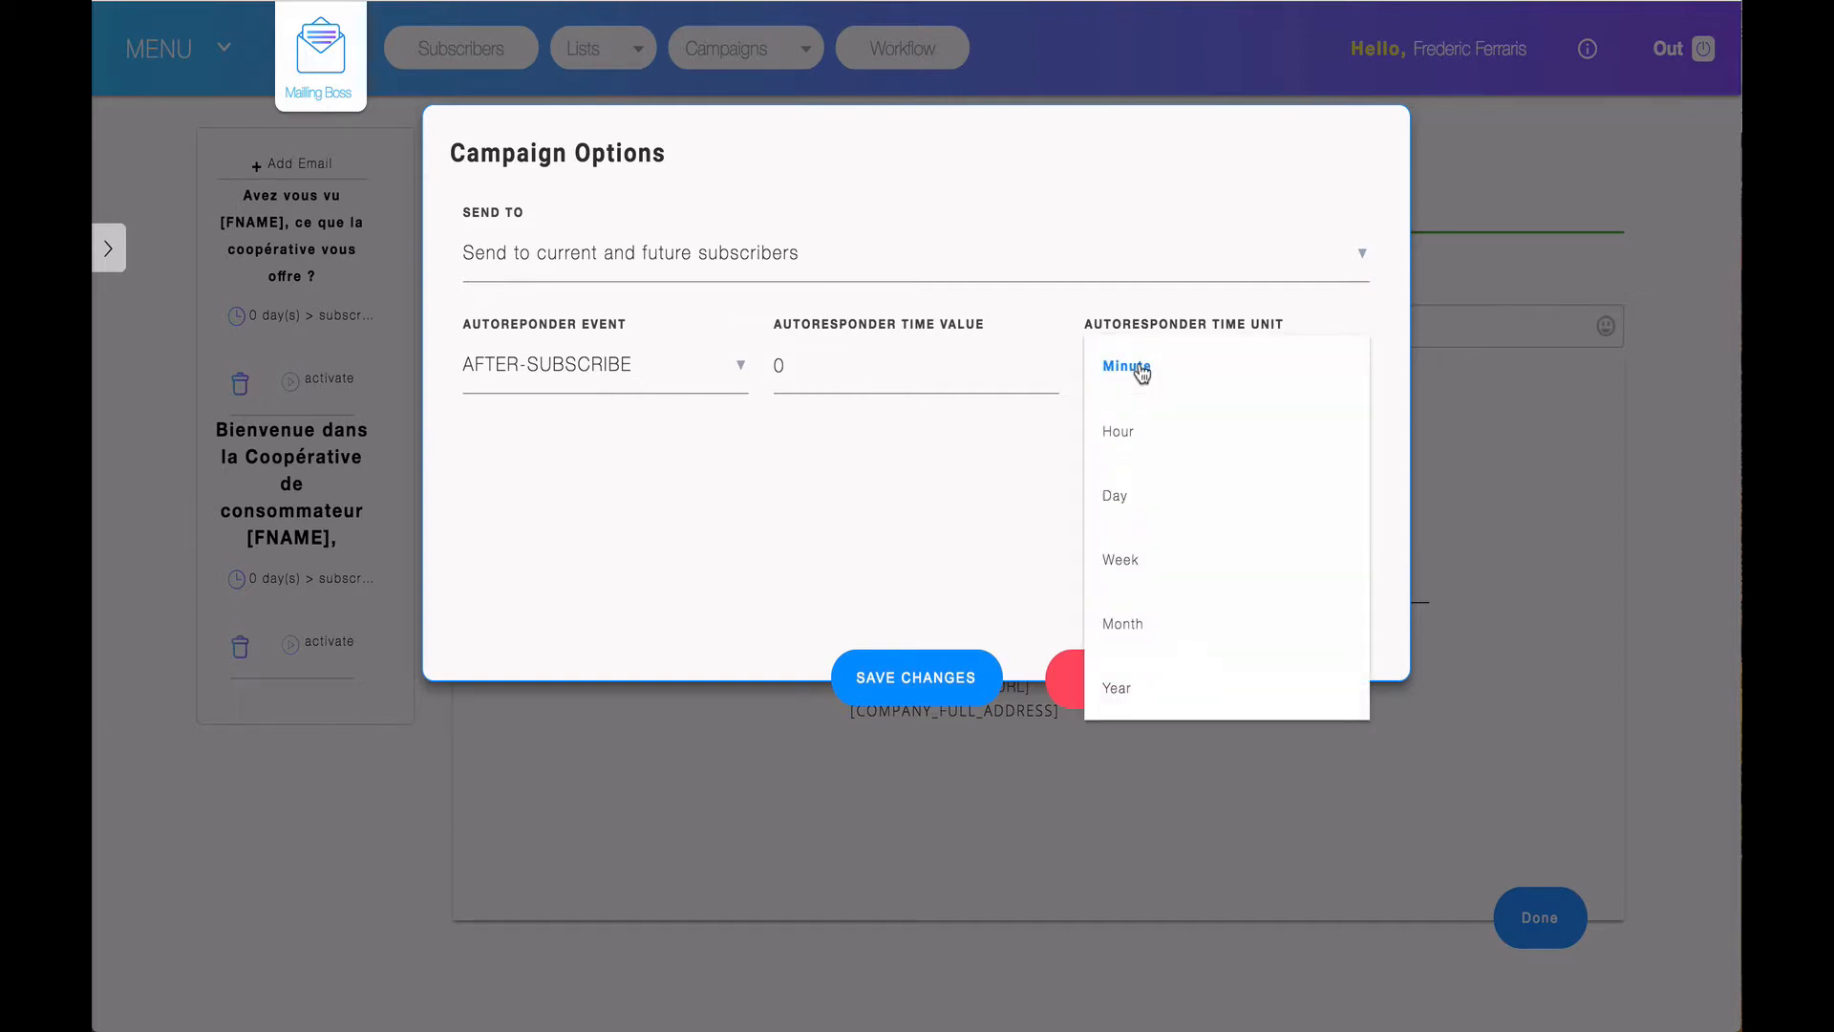
left_click(1141, 373)
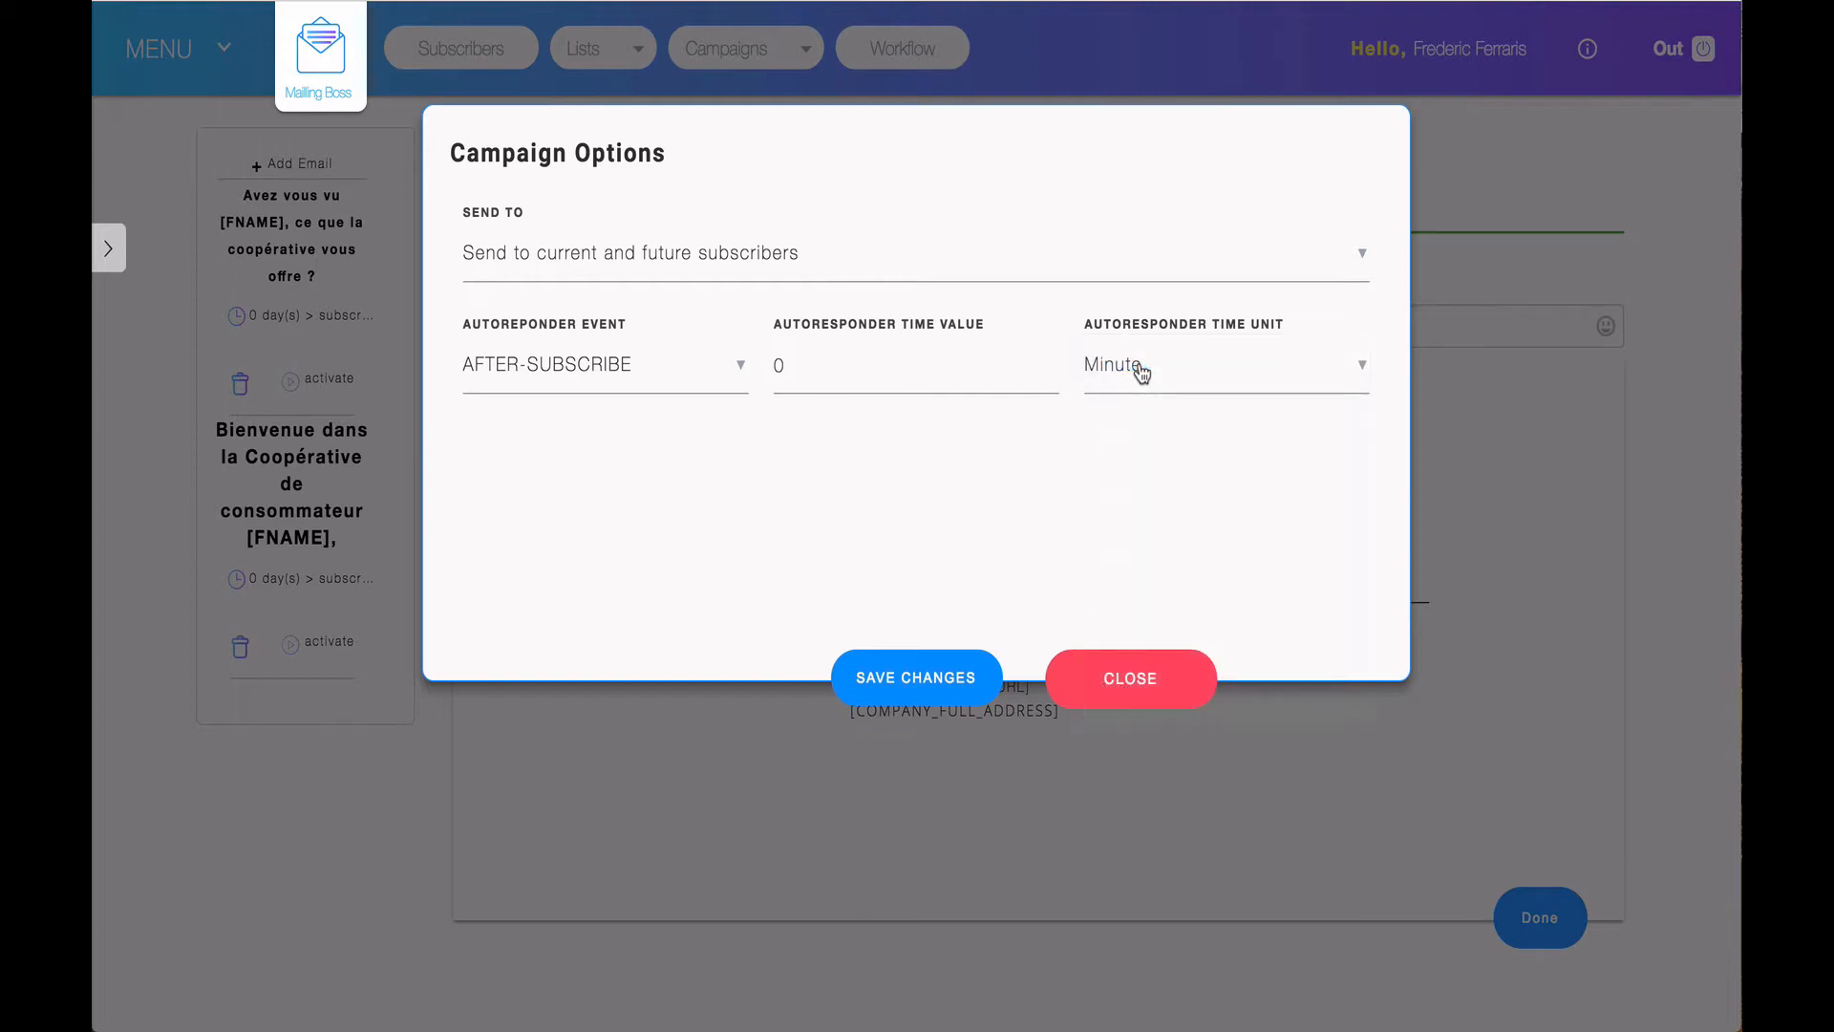
left_click_drag(797, 363, 768, 368)
type("15")
left_click(841, 456)
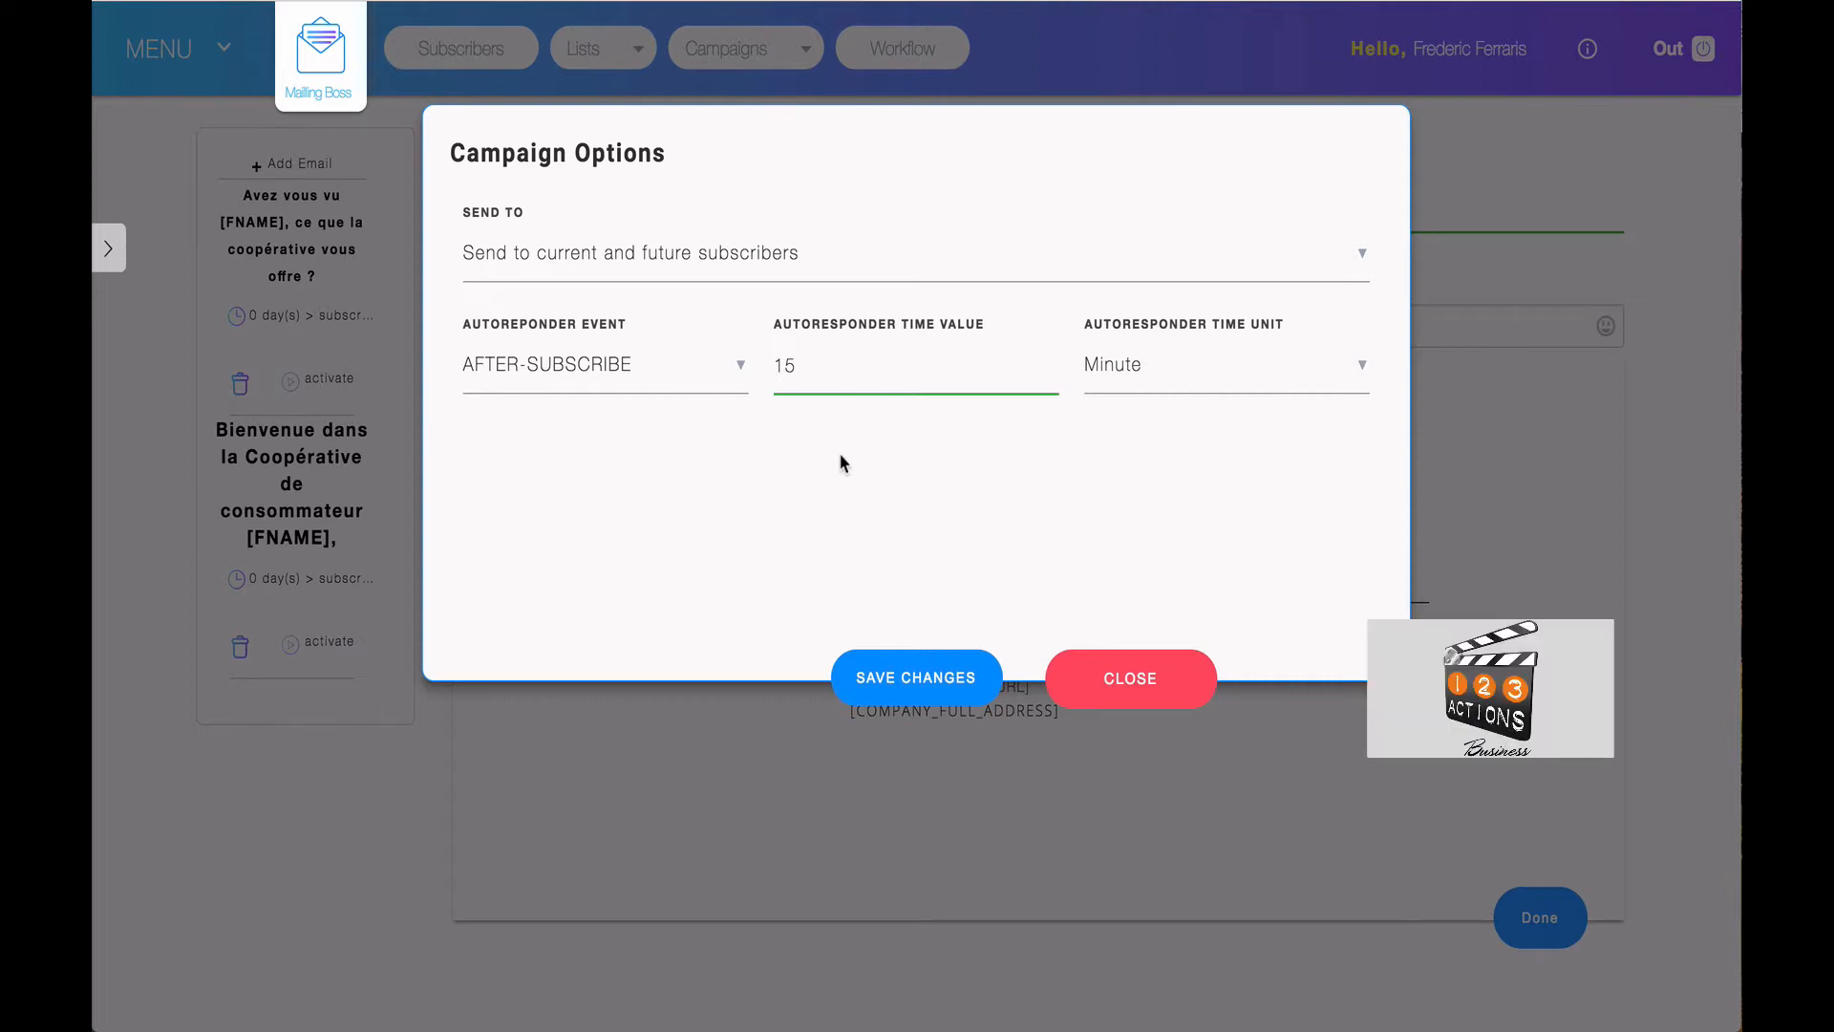
left_click_drag(800, 365, 752, 371)
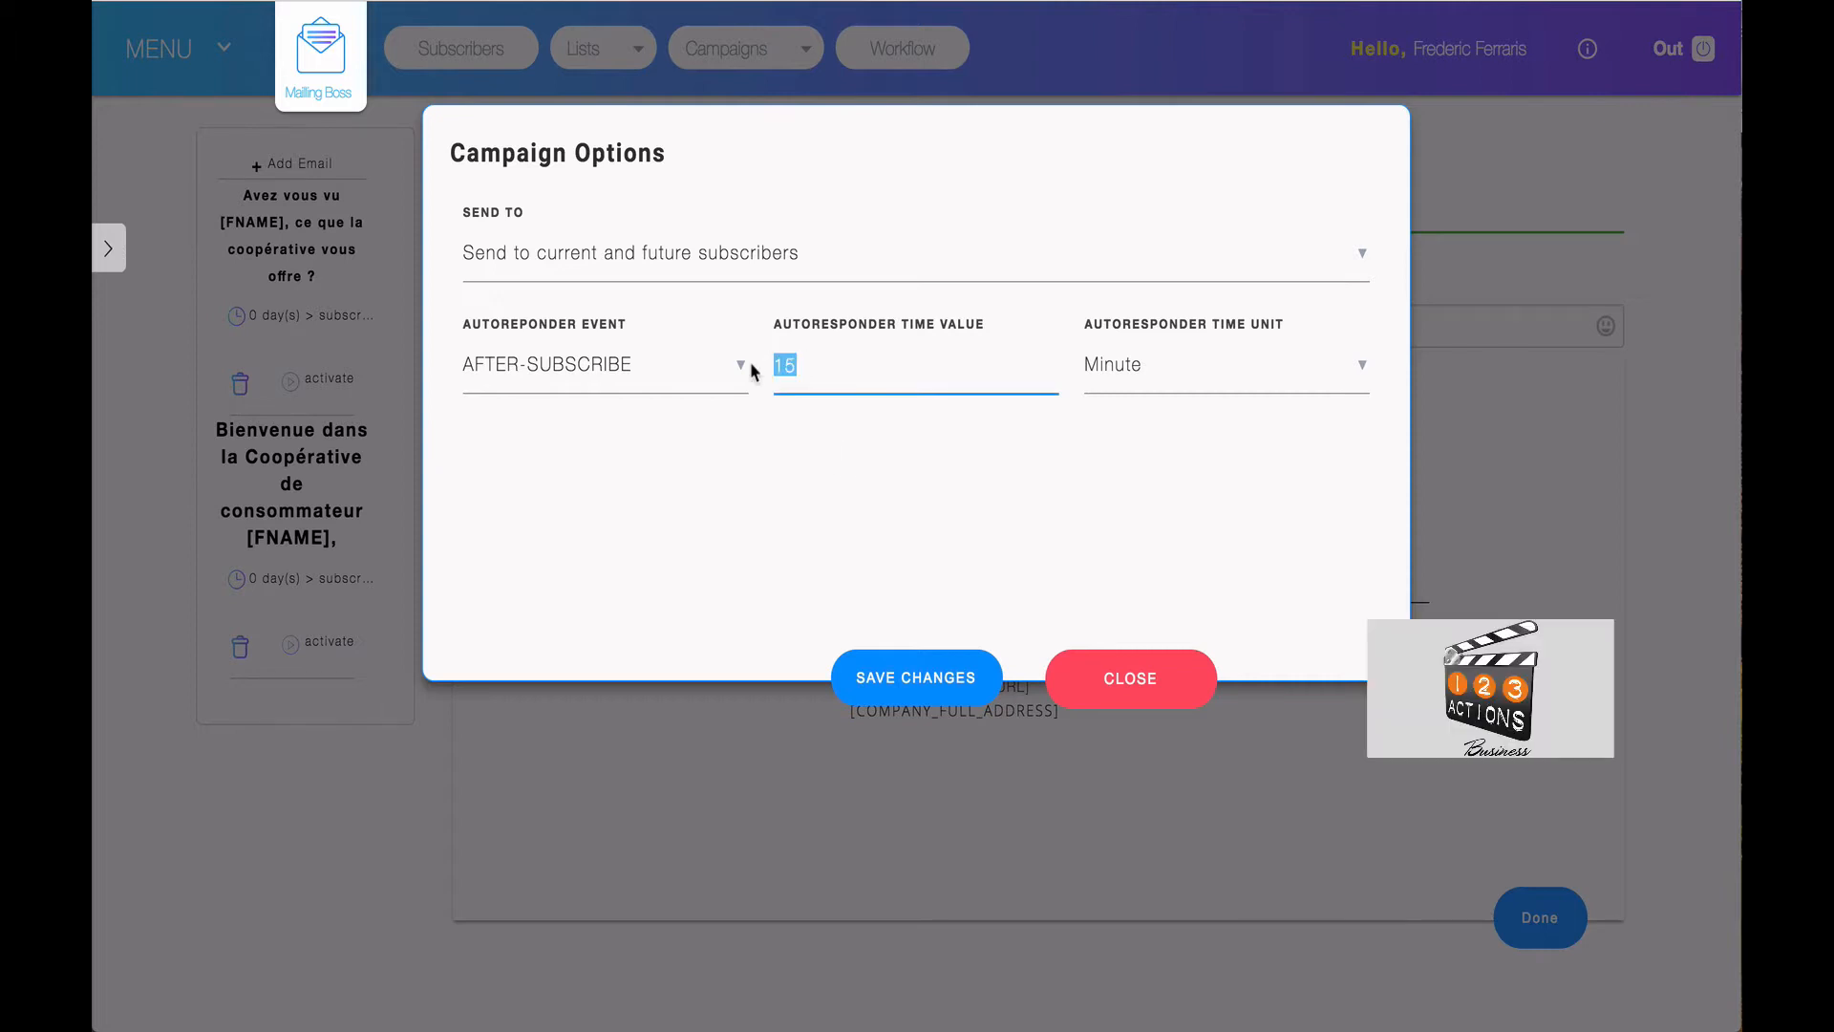
type("1")
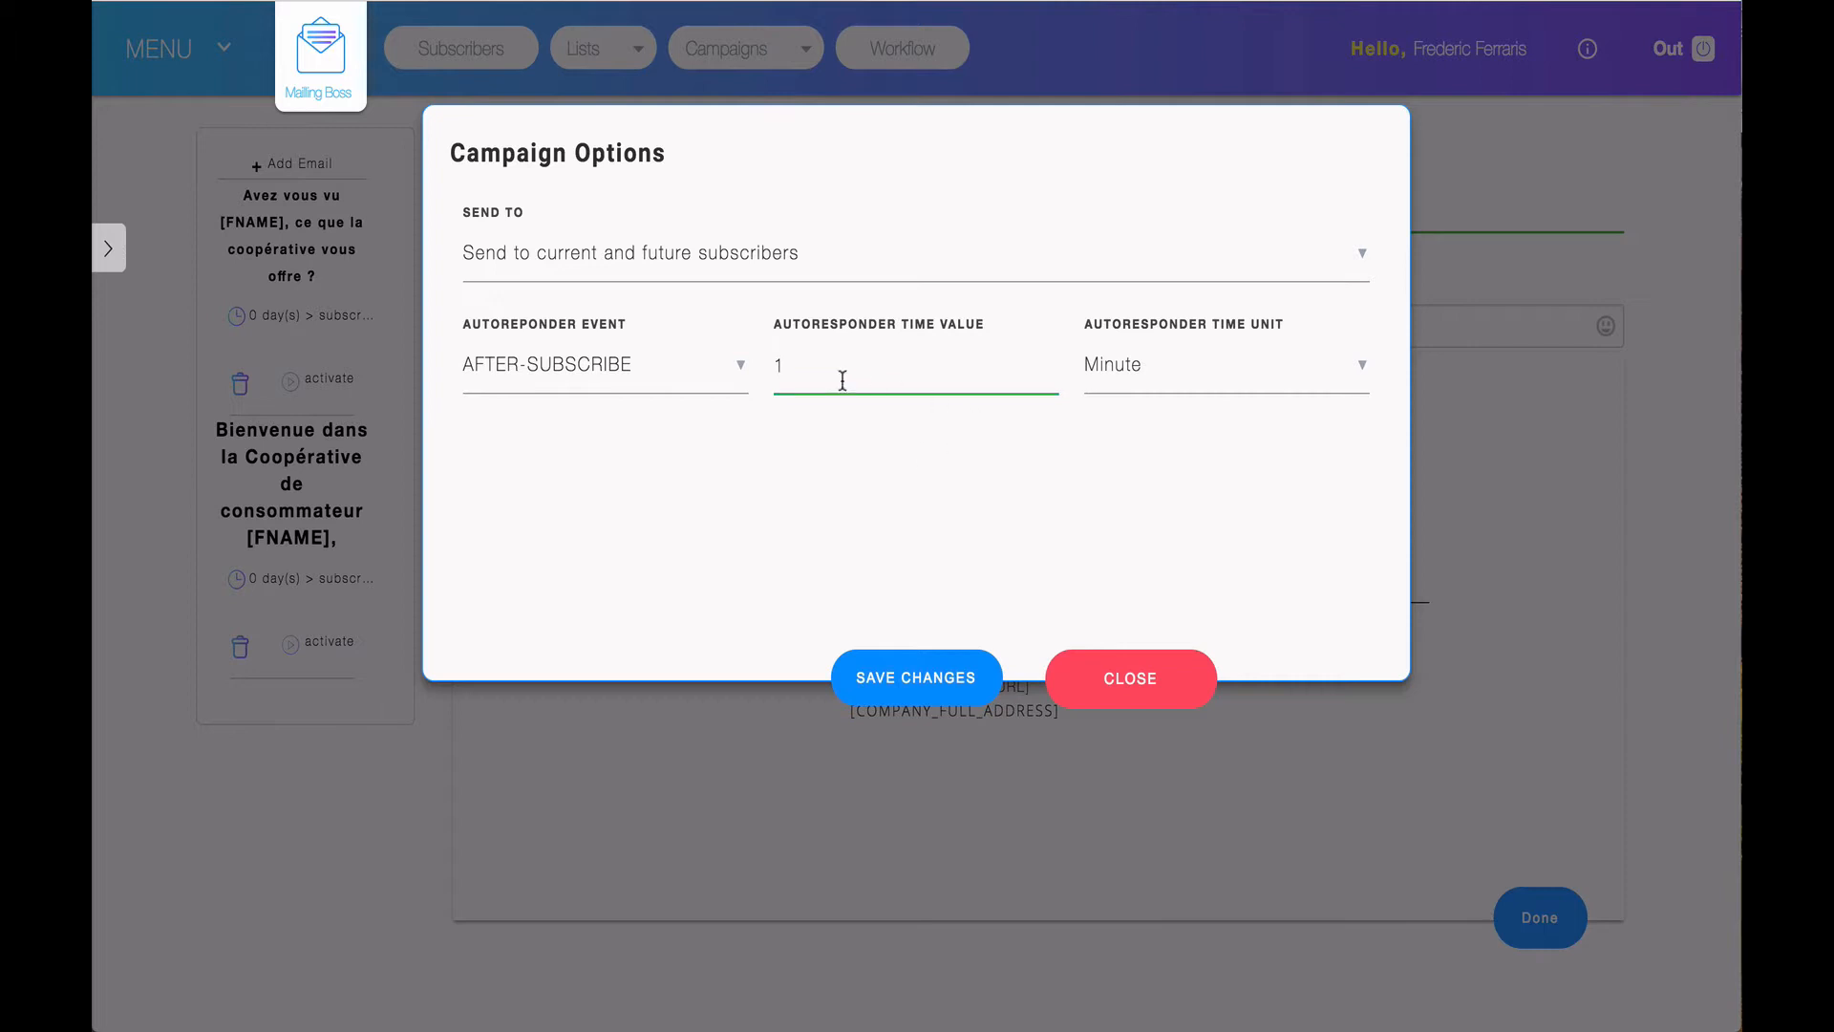
Set the welcome email's autoresponder time value to 0 and keep Minute as the time unit.
left_click_drag(820, 375, 750, 382)
type("0")
left_click(1158, 375)
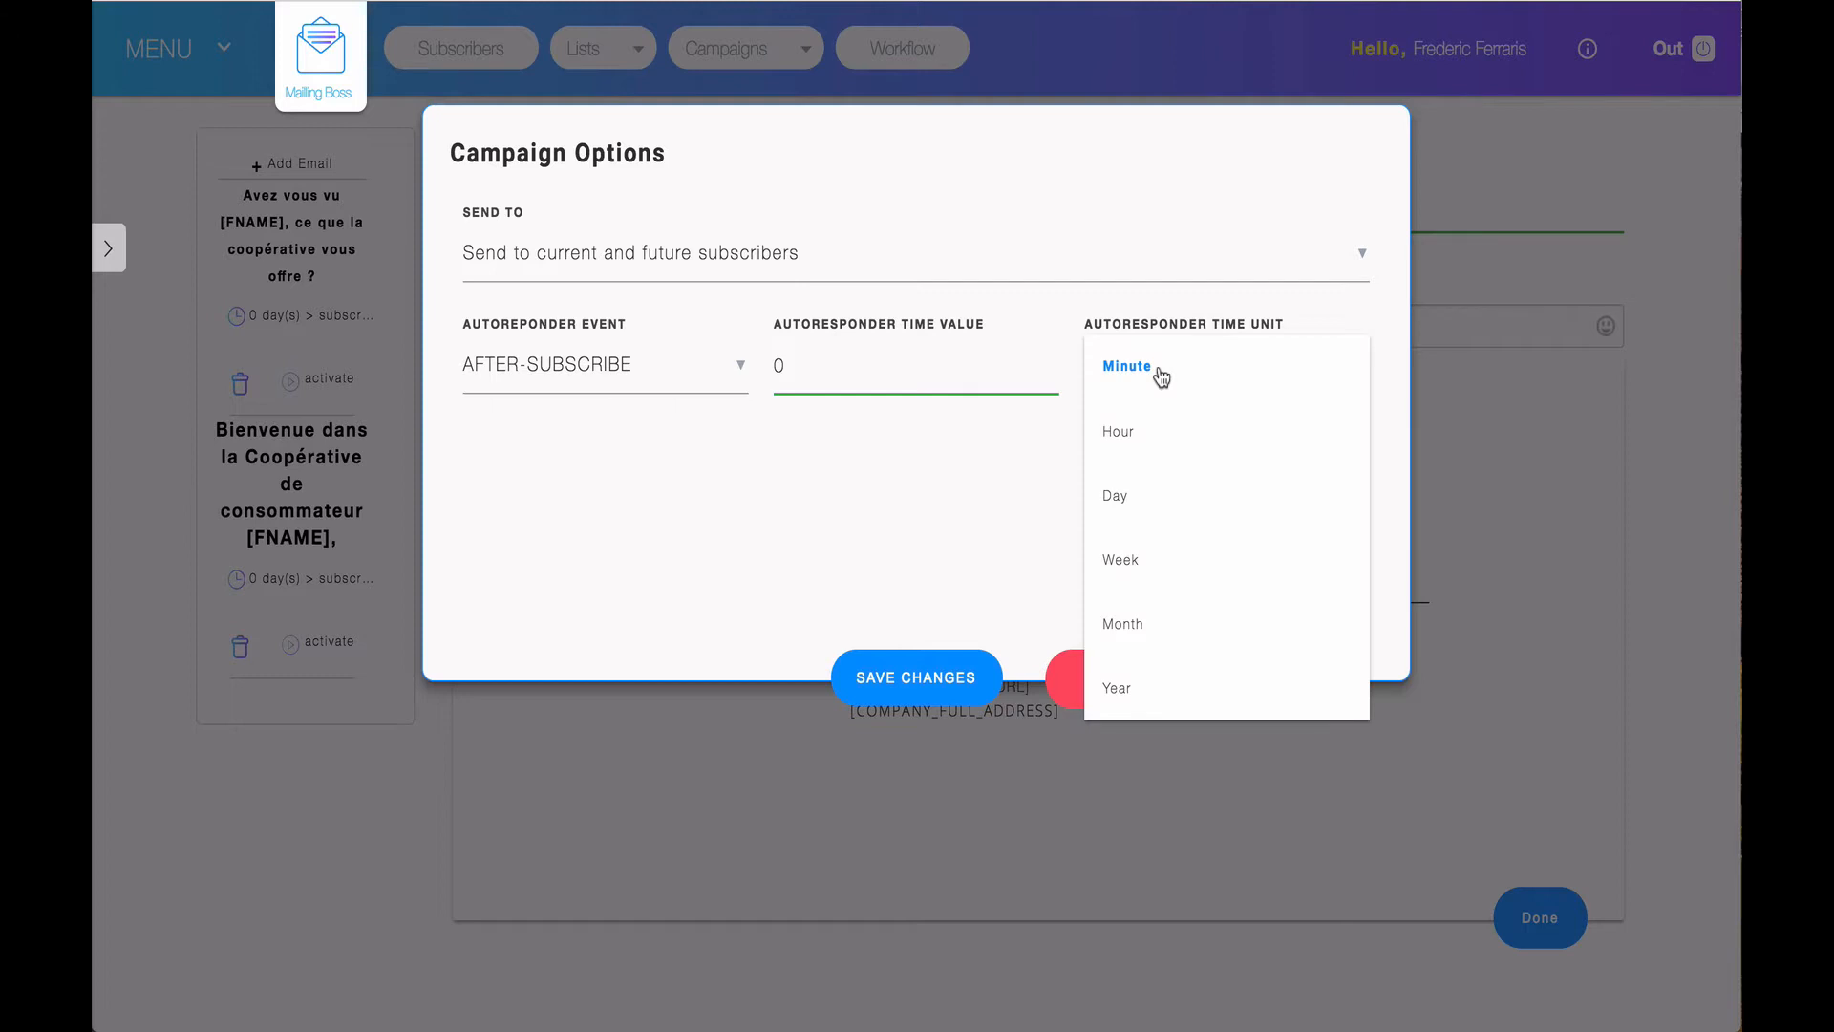
left_click(1161, 376)
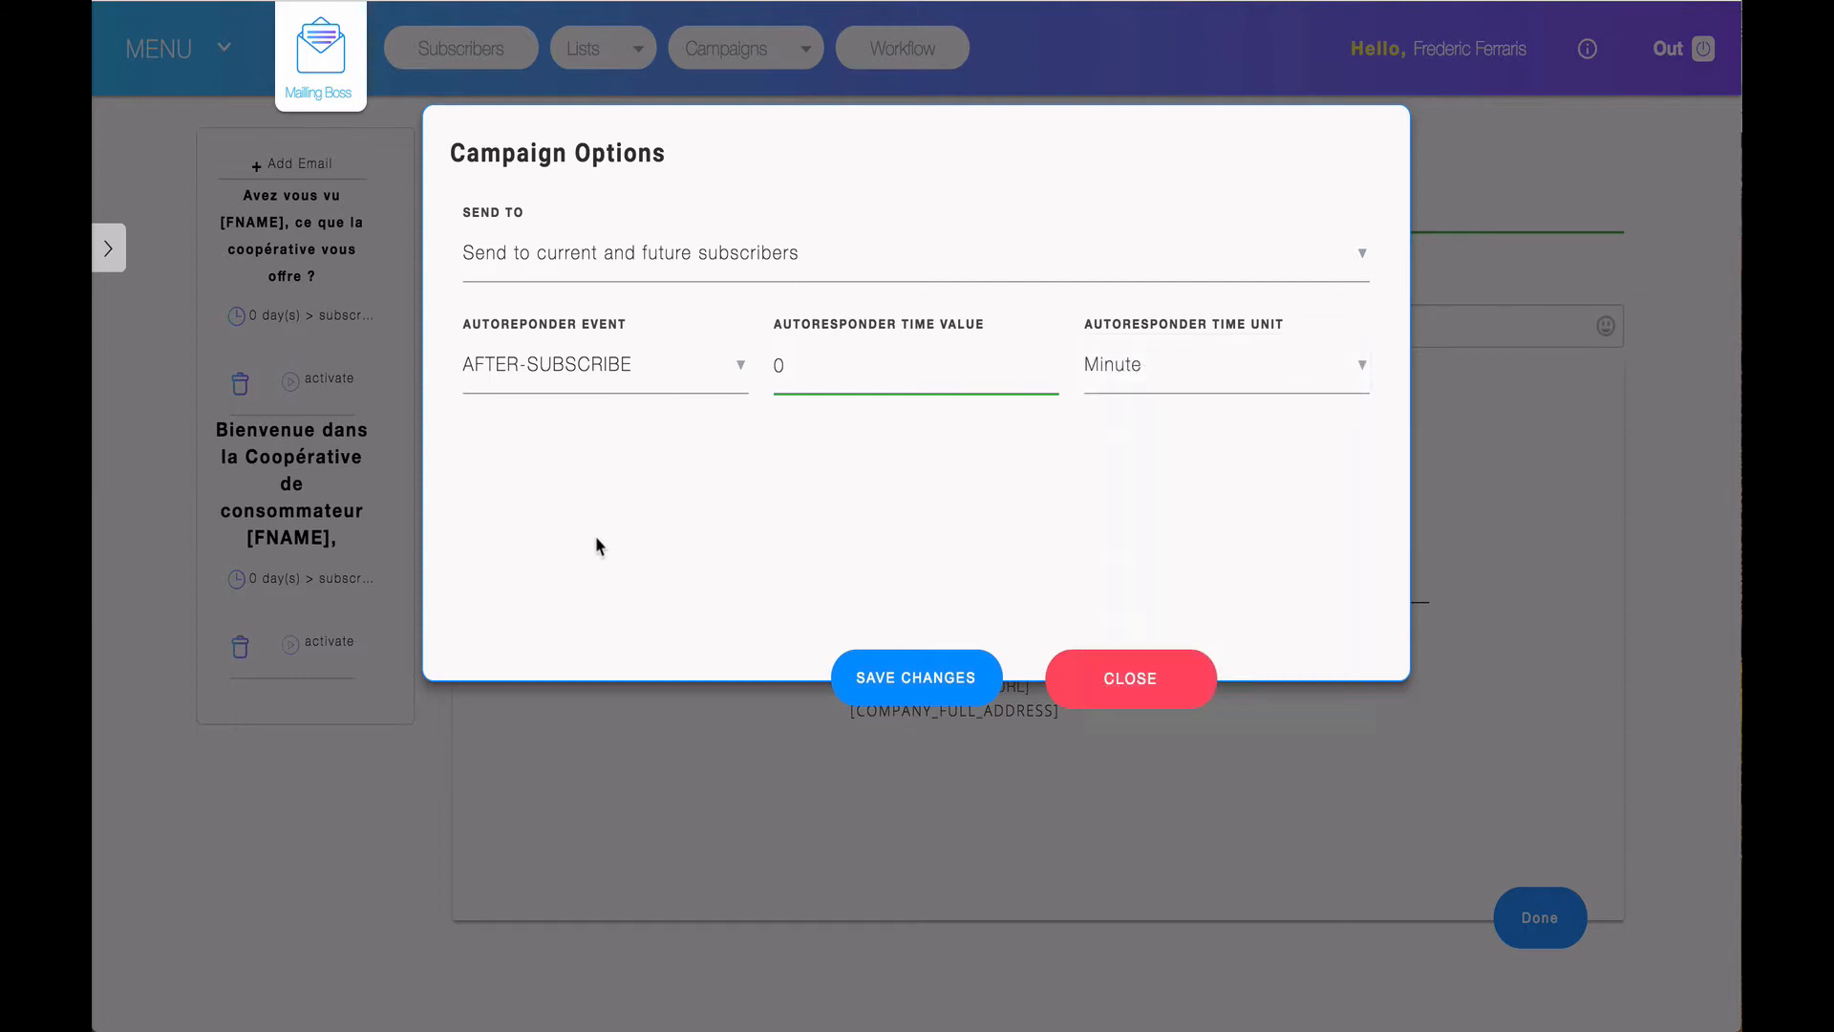
Try the AFTER-CAMPAIGN-OPEN event with "Avez vous vu [FNAME], ce que la coopérative vous offre ?" as the triggering campaign.
left_click(630, 365)
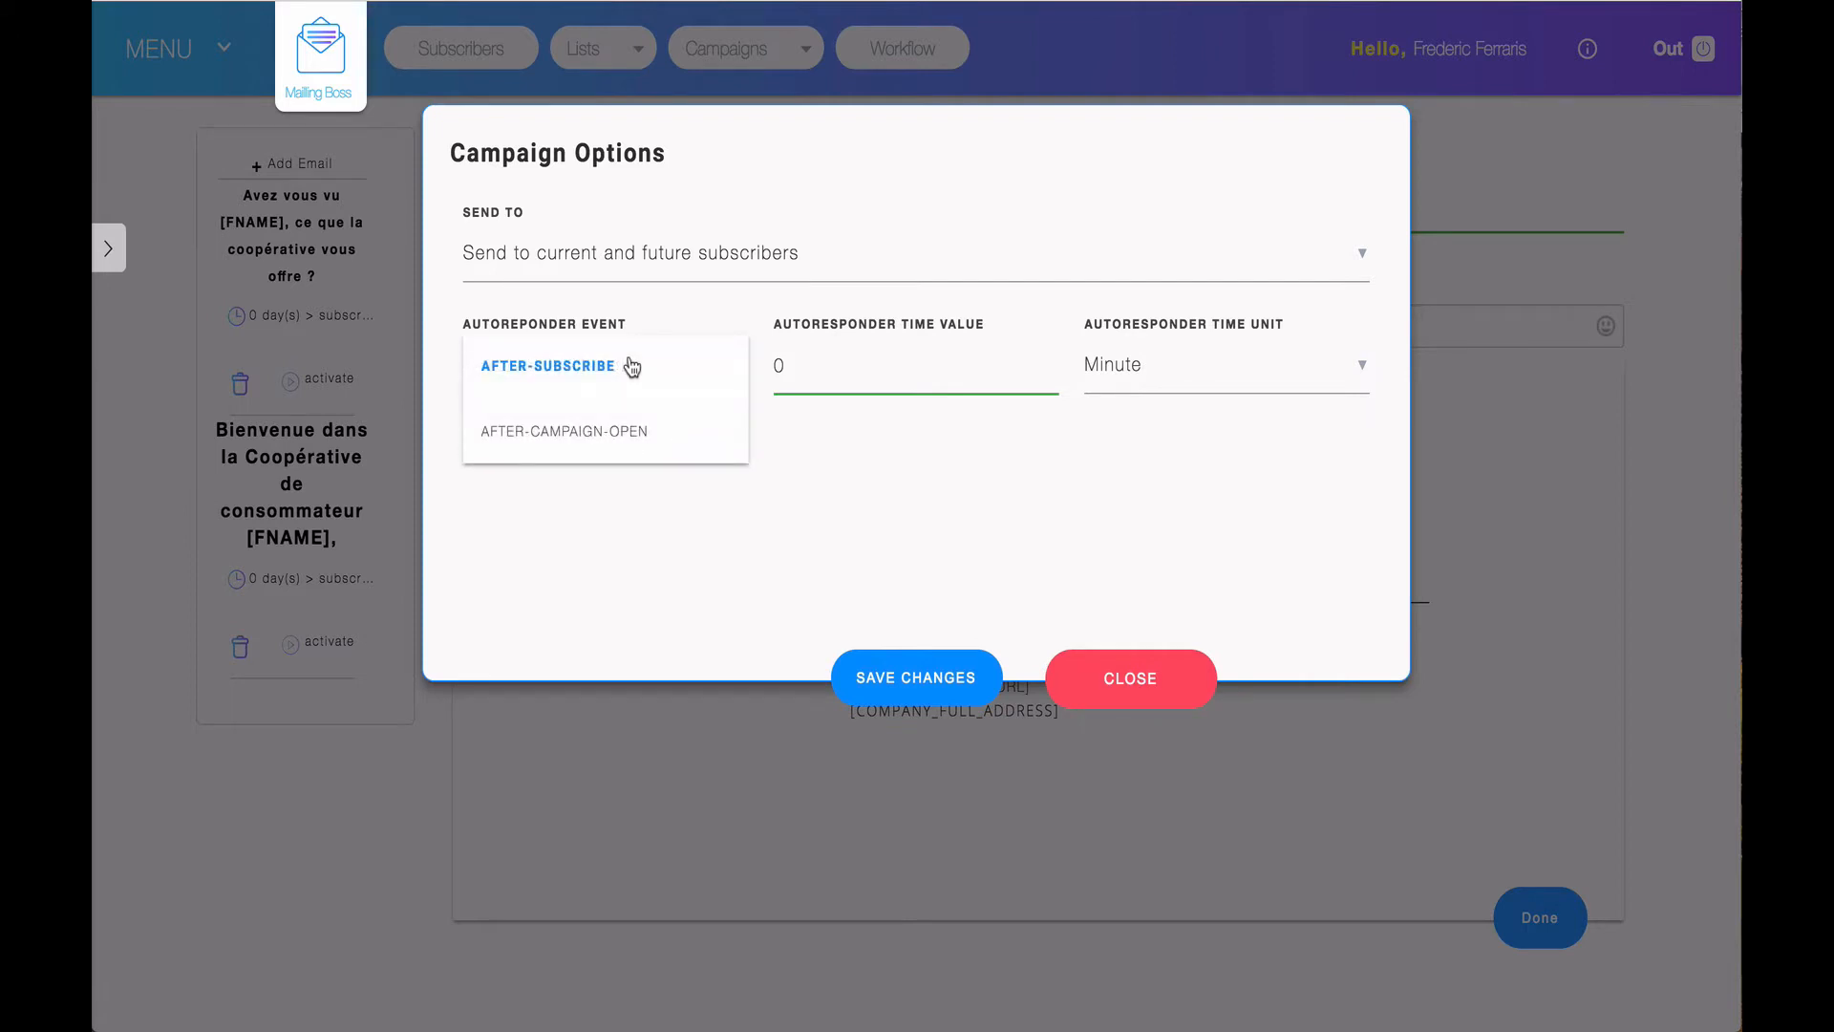
left_click(665, 435)
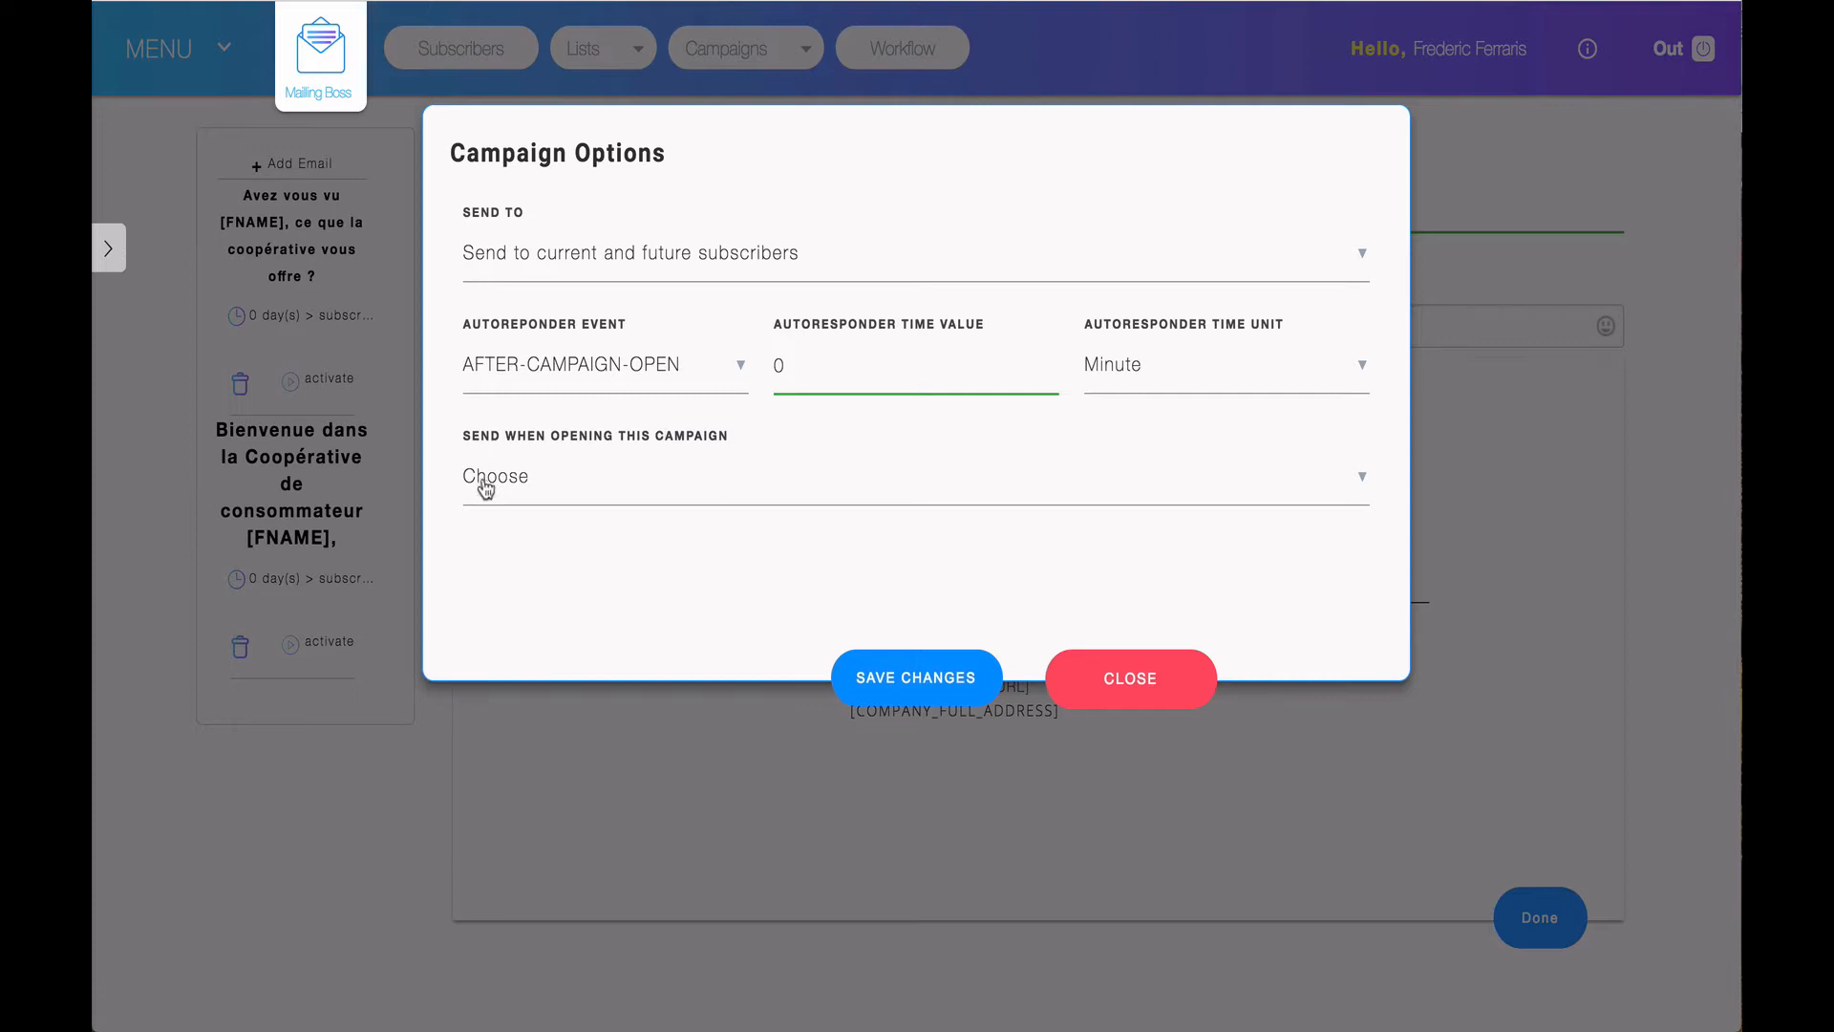
left_click(513, 488)
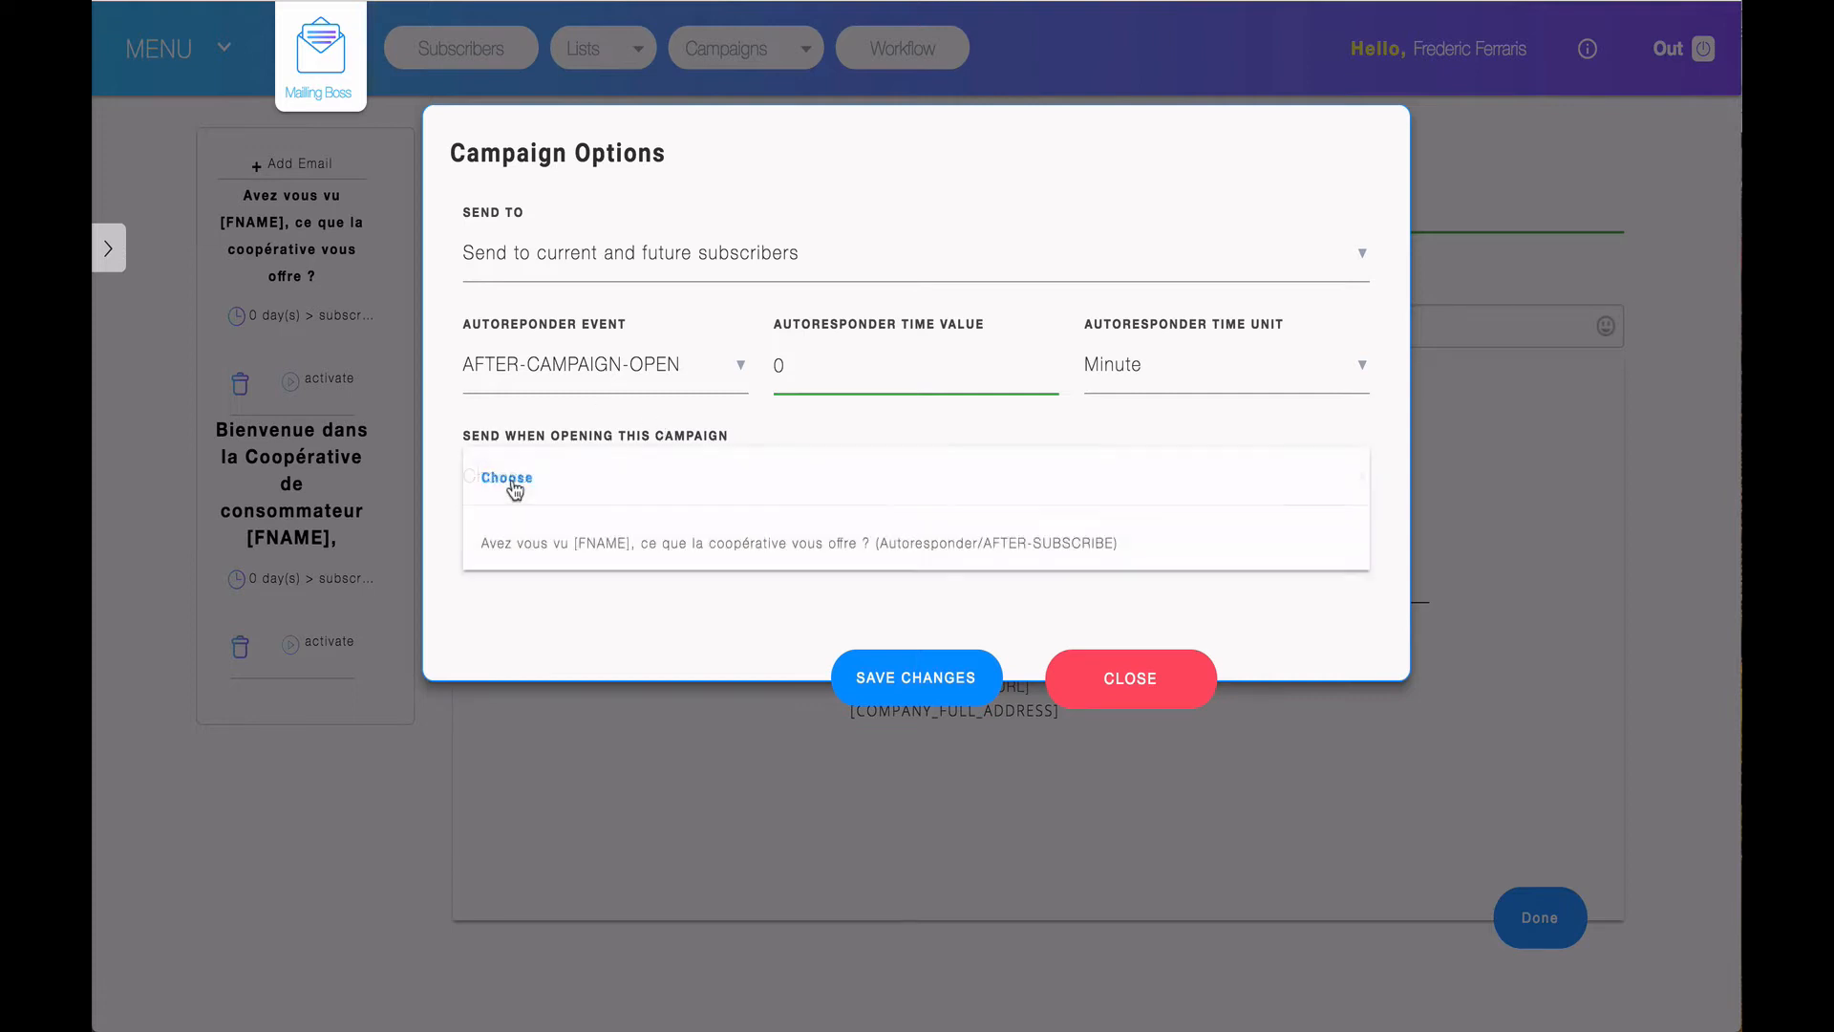
left_click(562, 542)
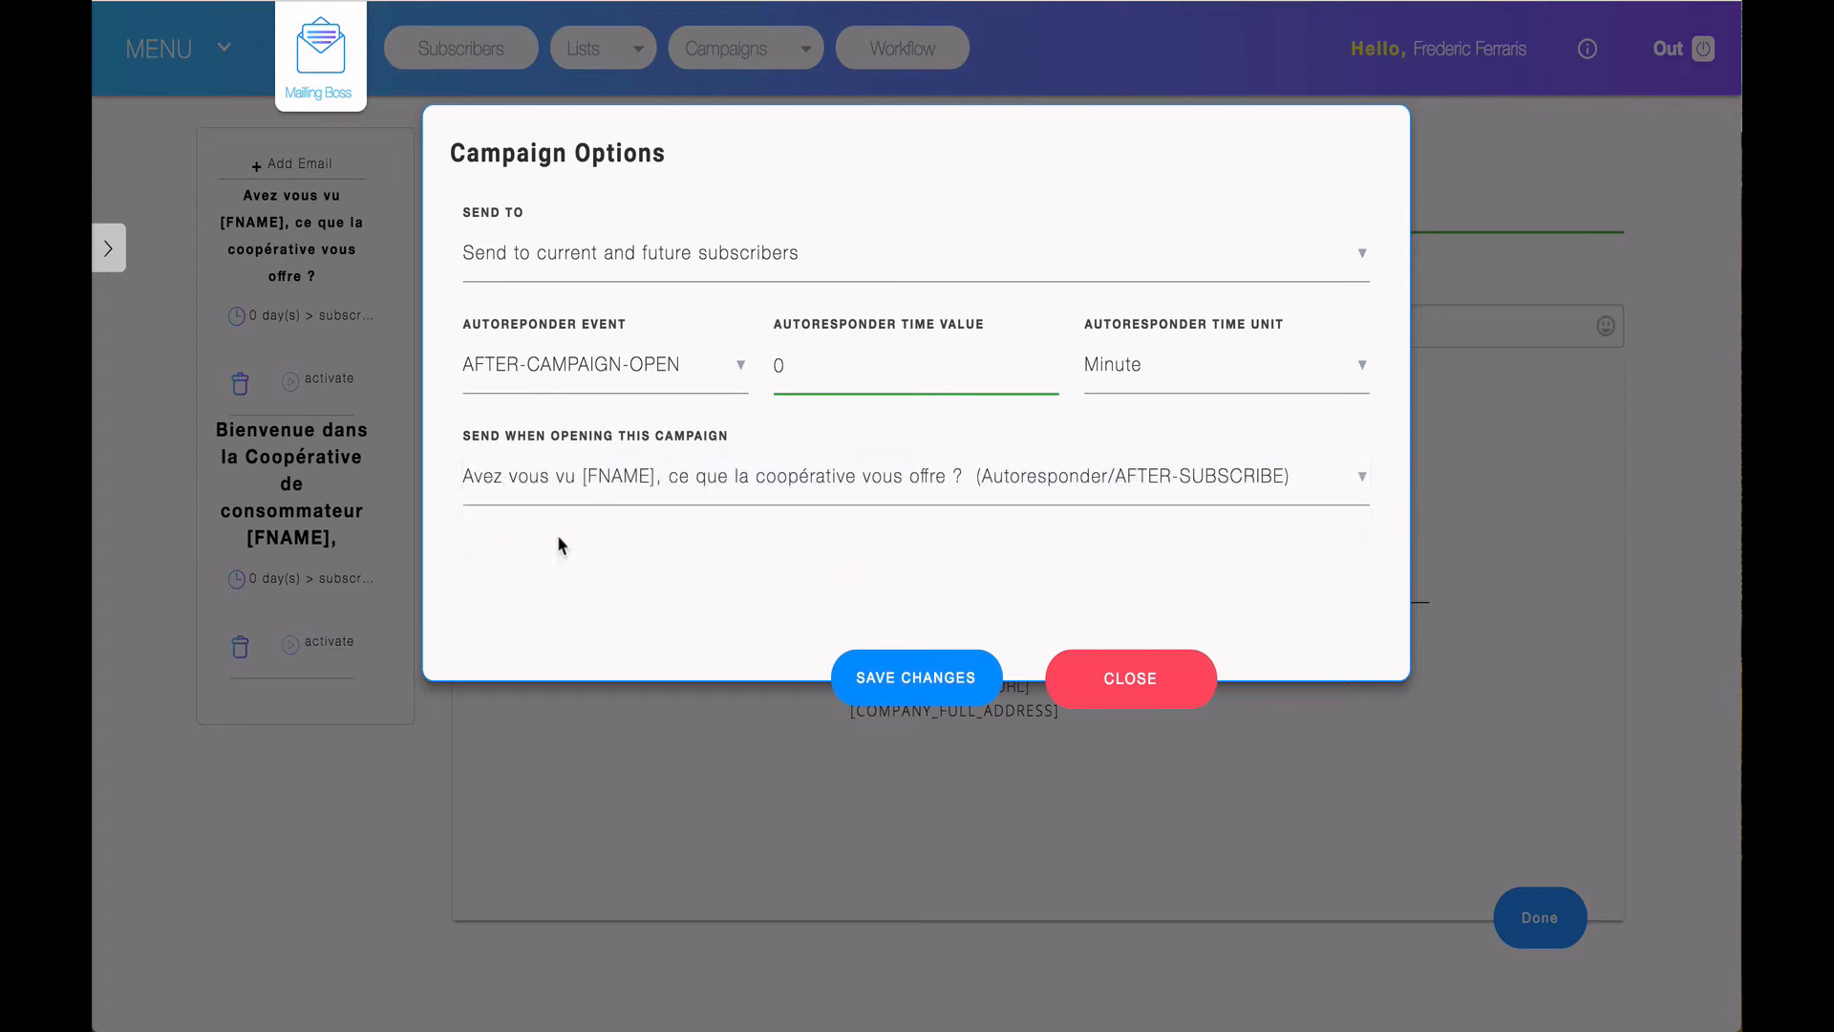
Try an autoresponder time value of 5 and set it back to 0.
key("BackSpace")
type("5")
left_click_drag(801, 364, 741, 364)
type("0")
Clear the triggering campaign, set the autoresponder event to AFTER-SUBSCRIBE and save the welcome email's campaign options.
left_click(1230, 483)
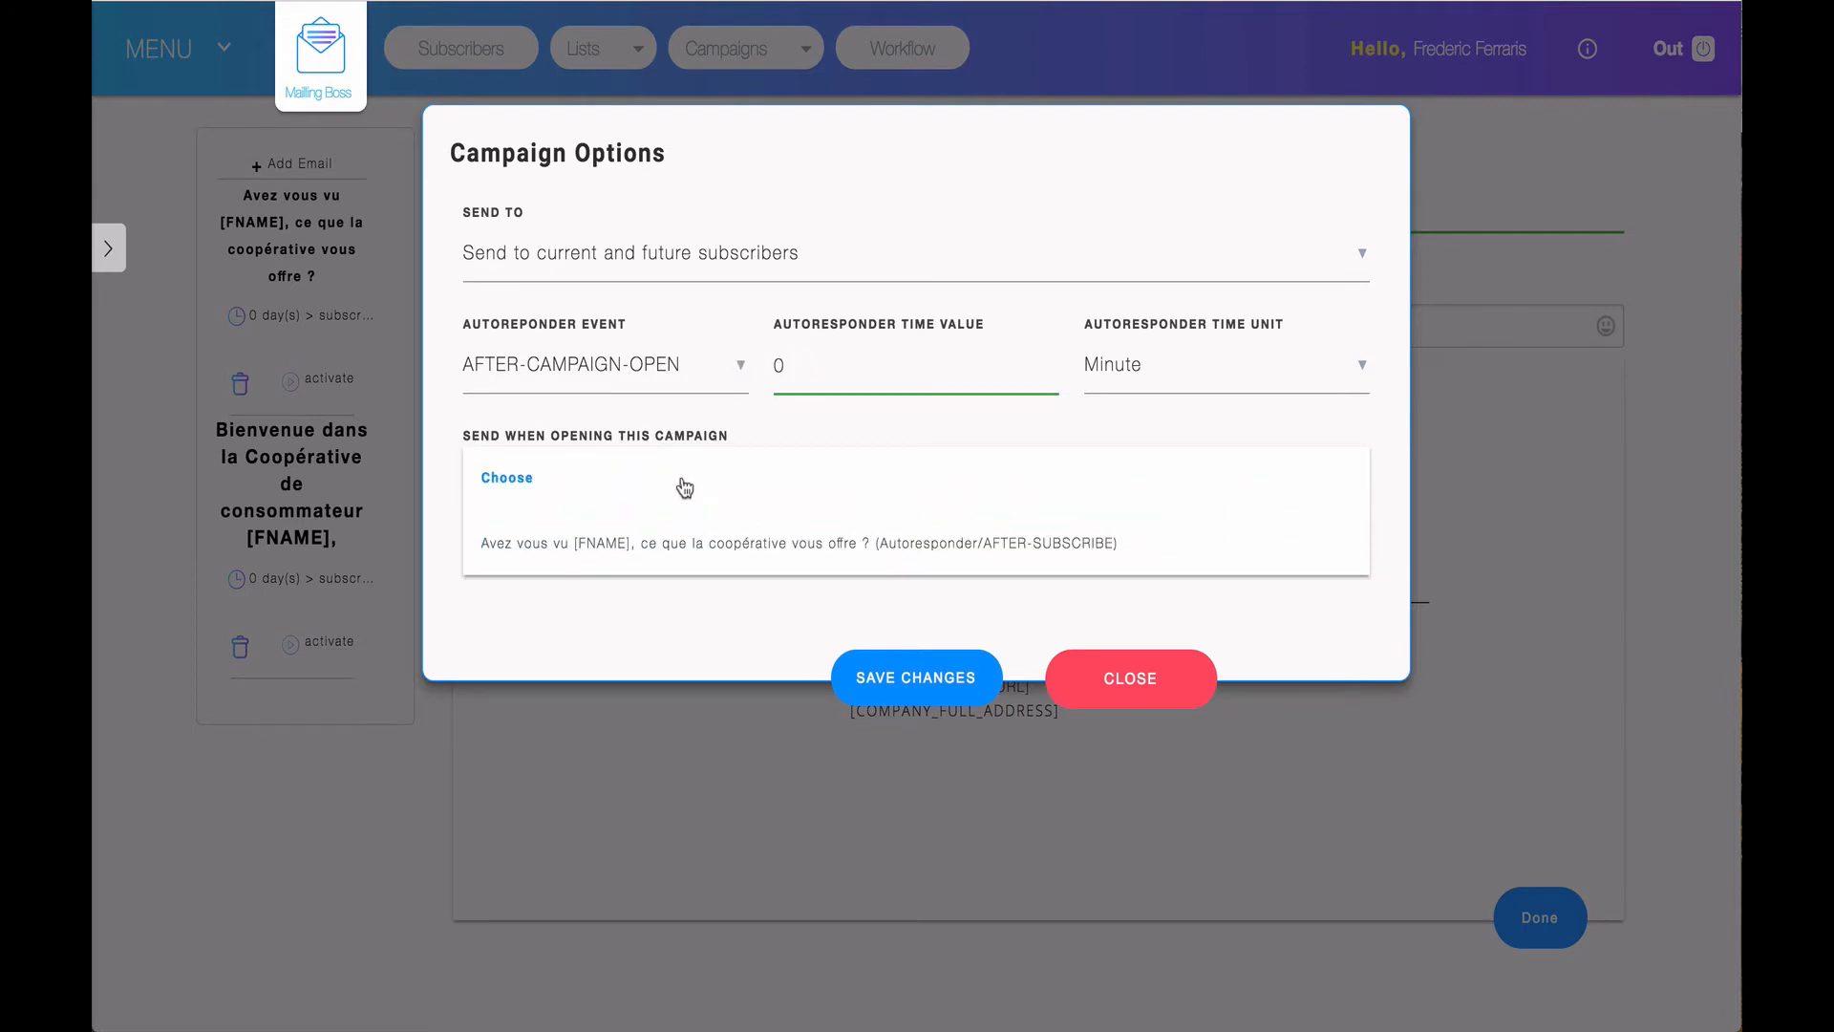
left_click(524, 476)
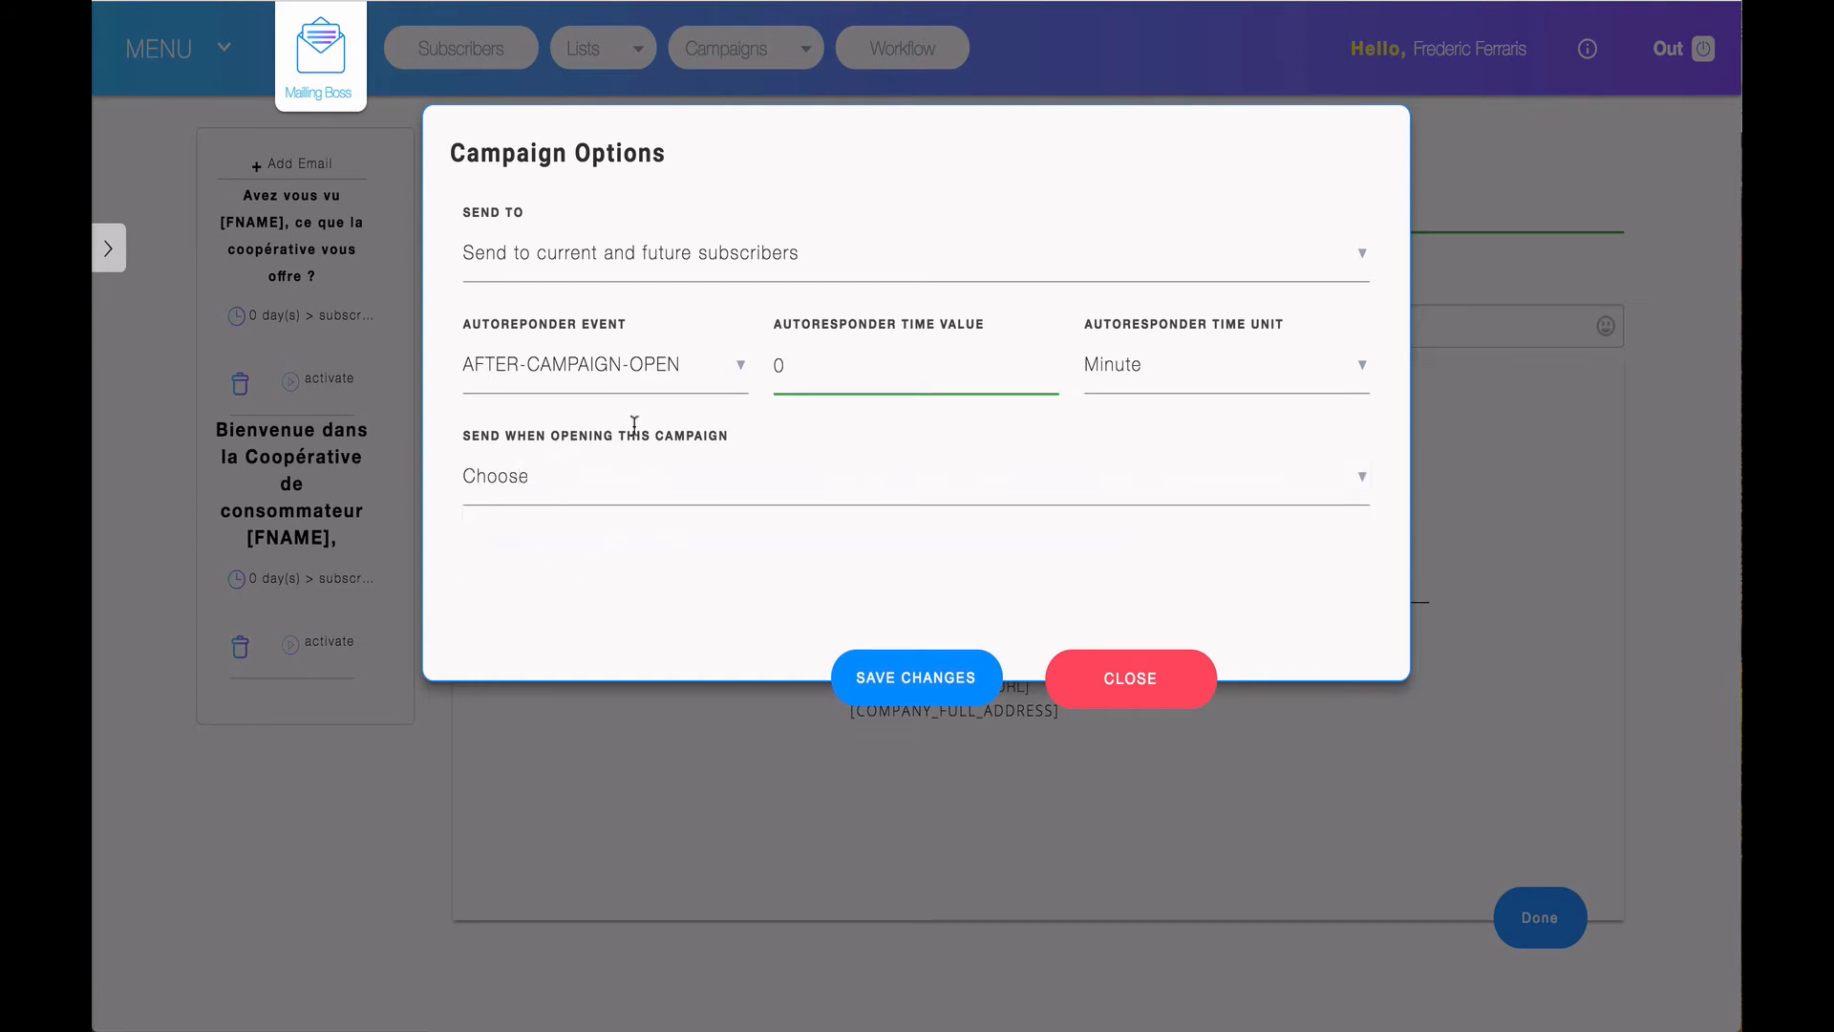
left_click(669, 381)
left_click(616, 382)
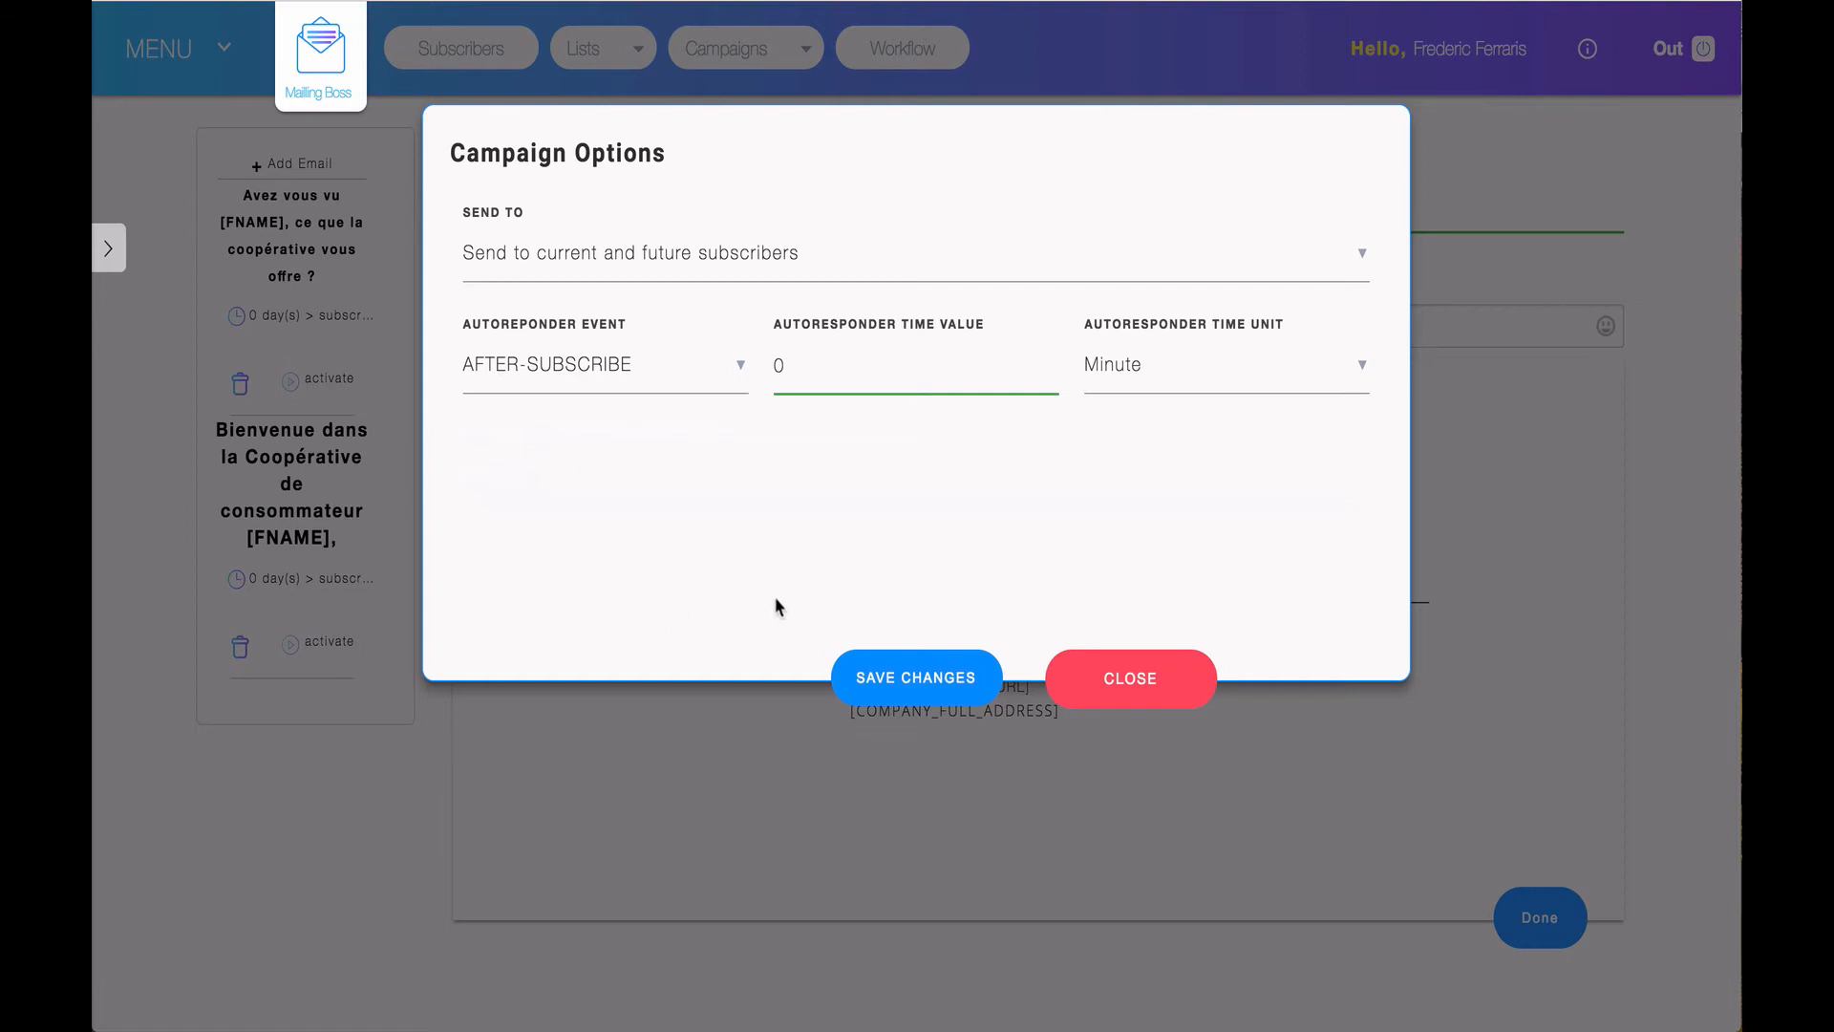
left_click(945, 681)
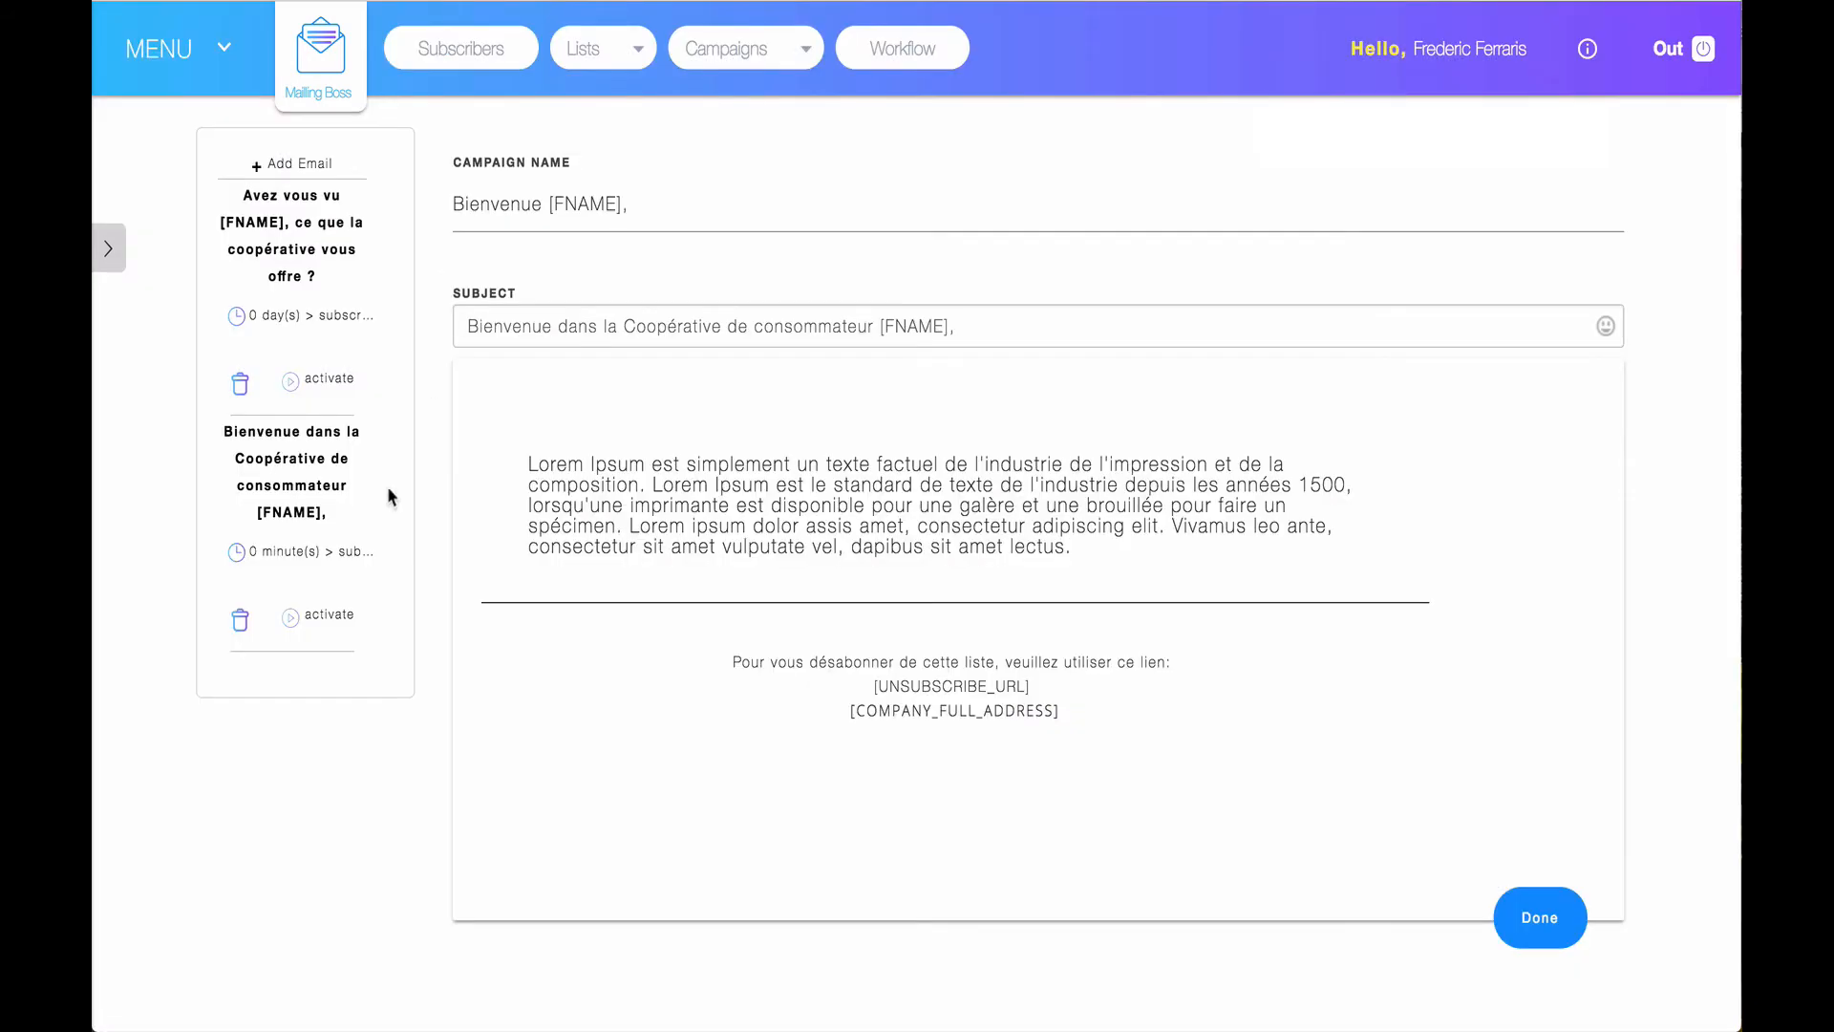
Set the "Avez vous vu [FNAME]" email to send 1 Day after subscription and save its campaign options.
left_click(252, 319)
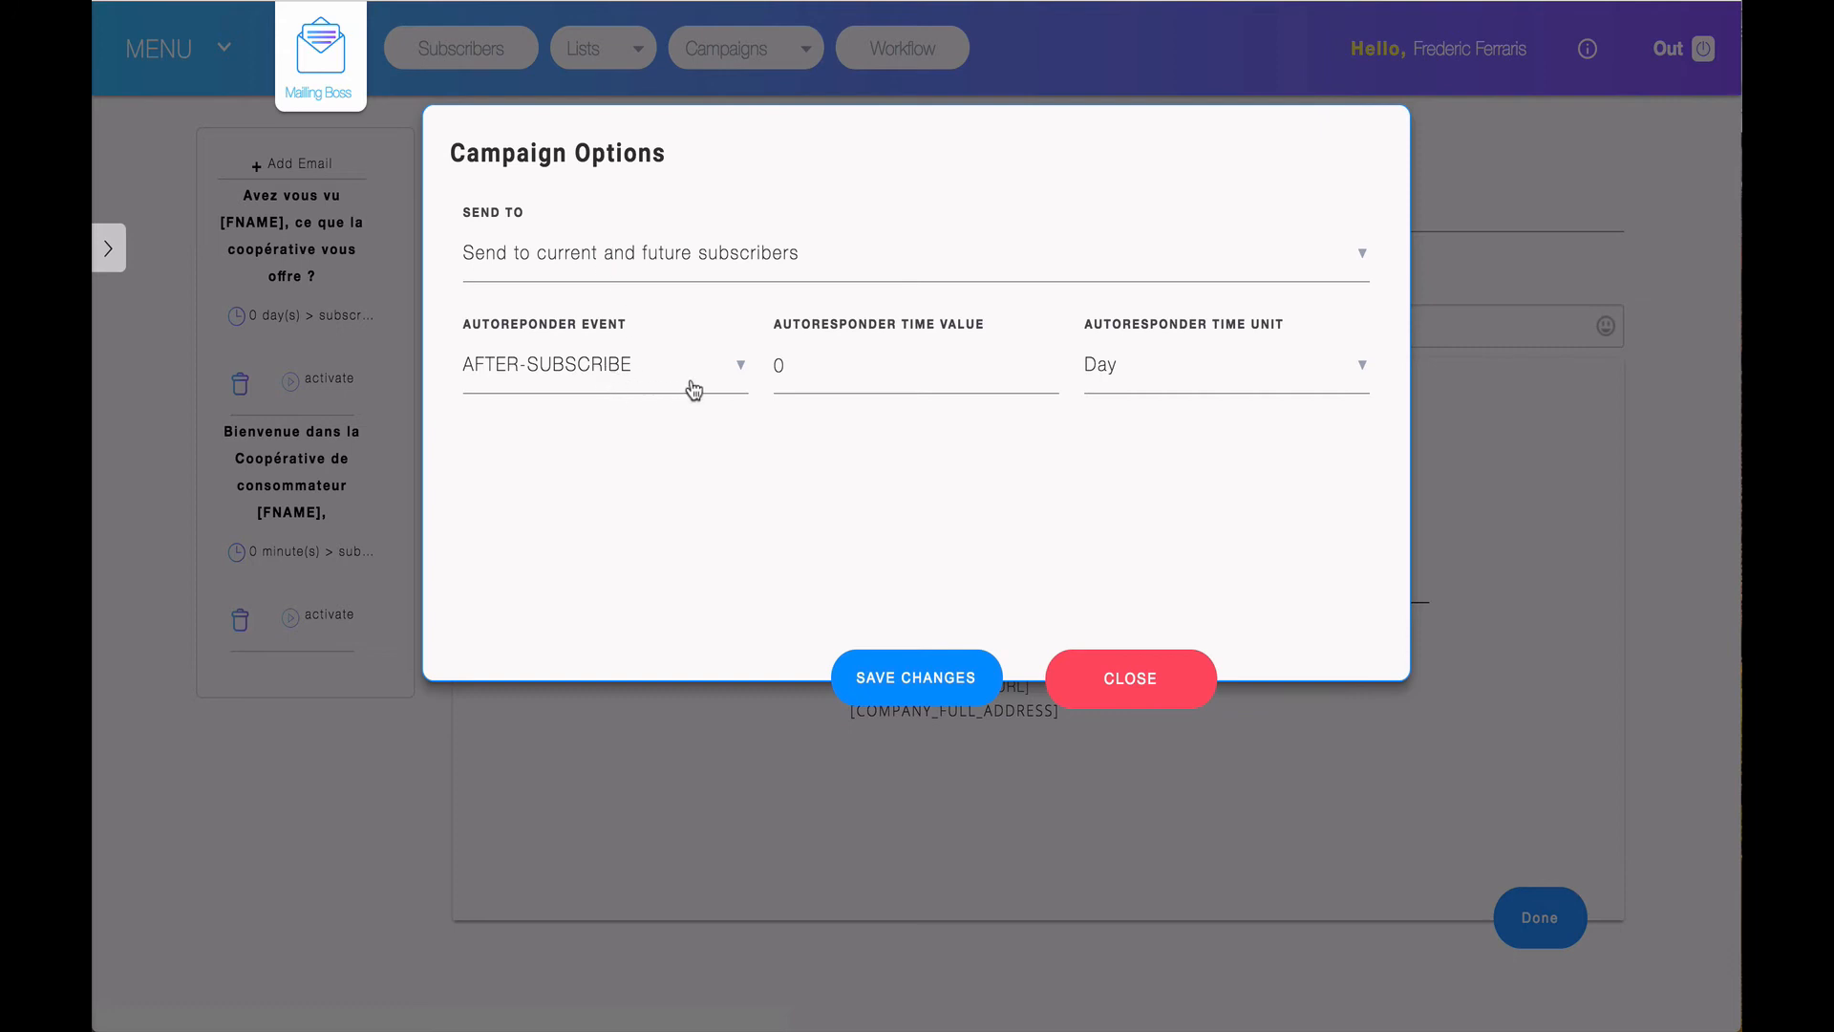
left_click_drag(794, 364, 762, 367)
type("1")
left_click(1051, 432)
left_click(1114, 373)
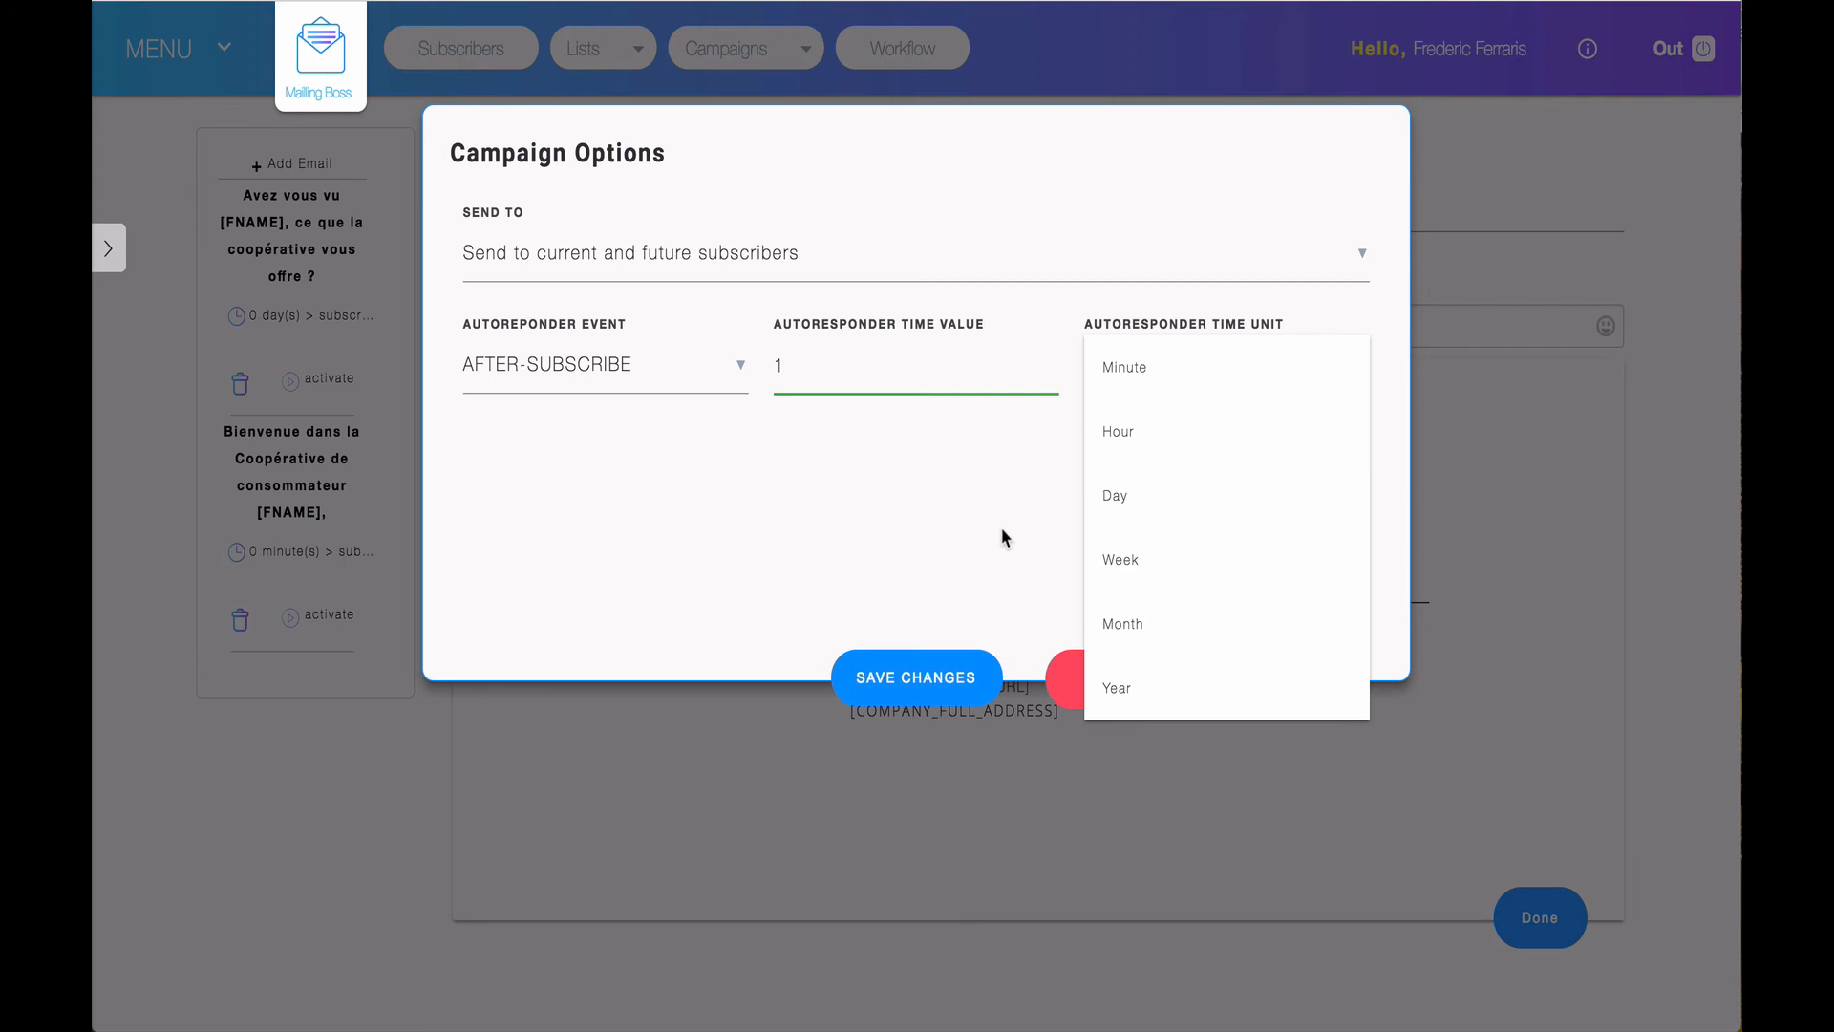
left_click(952, 597)
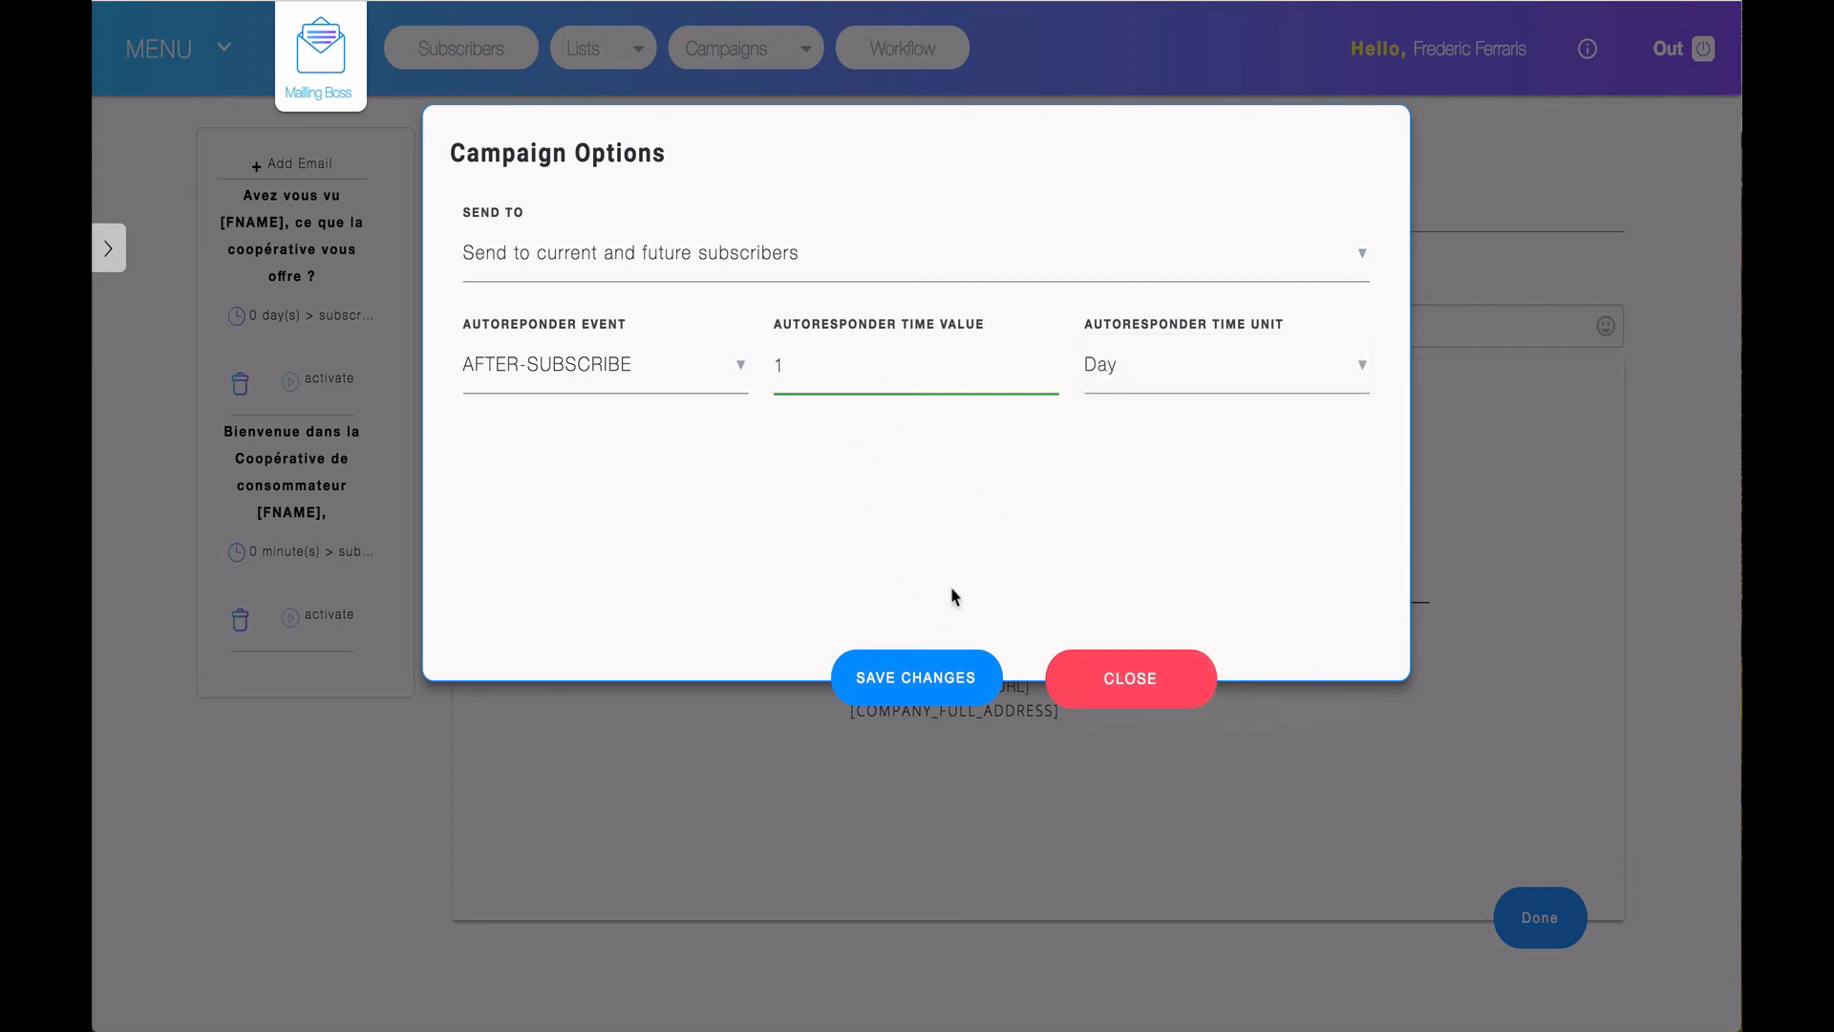
left_click(950, 683)
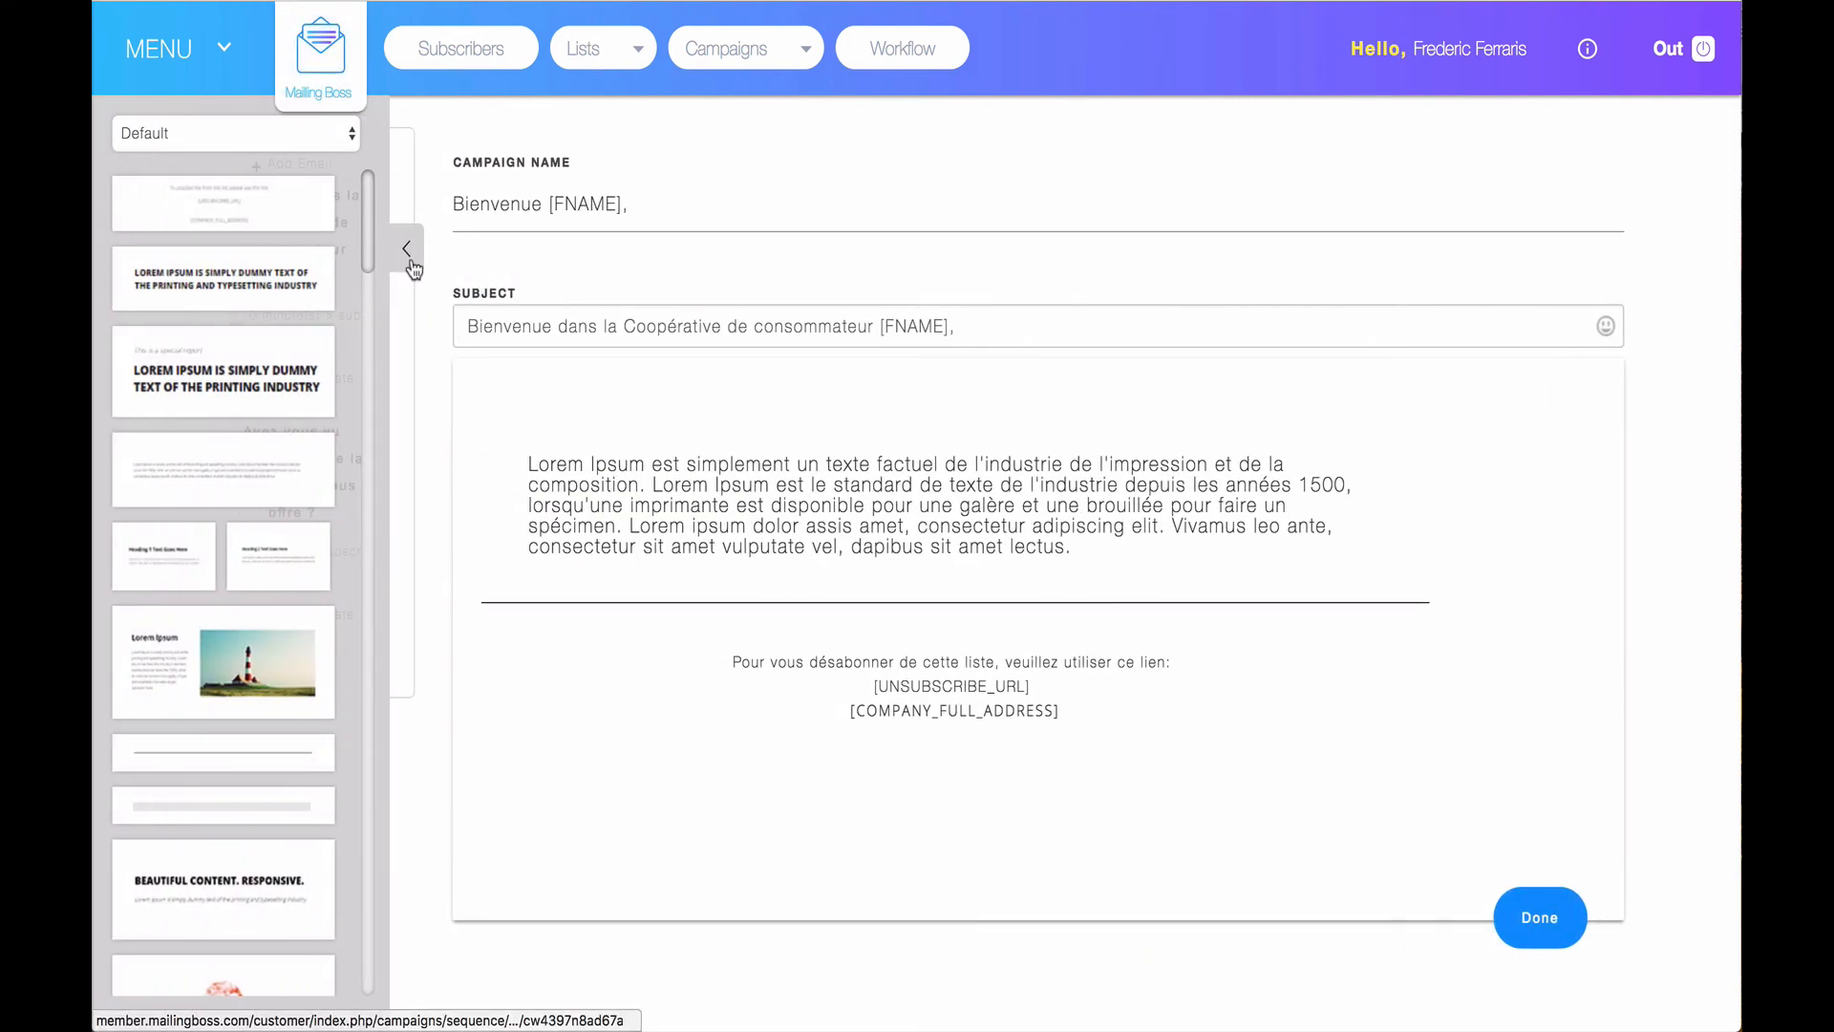
left_click(410, 256)
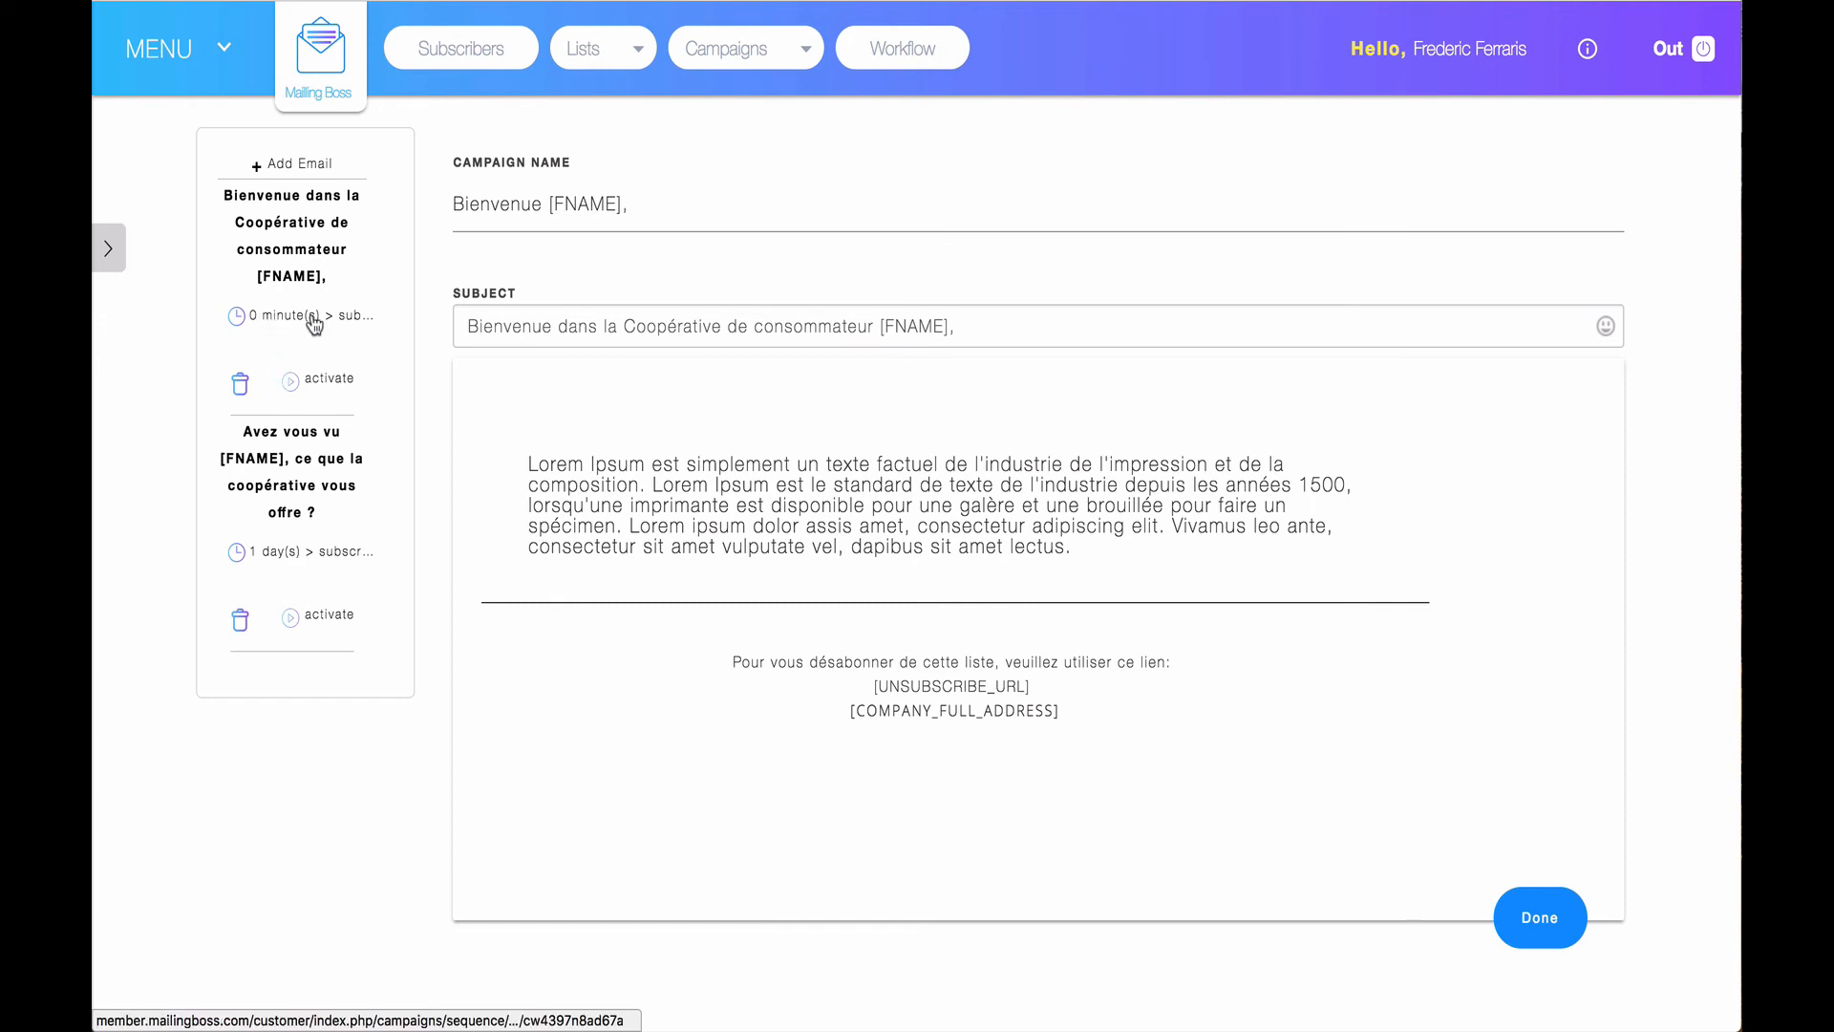
Activate both the welcome email and the "Avez vous vu [FNAME]" follow-up email in the sequence.
left_click(332, 385)
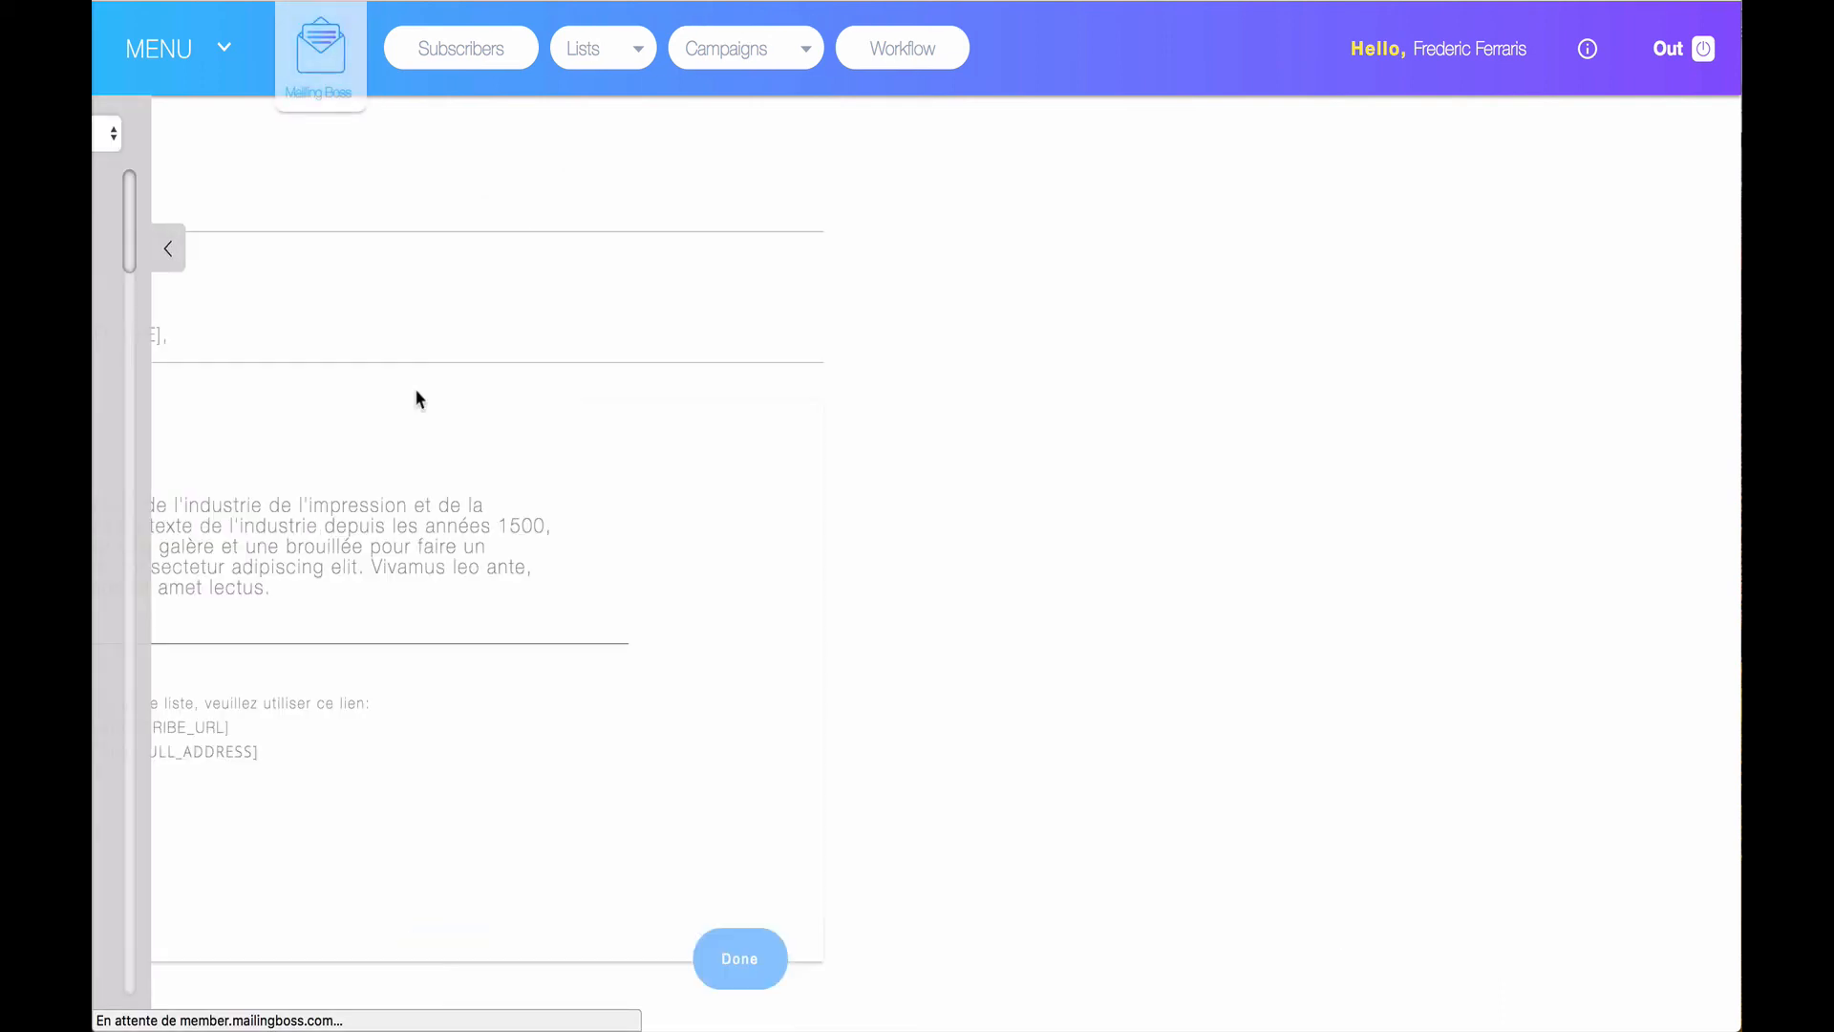
left_click(406, 248)
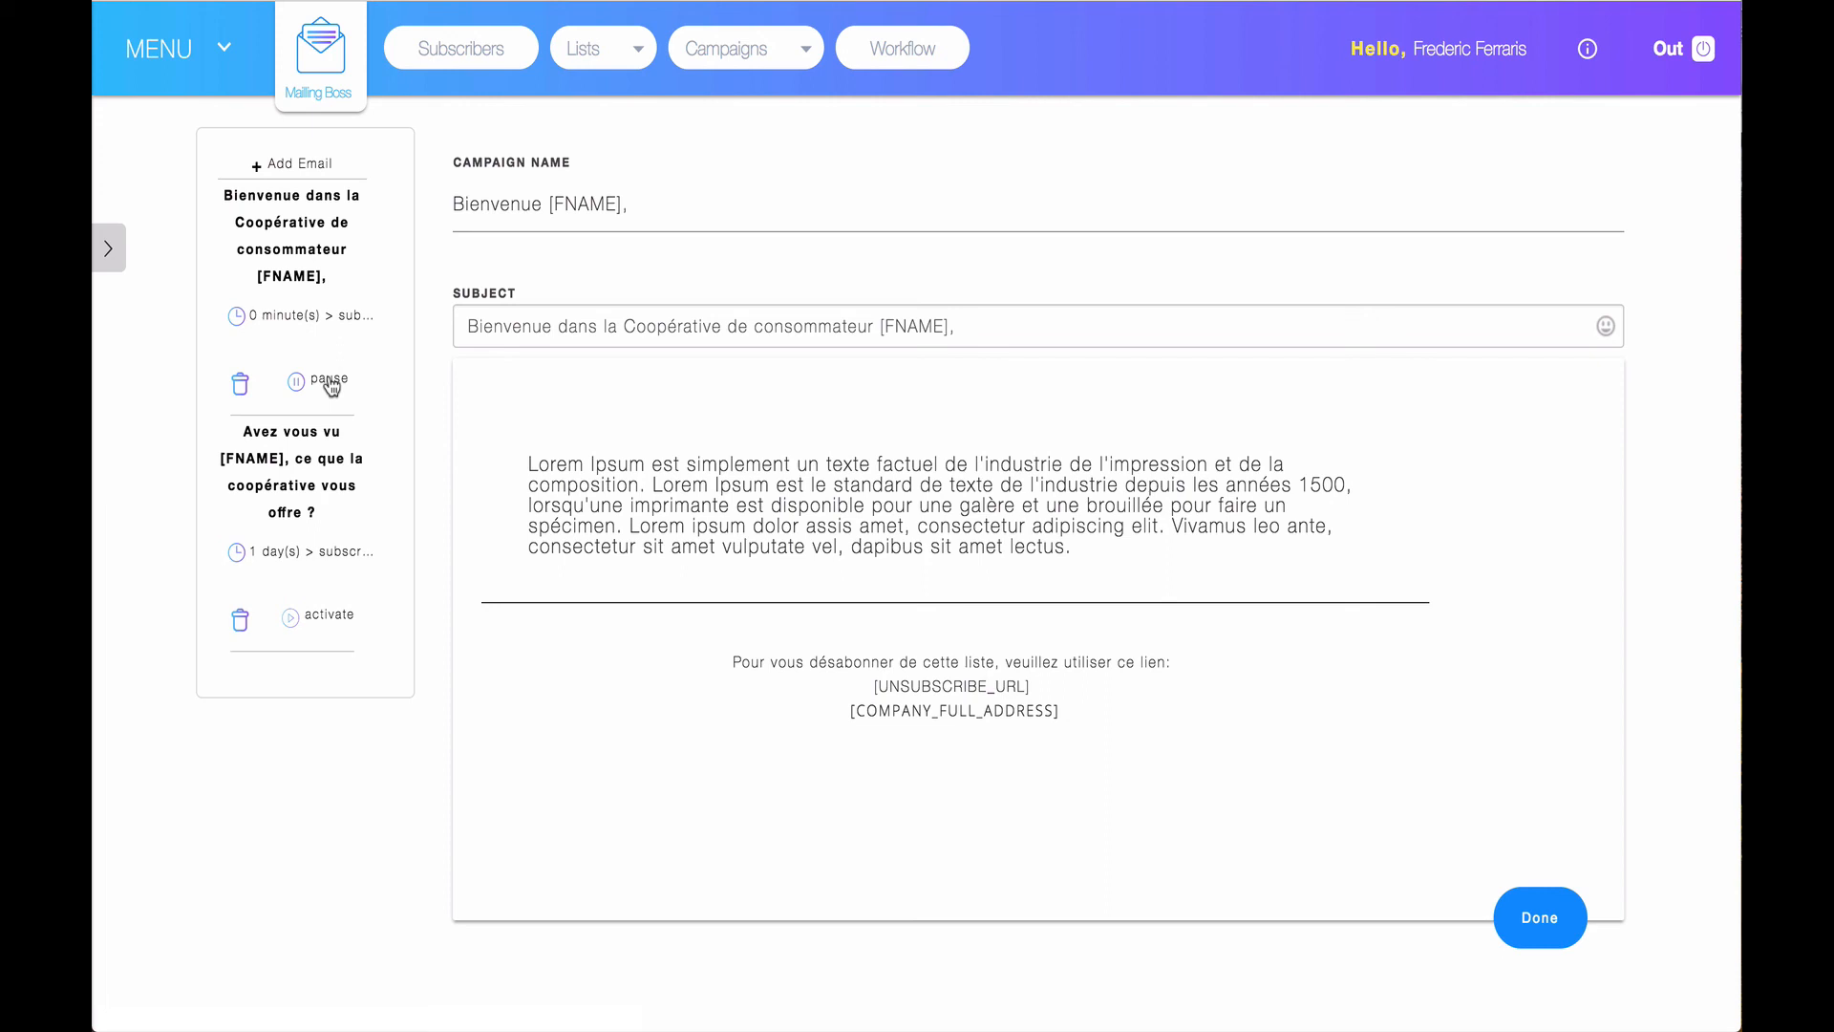
left_click(334, 621)
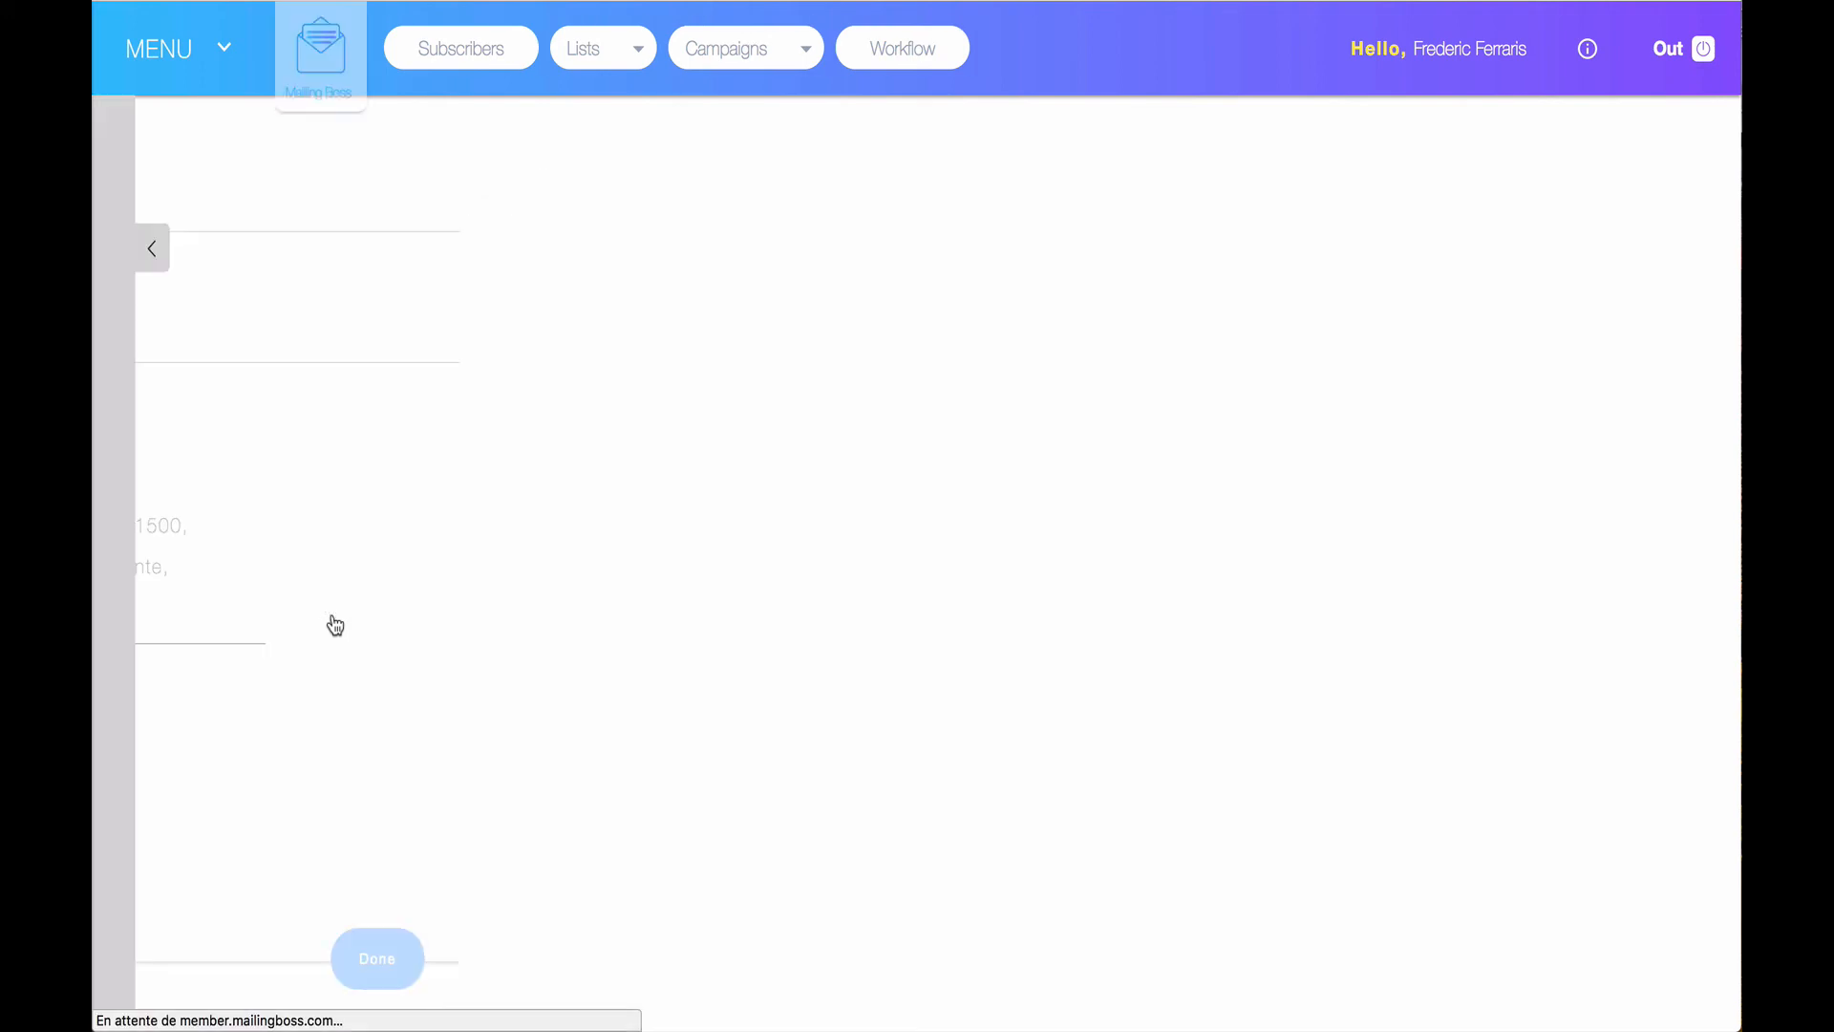
left_click(402, 256)
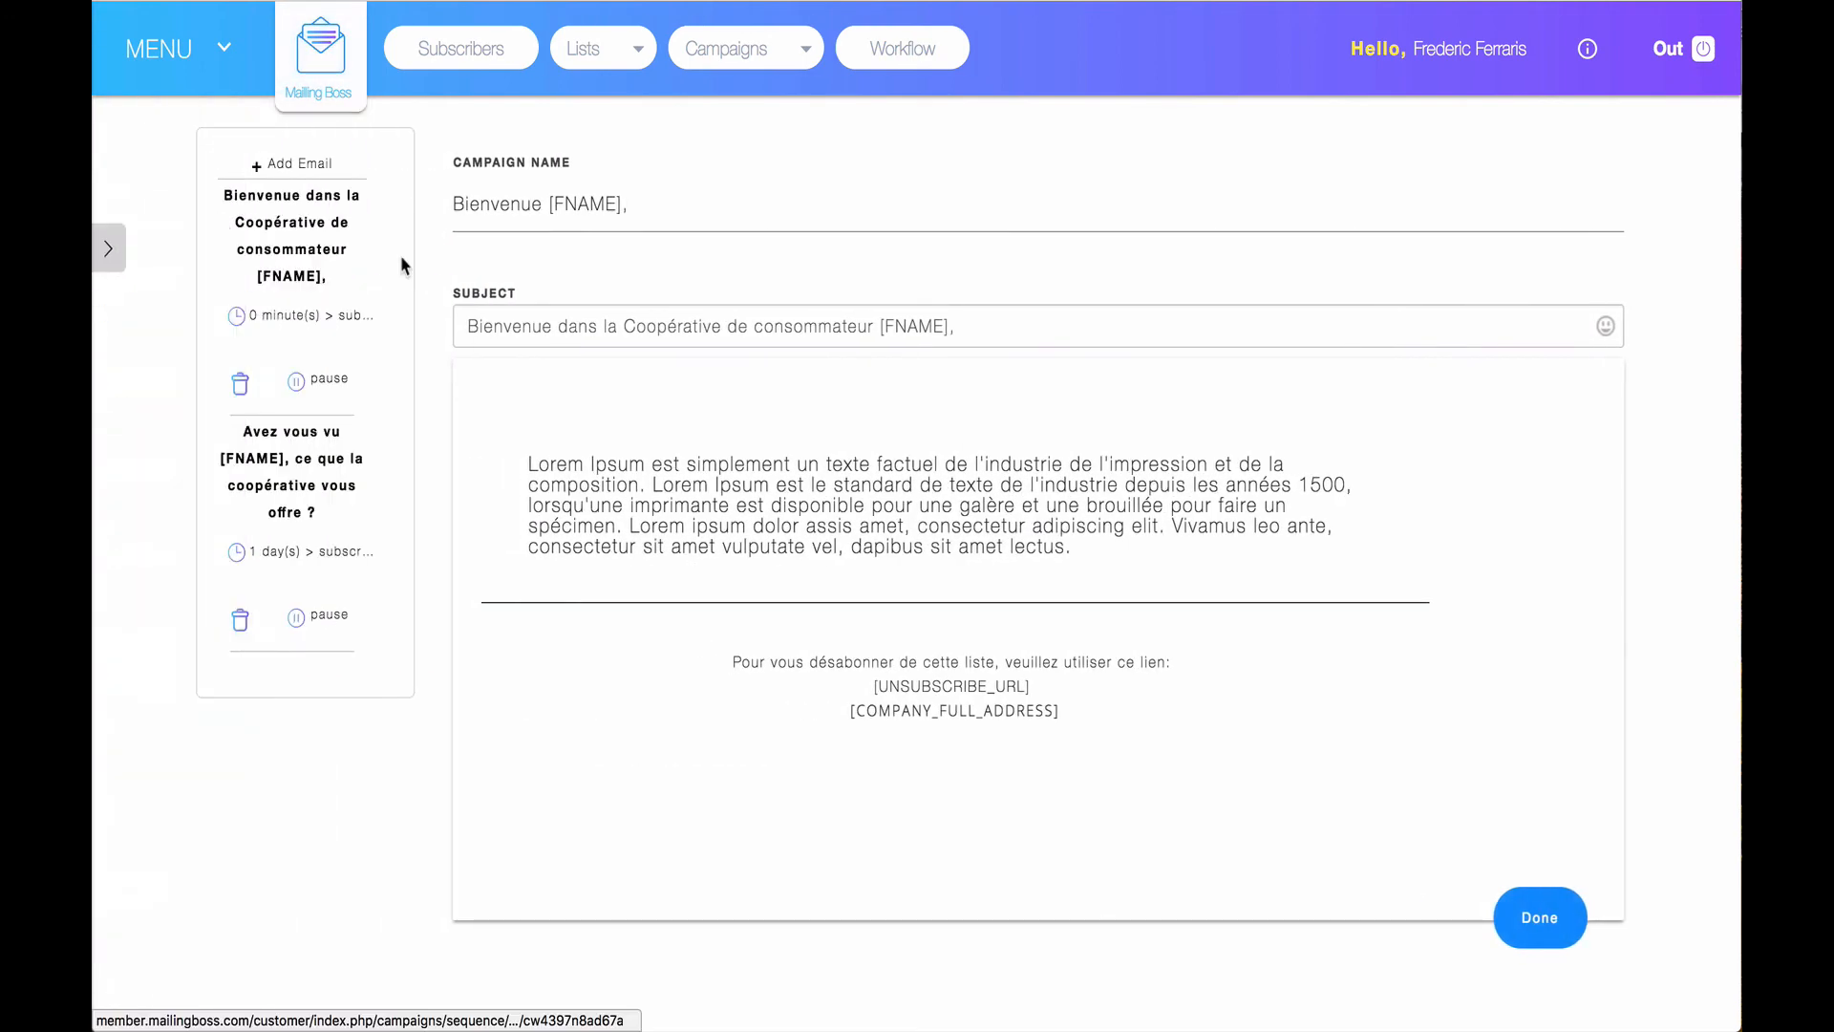